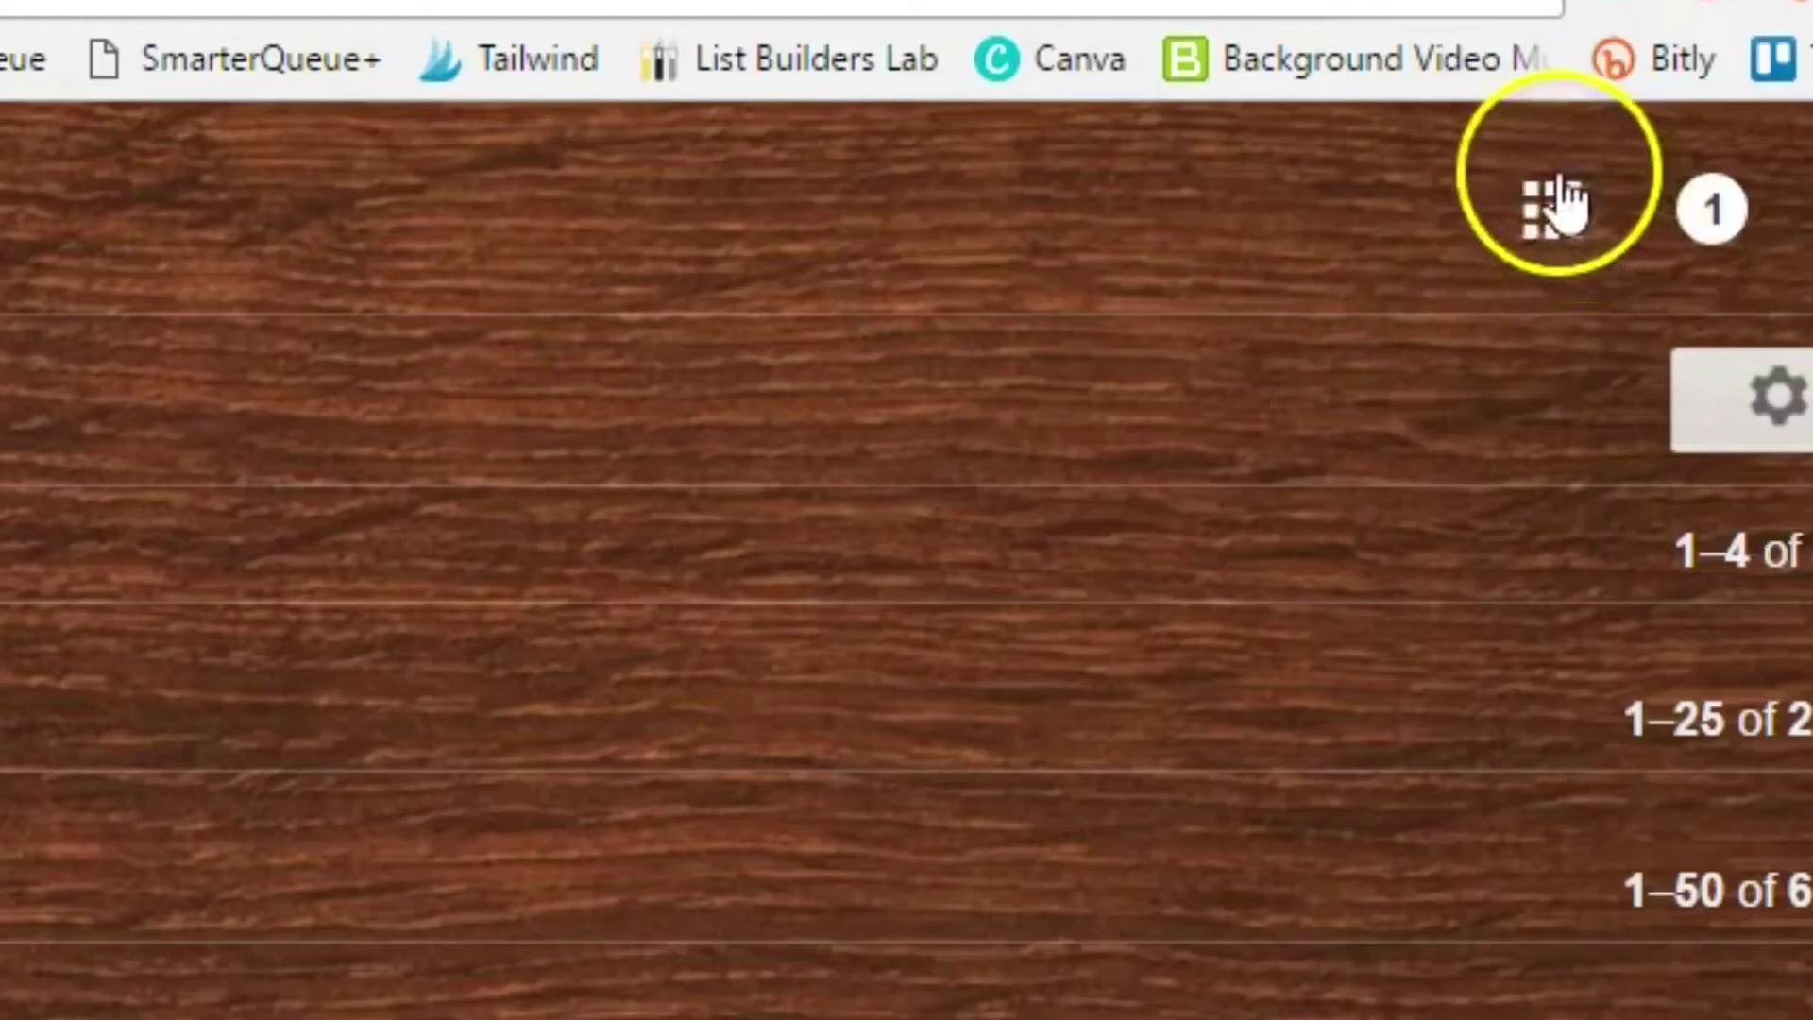
Step: Switch from the mailbox to Blogger and start creating a new blog
click(1552, 202)
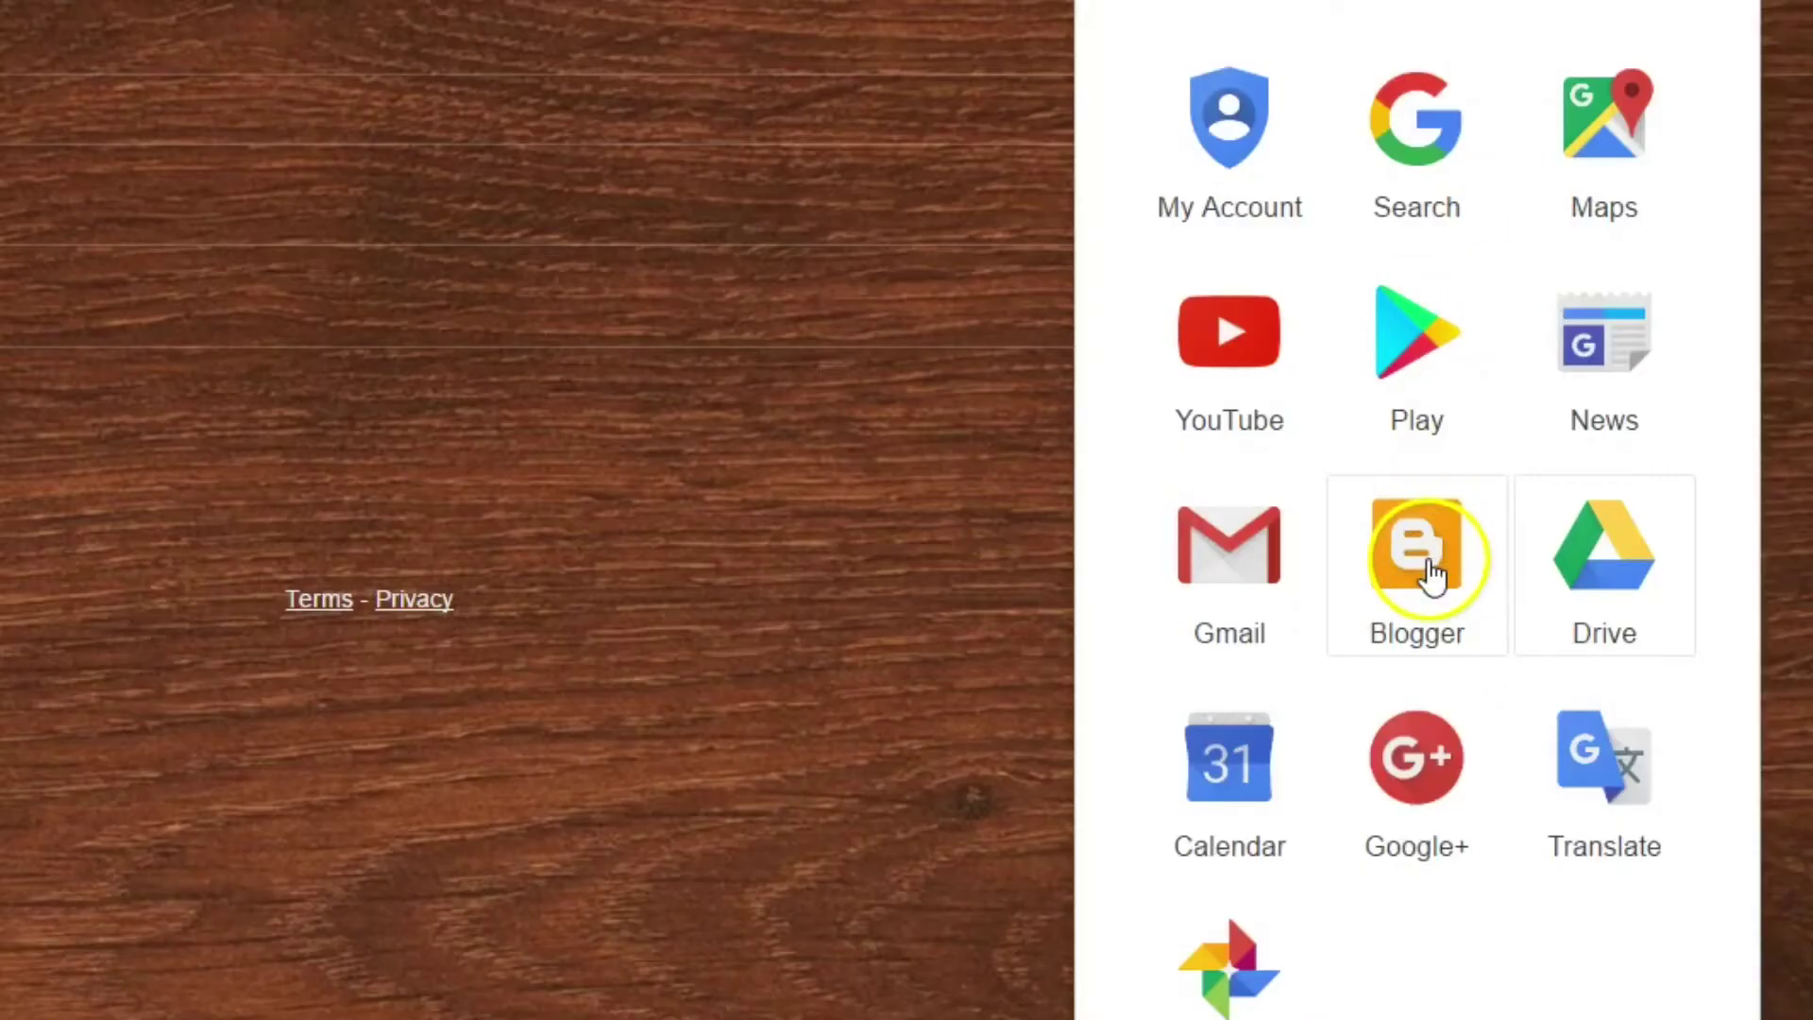
click(1433, 571)
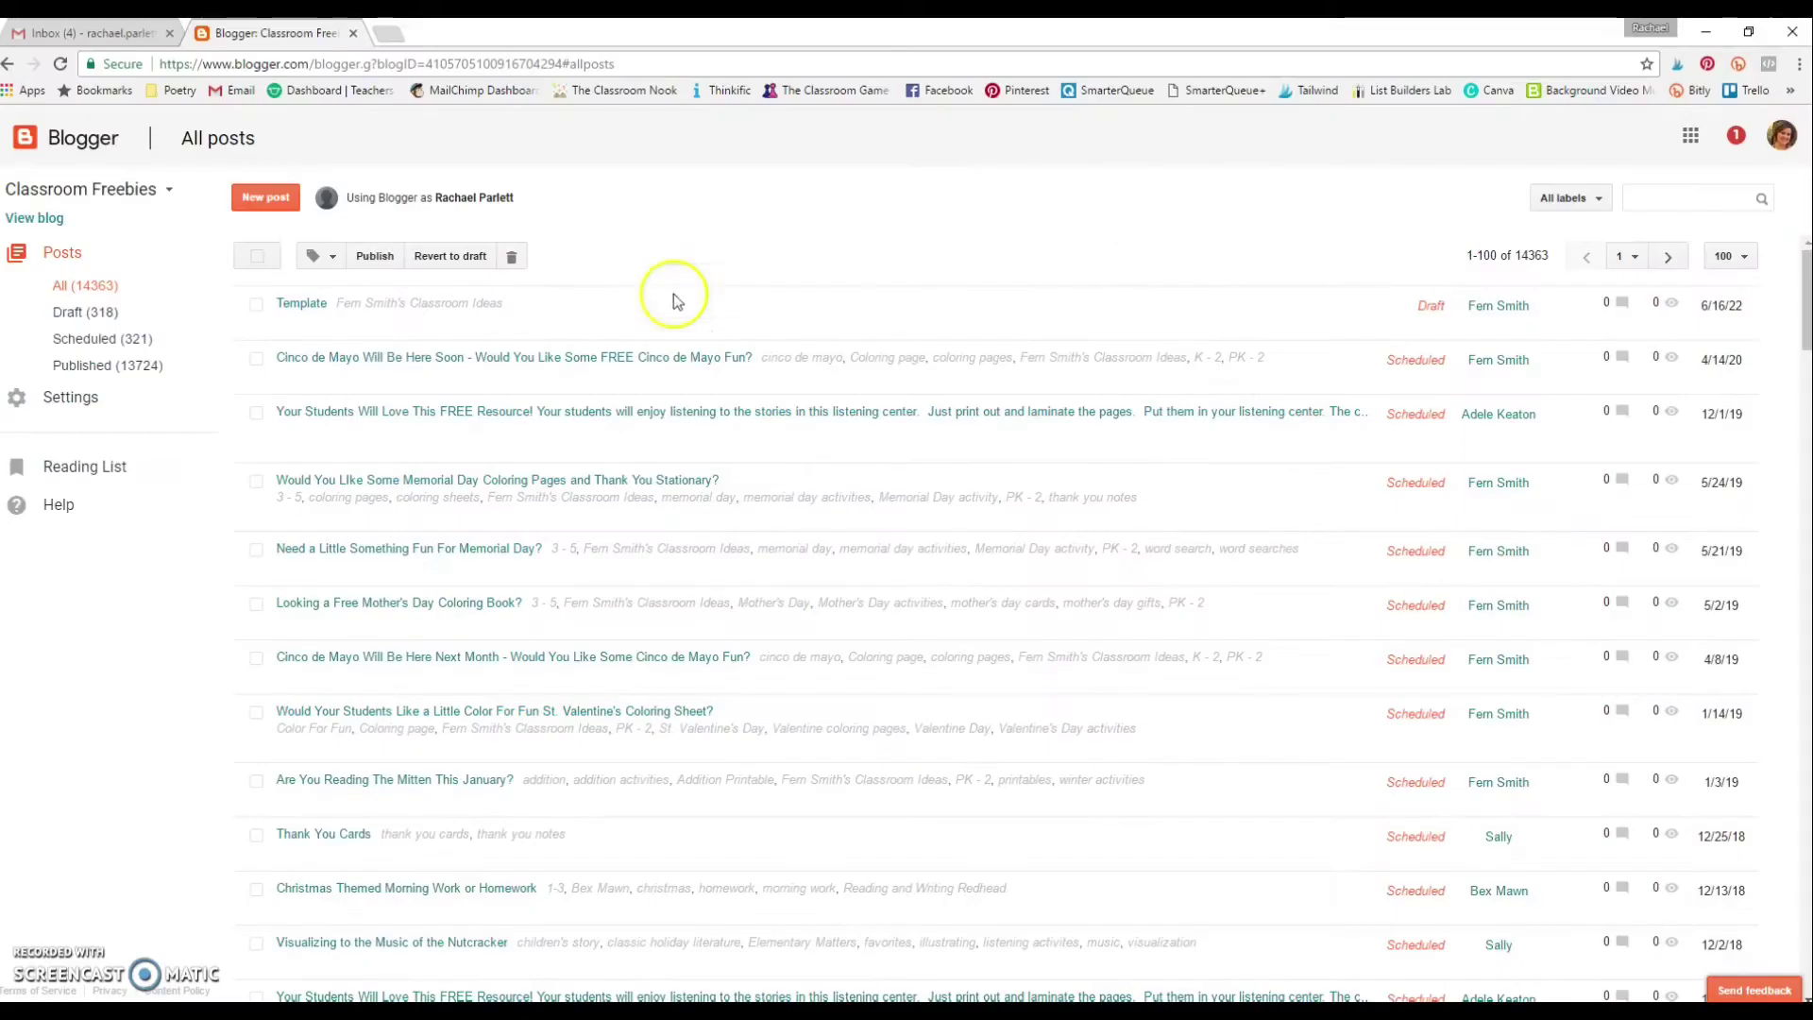
click(131, 194)
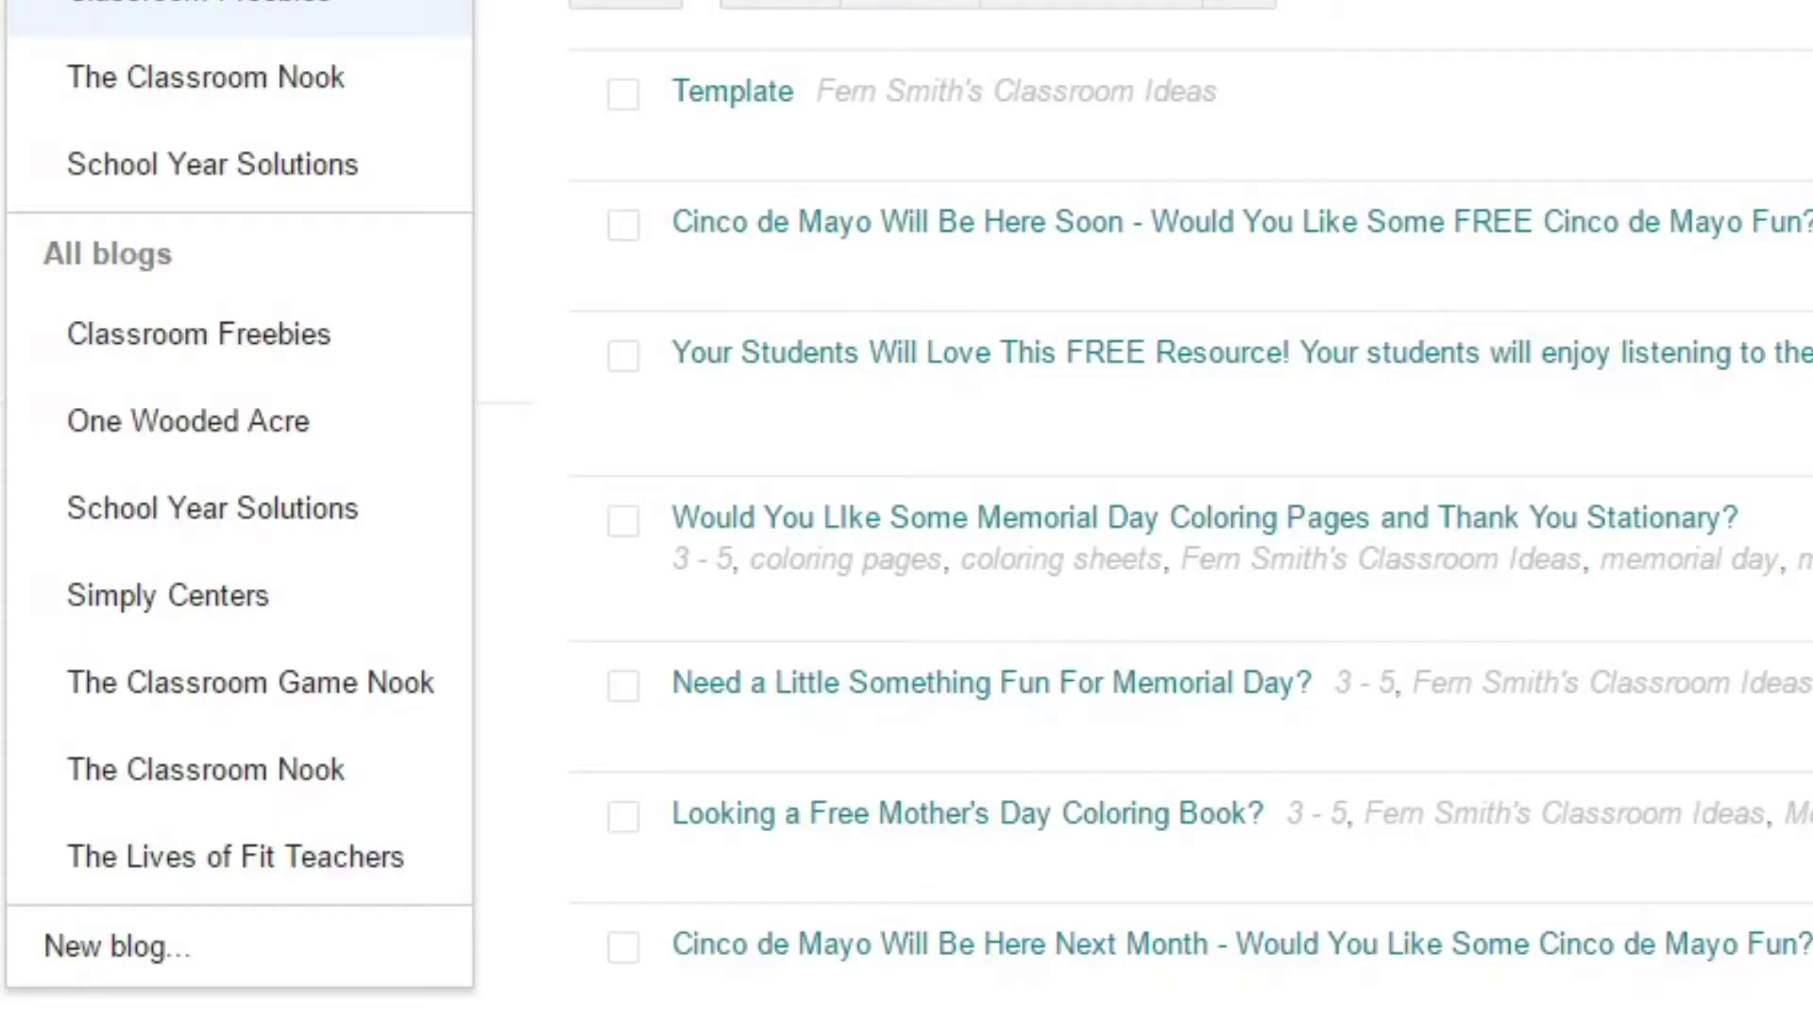
click(327, 945)
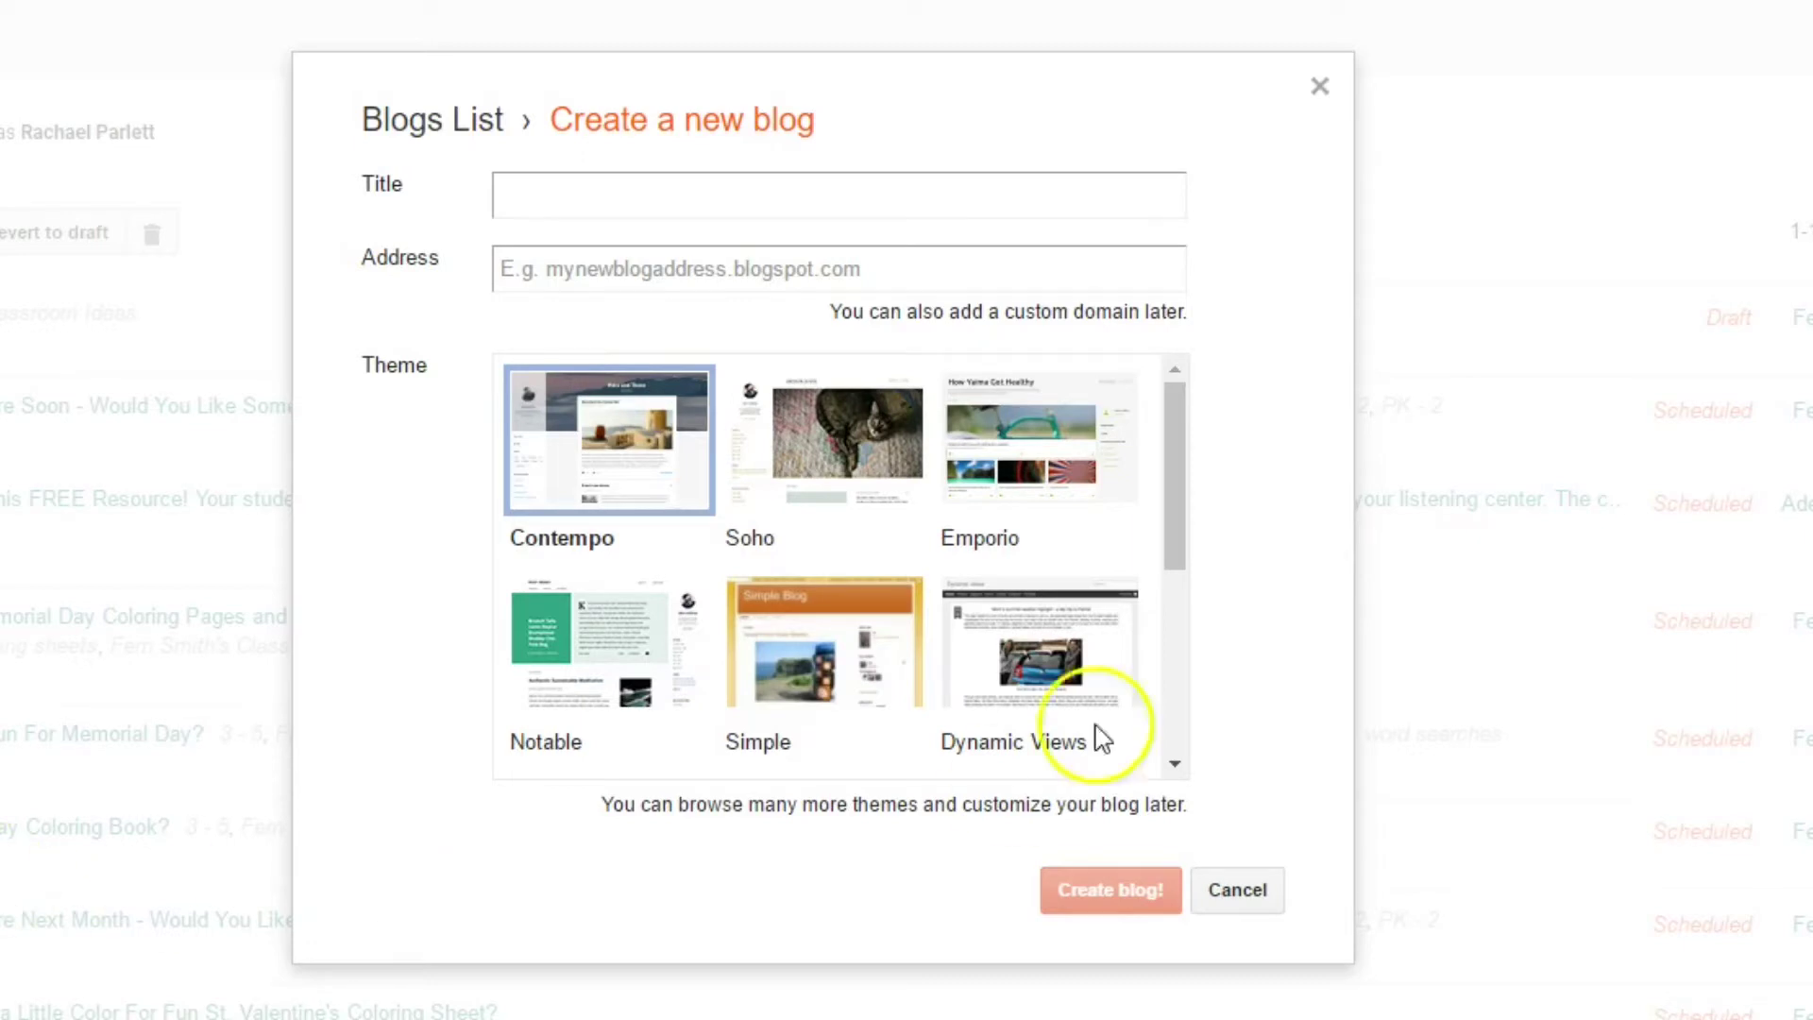
Step: Title the new blog "Test Blog" and try the address testblog.blogspot.com
click(579, 188)
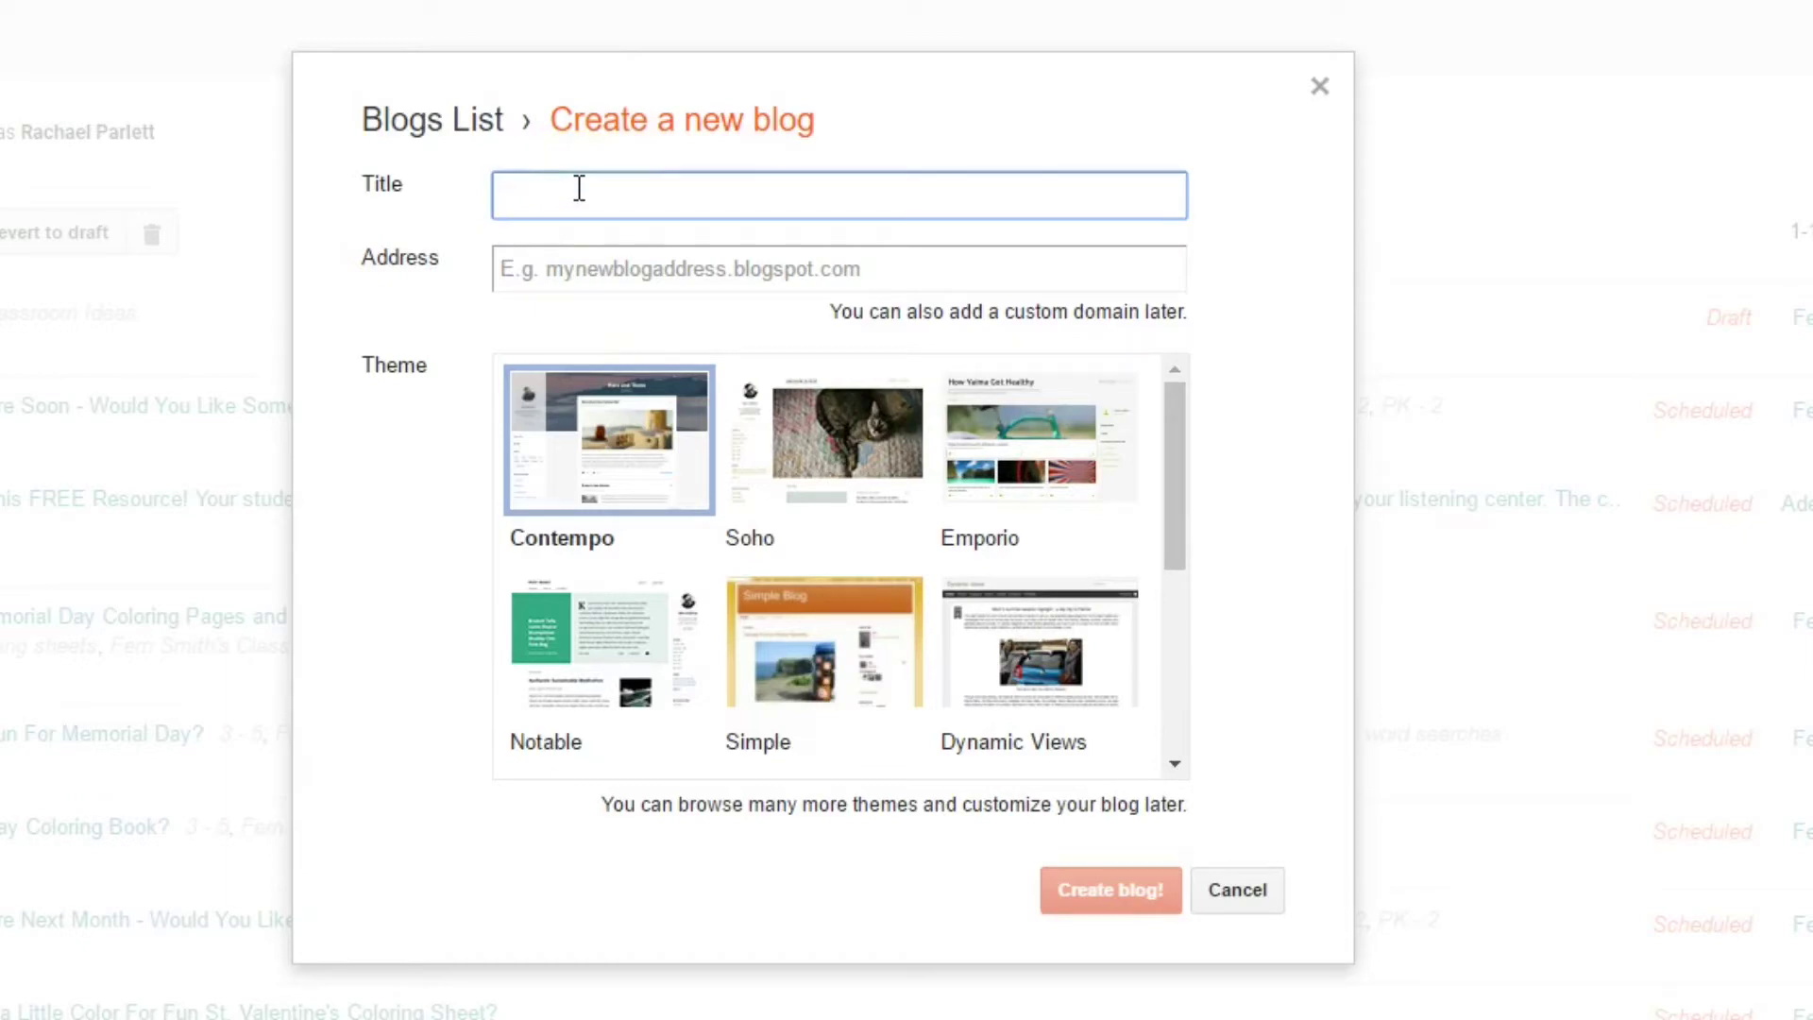
text(Test Blog)
click(588, 267)
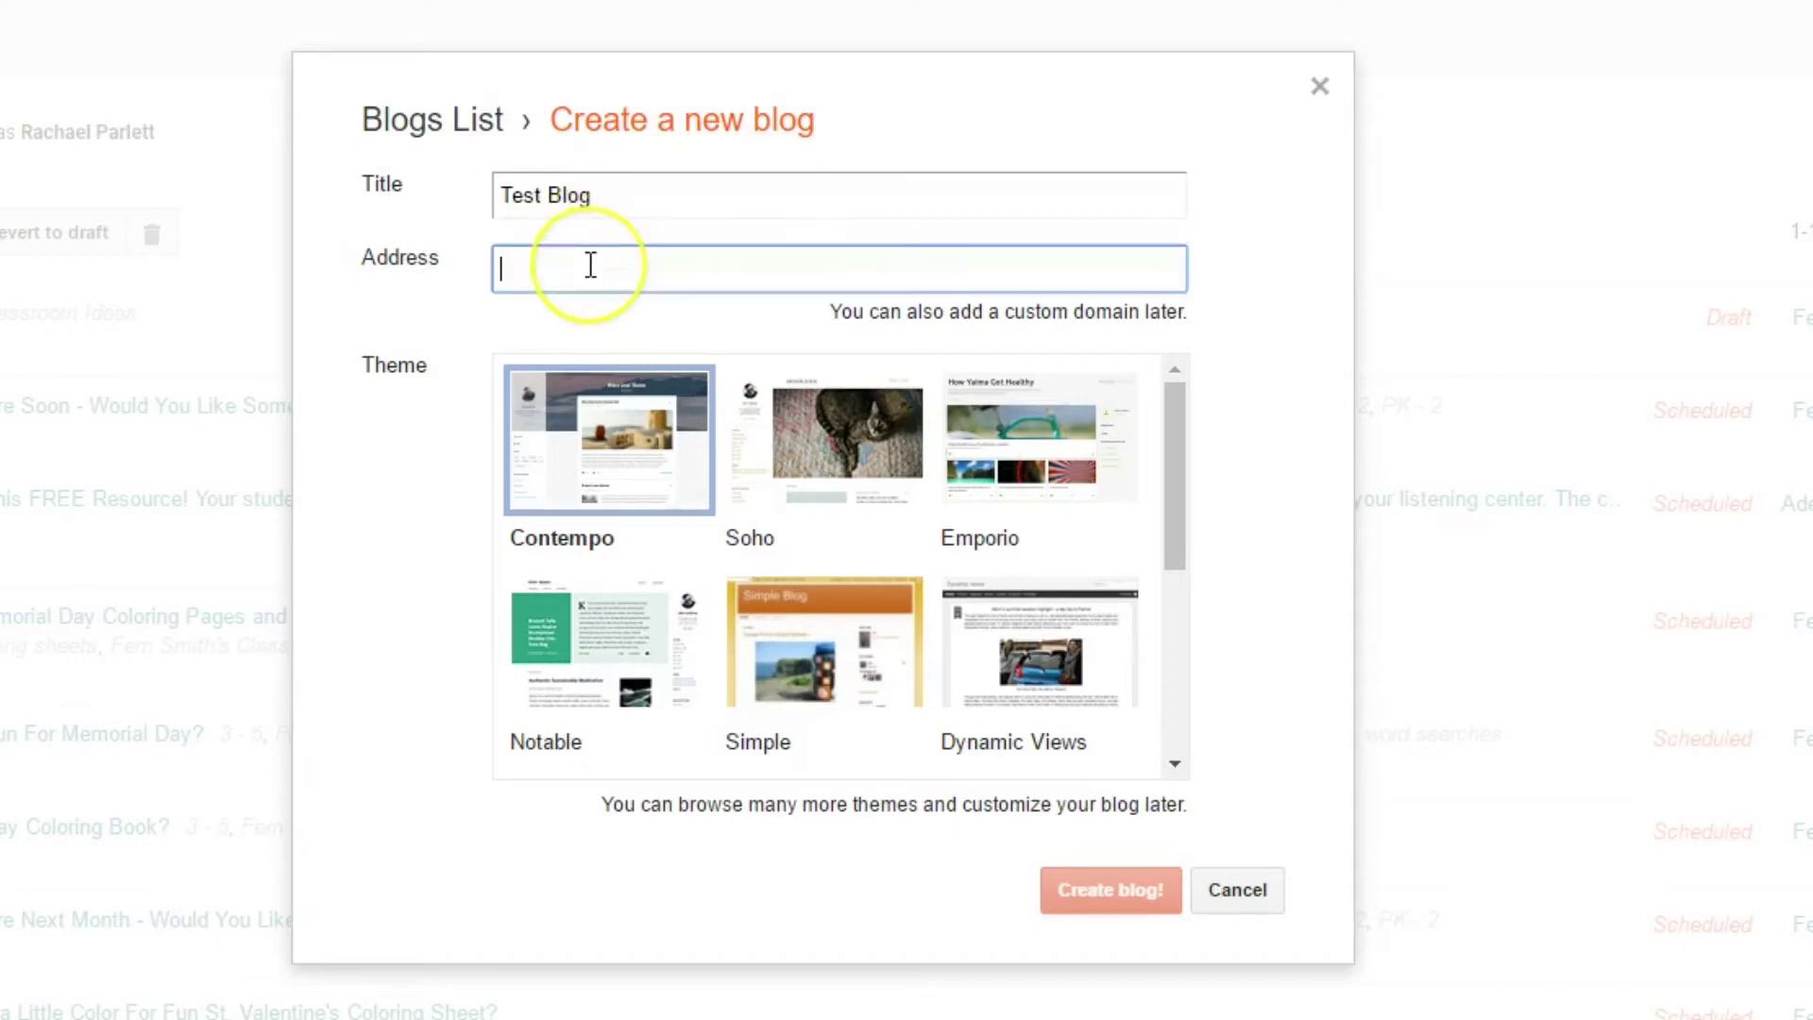
text(test)
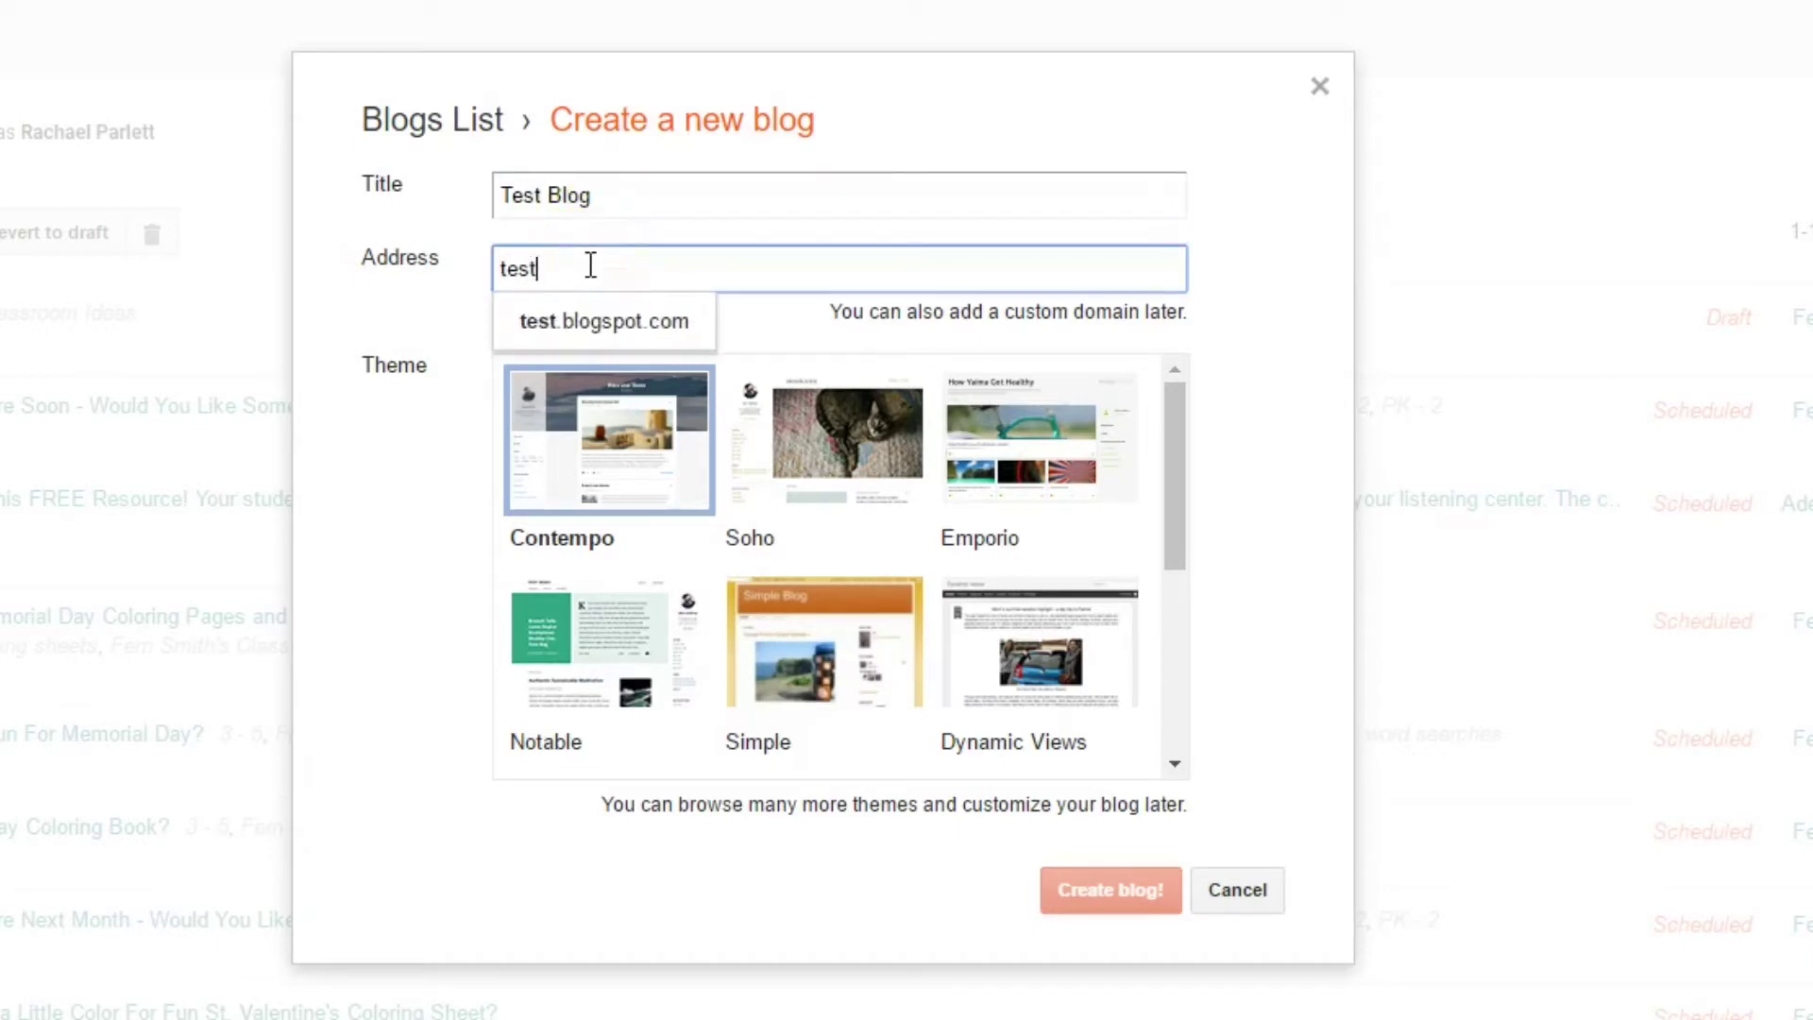
text(blog)
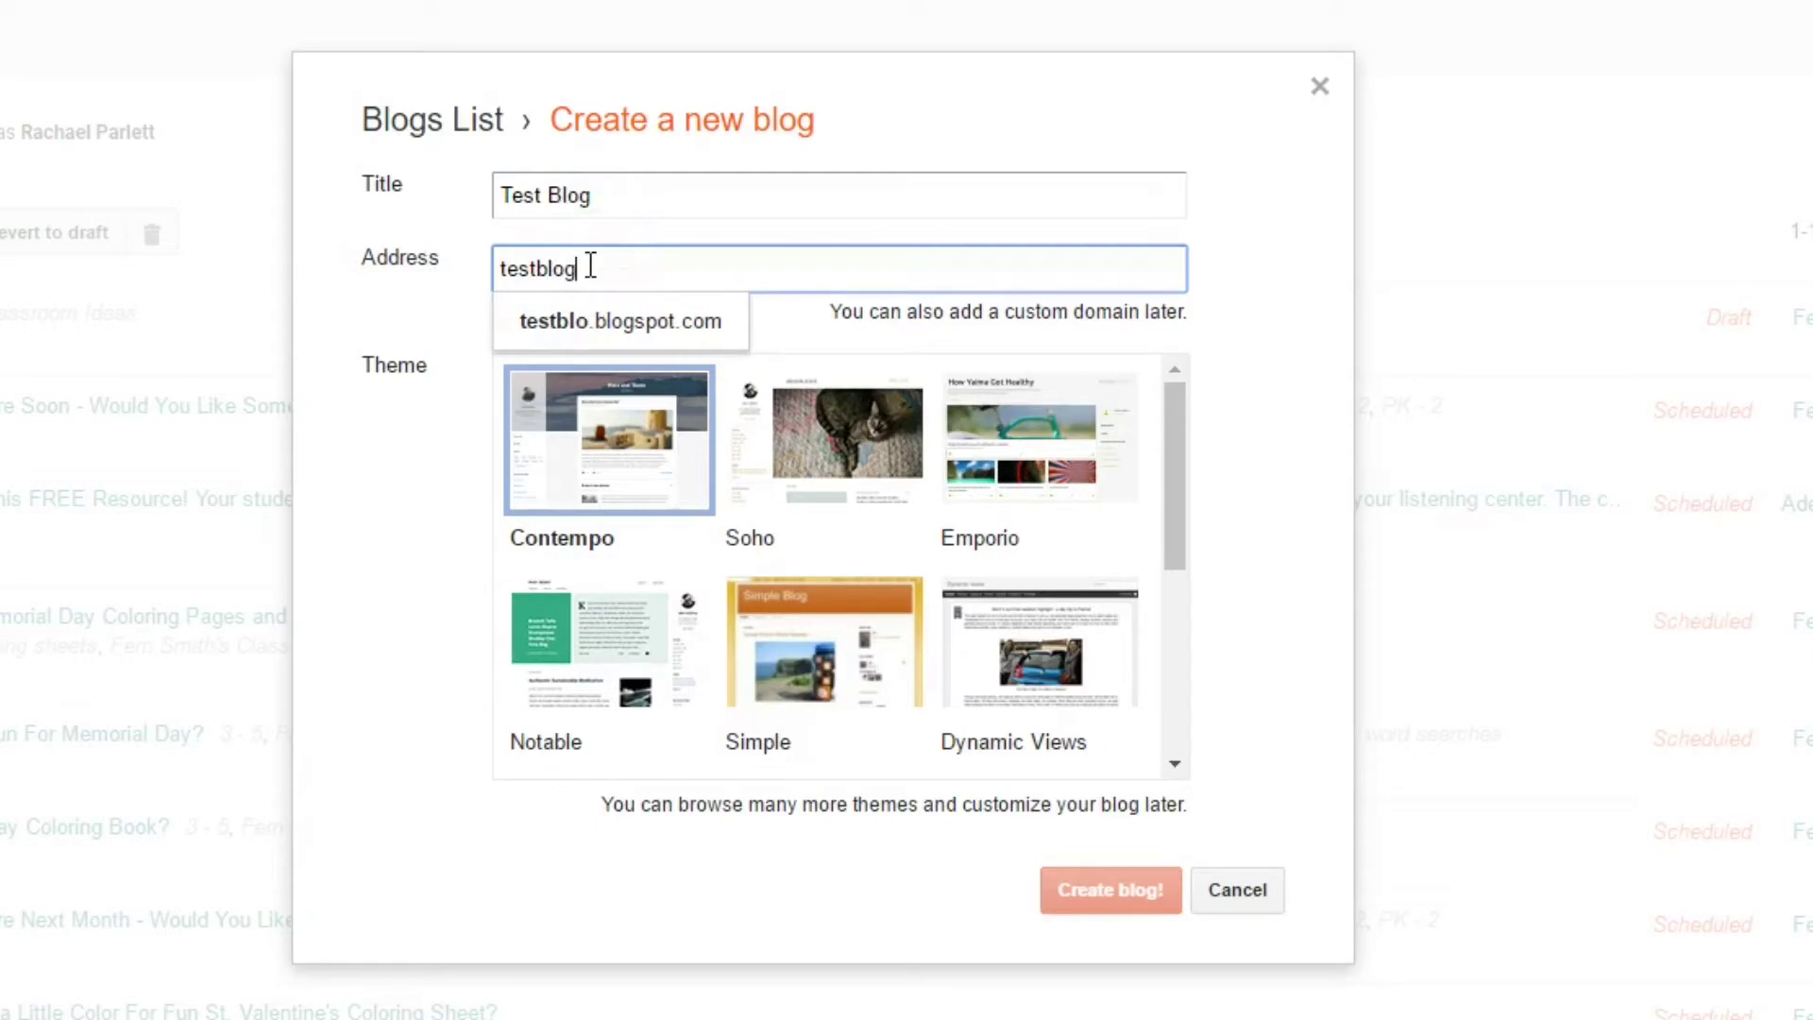
click(744, 342)
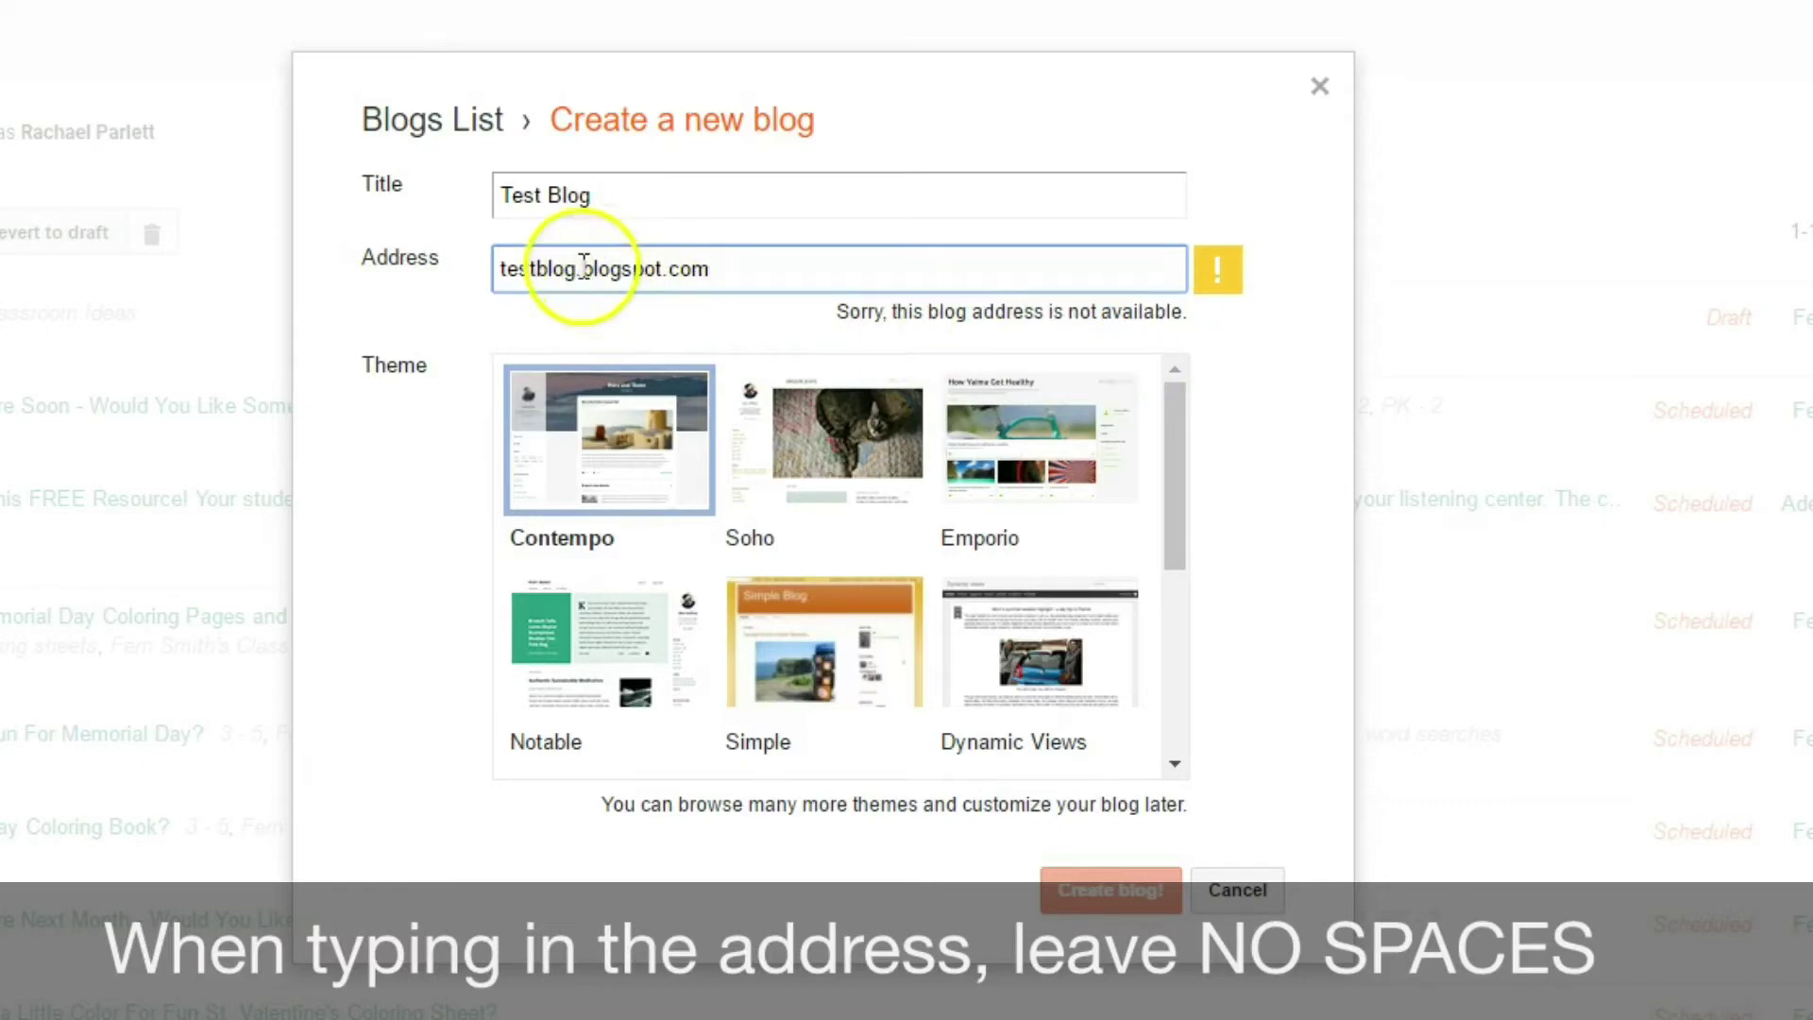
Step: Change the new blog's address to test-student-blog.blogspot.com
click(536, 270)
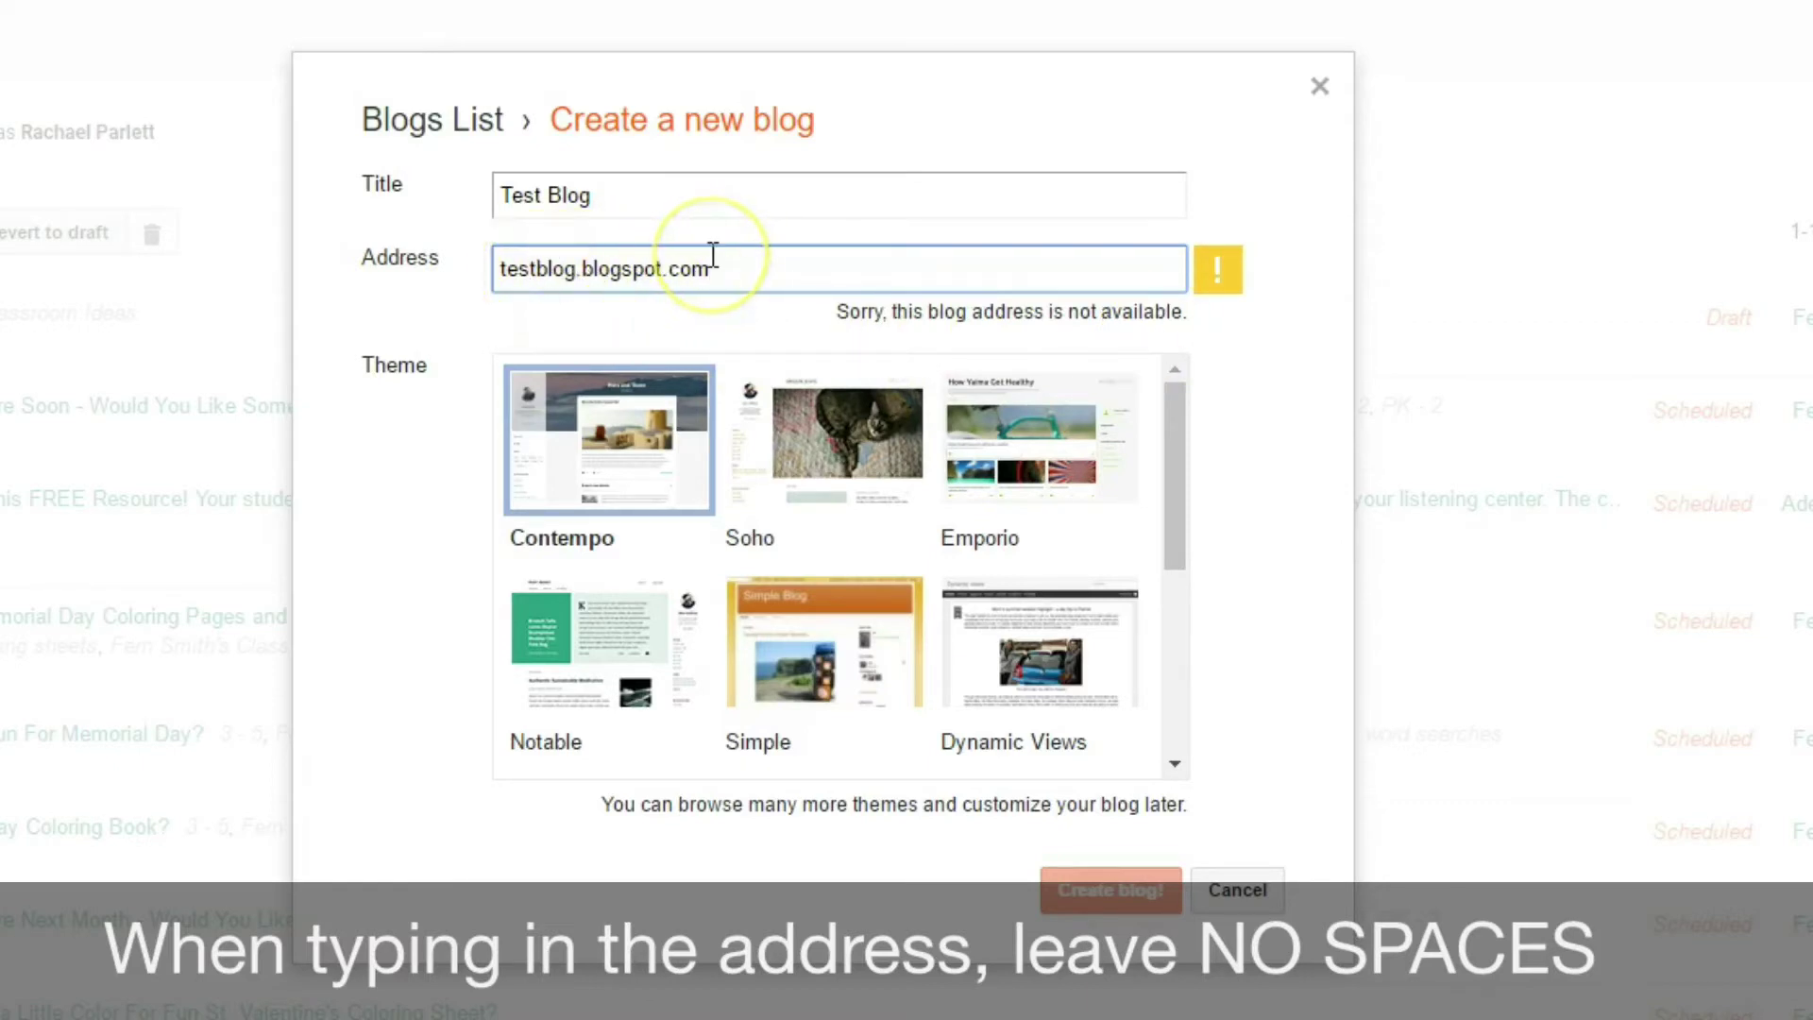
text(-)
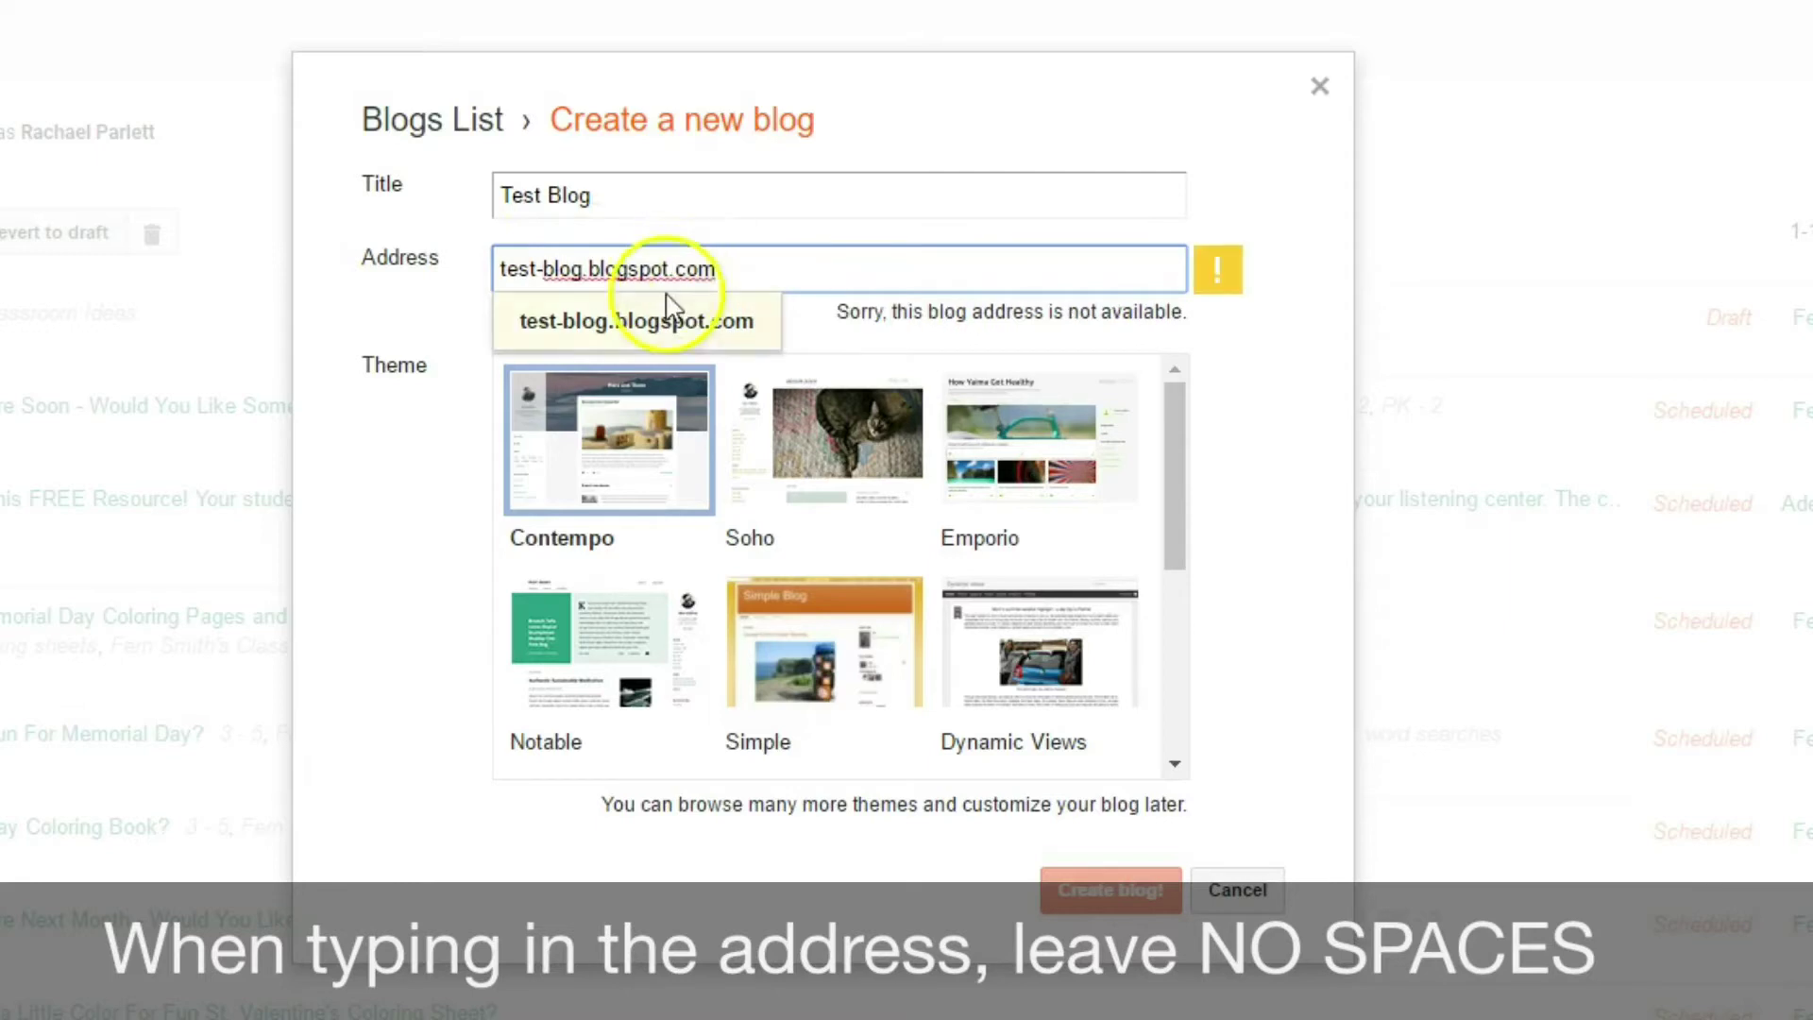
click(659, 333)
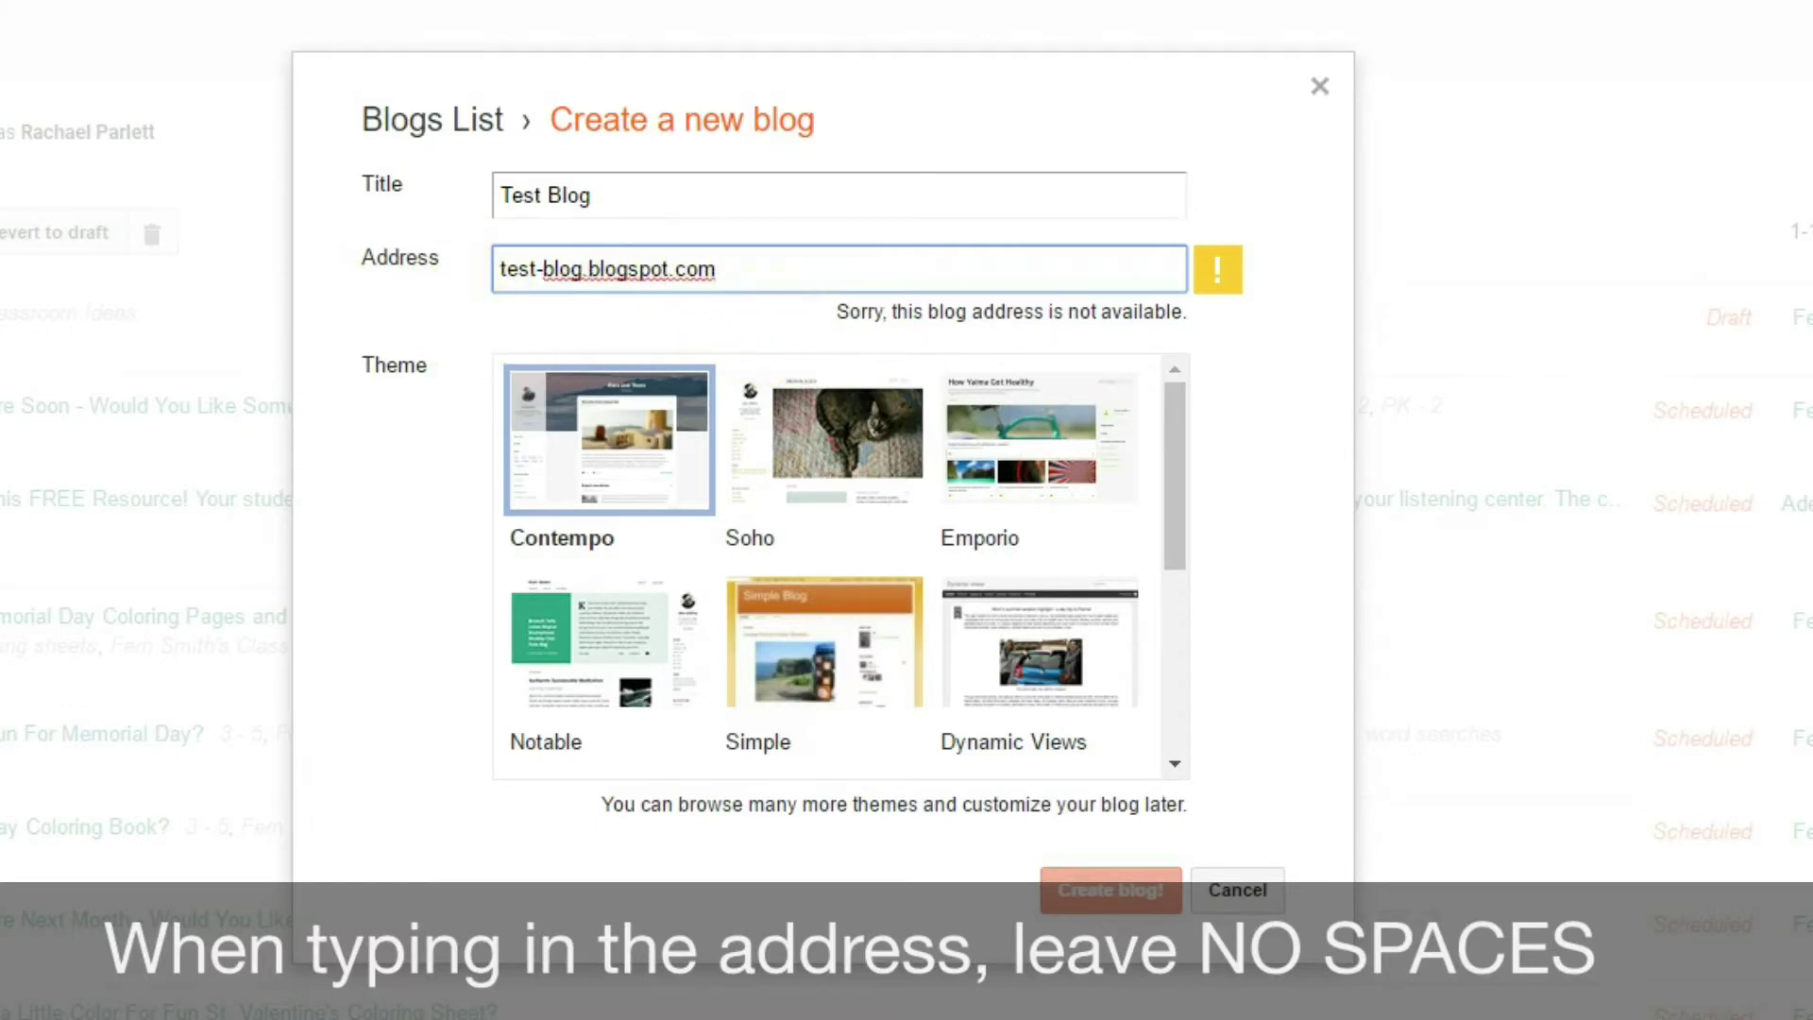
text(student-)
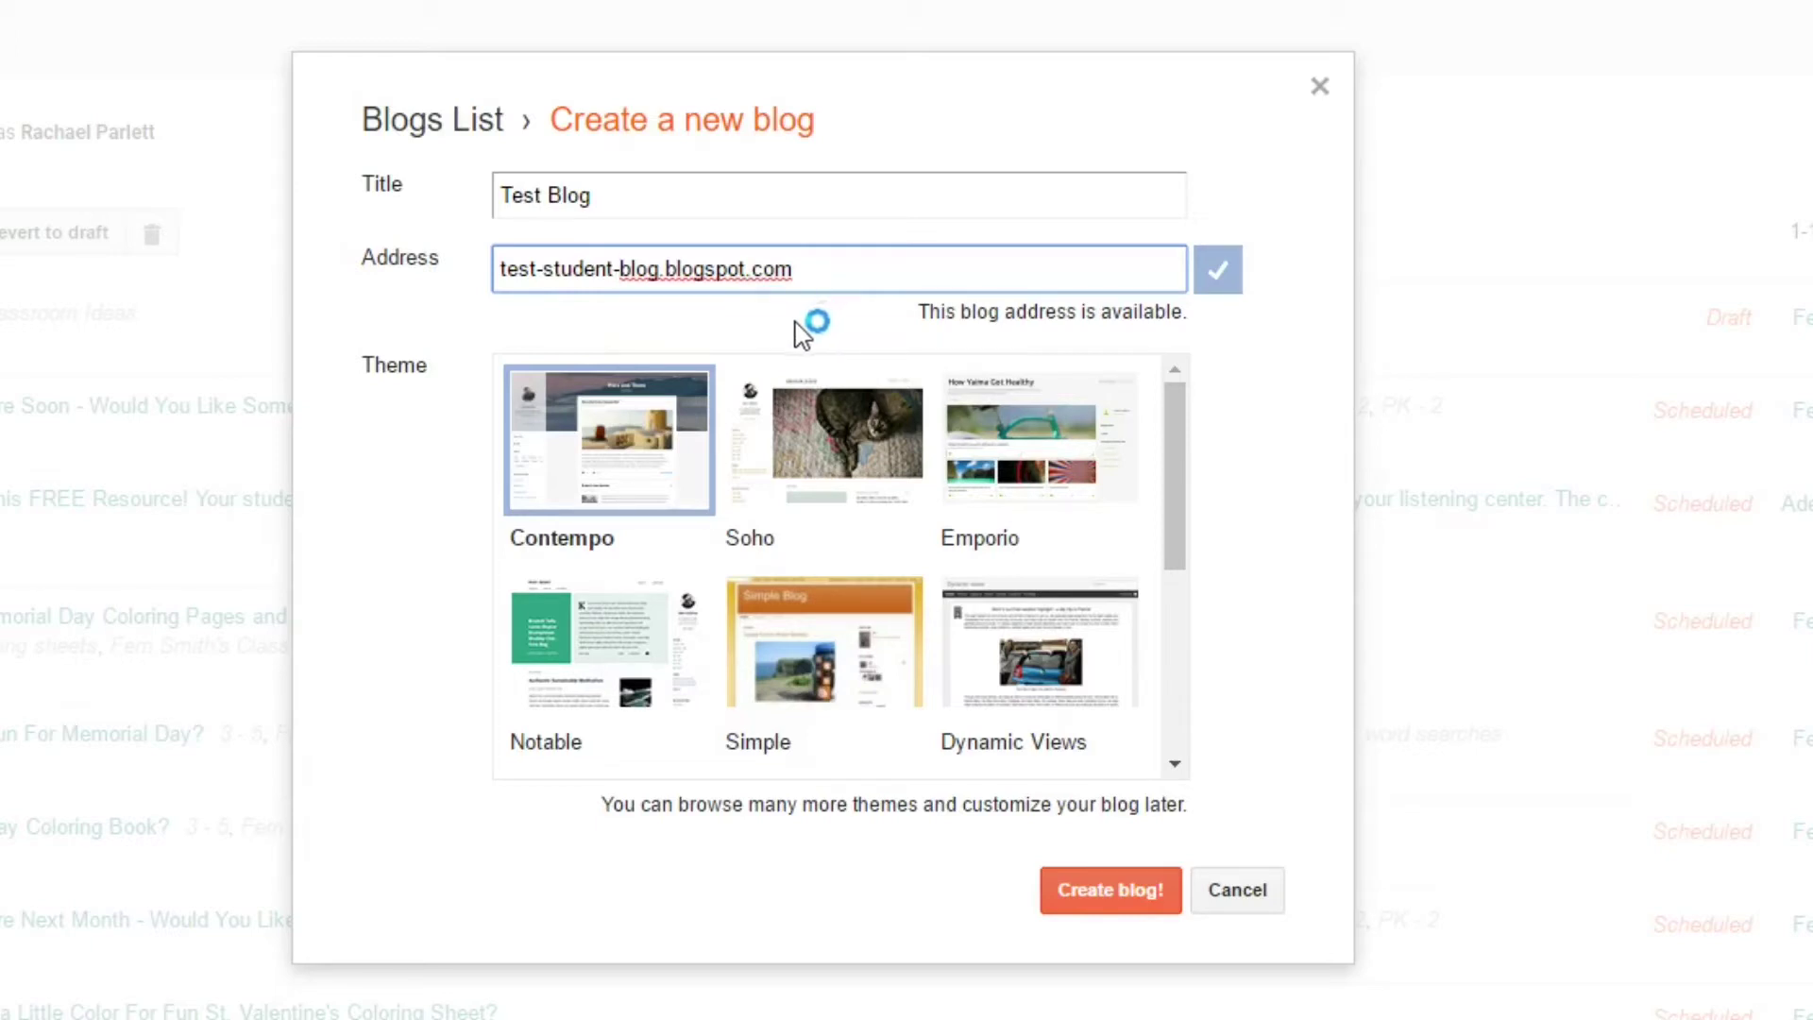
Step: Create the blog with the Contempo theme and decline the offer to find a domain name
click(1316, 835)
click(1103, 912)
click(835, 444)
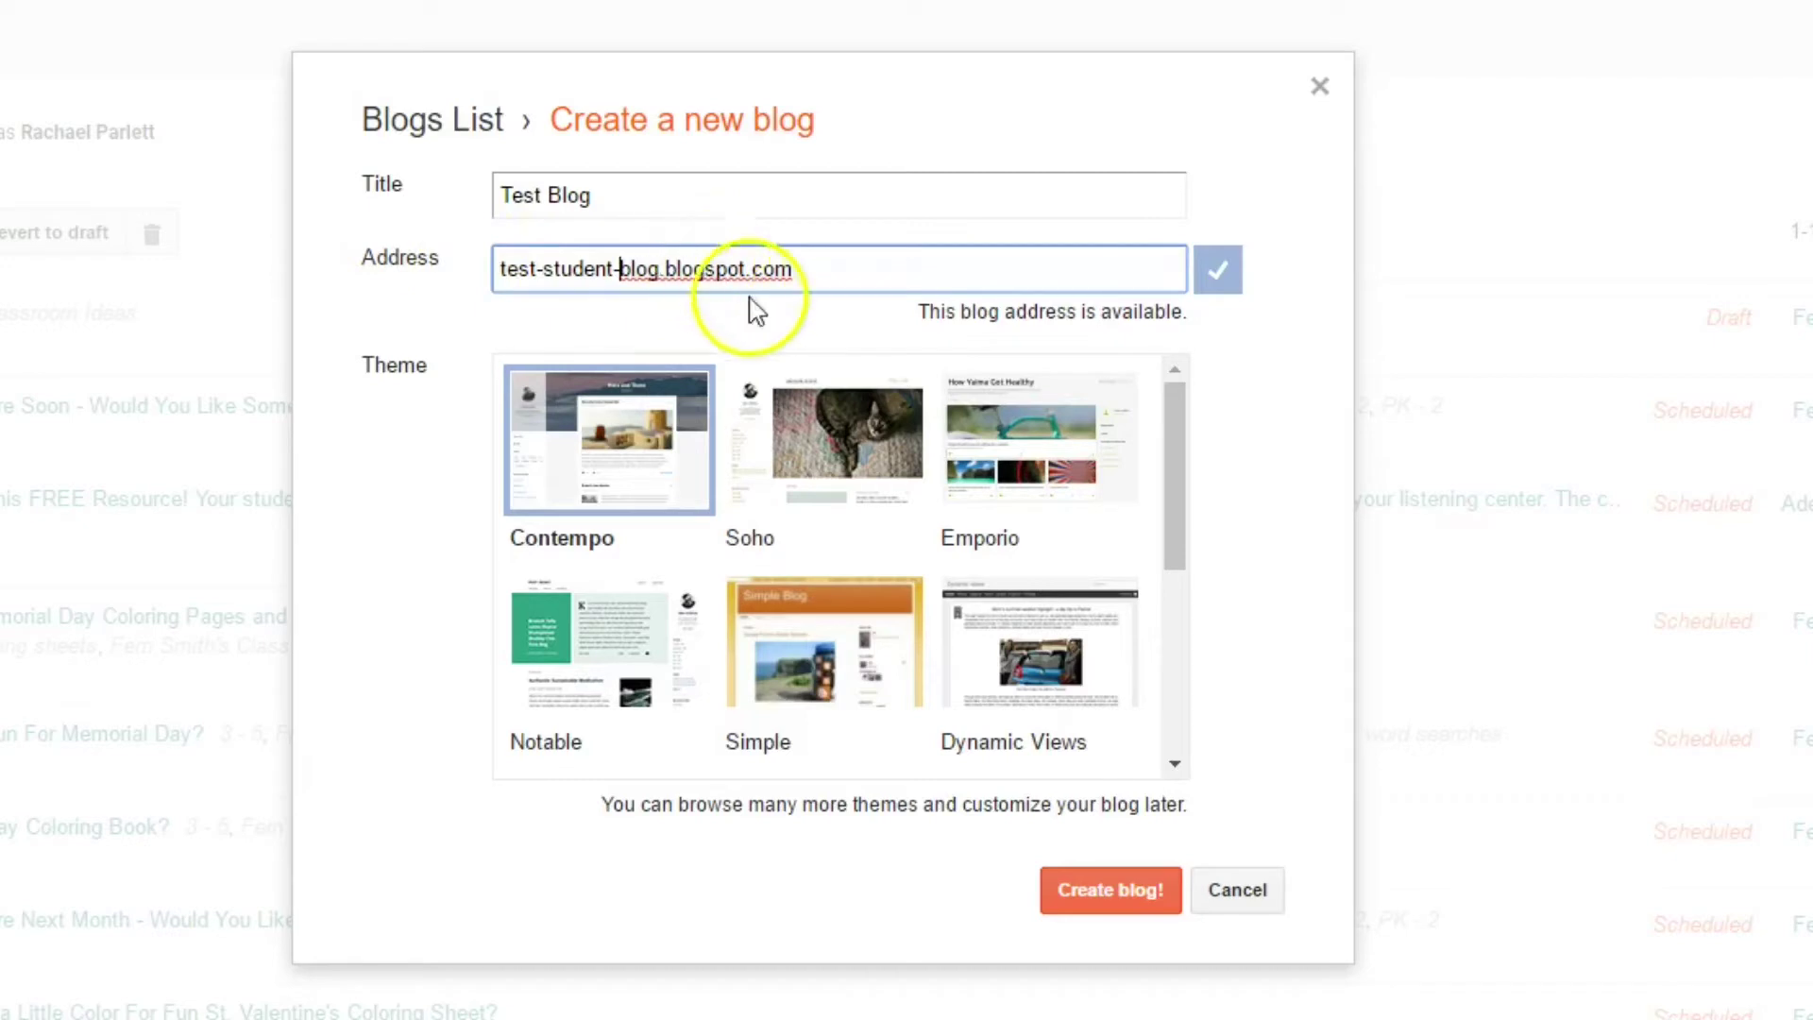
drag(803, 270, 668, 269)
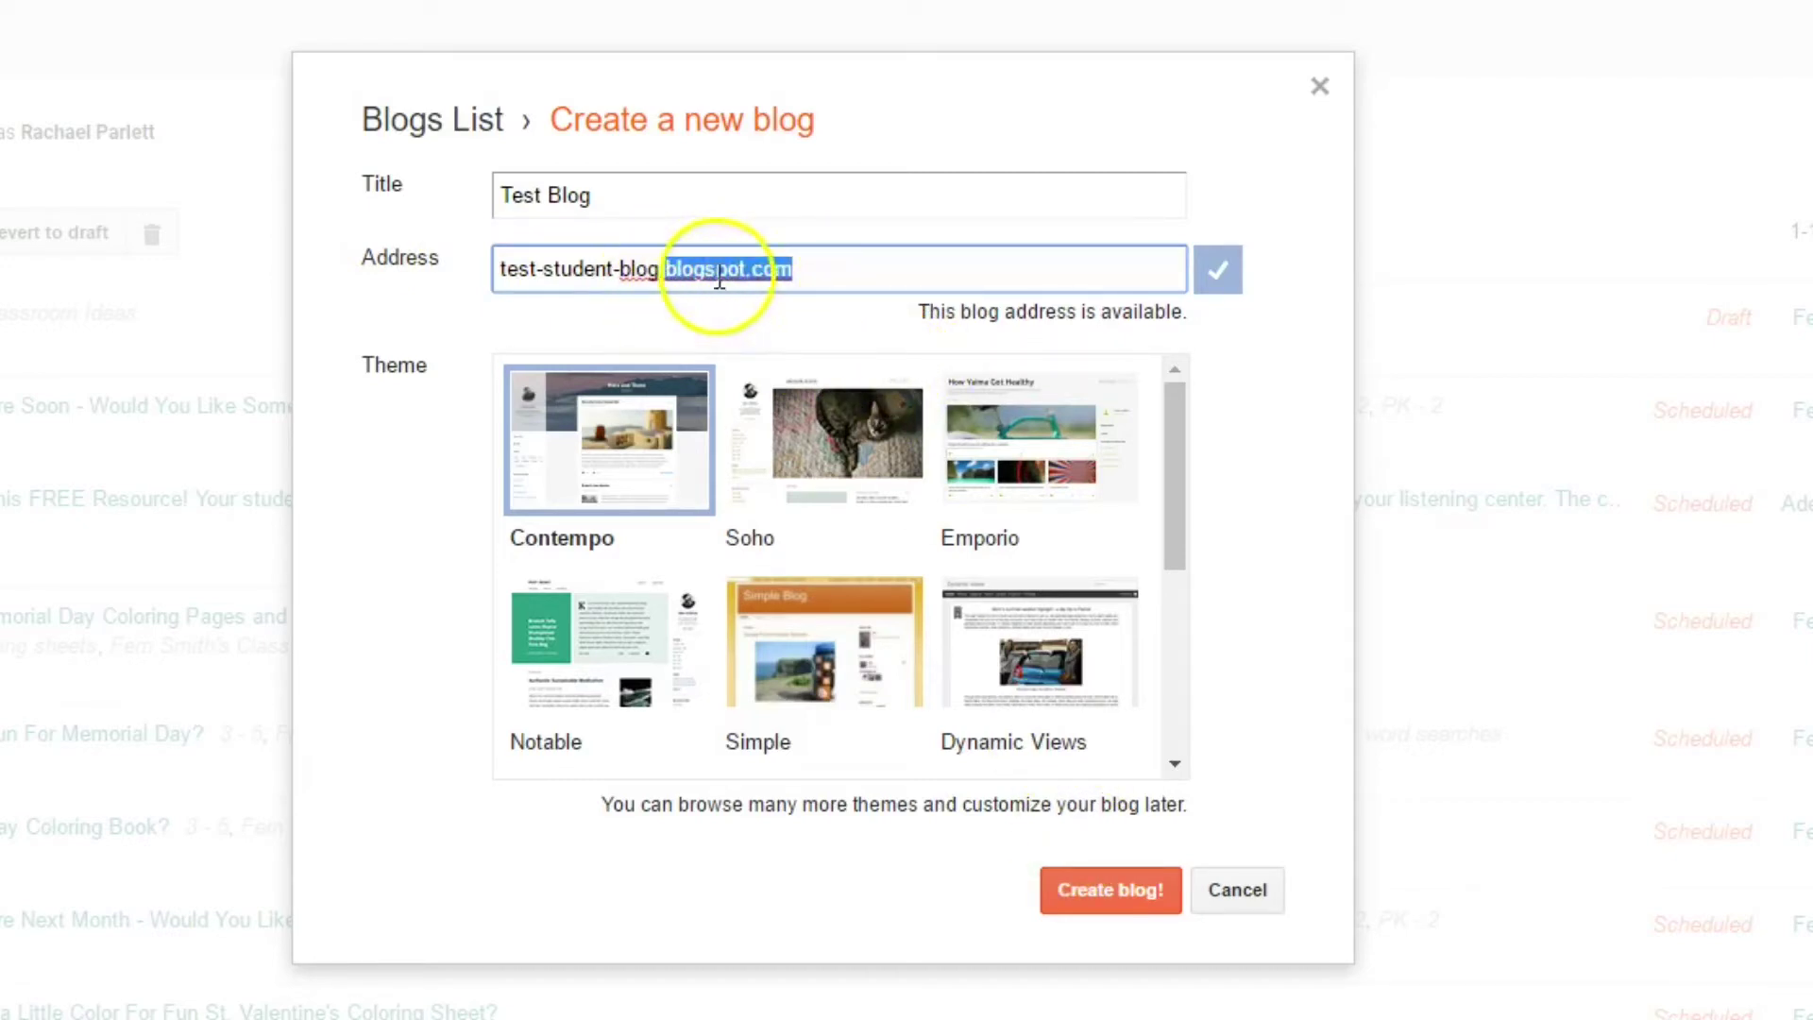
click(1082, 907)
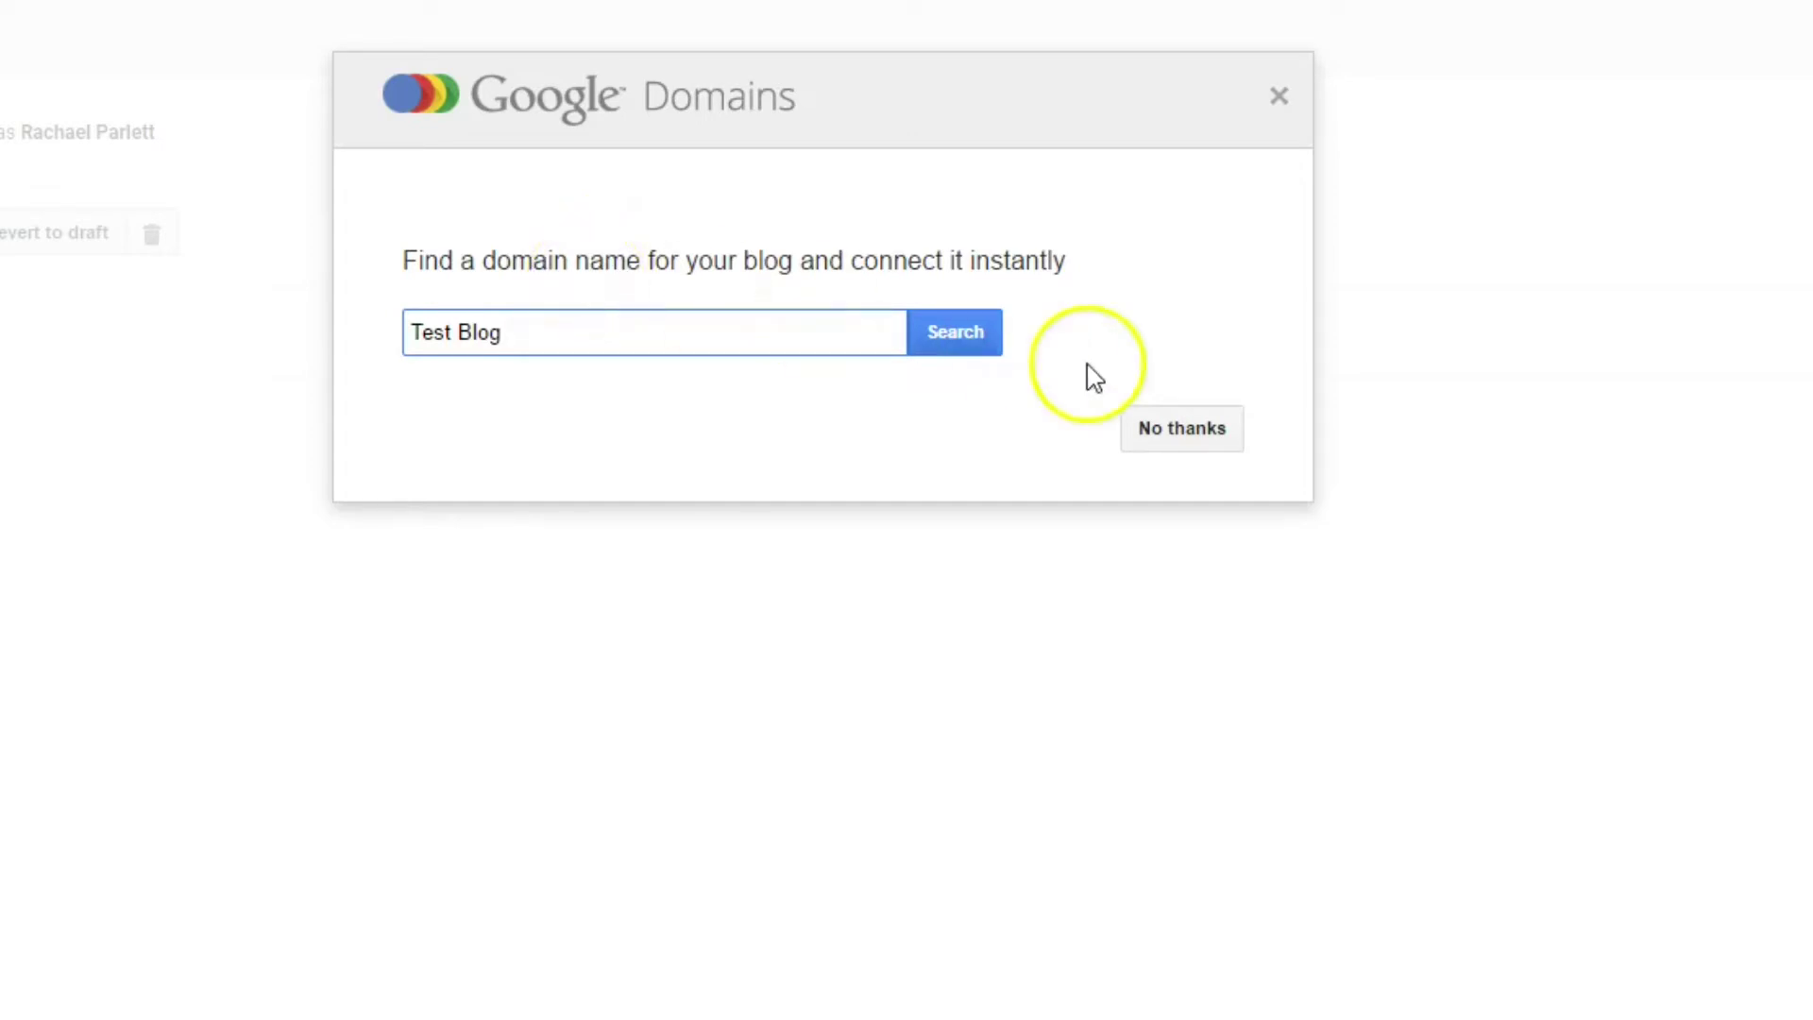
click(1176, 437)
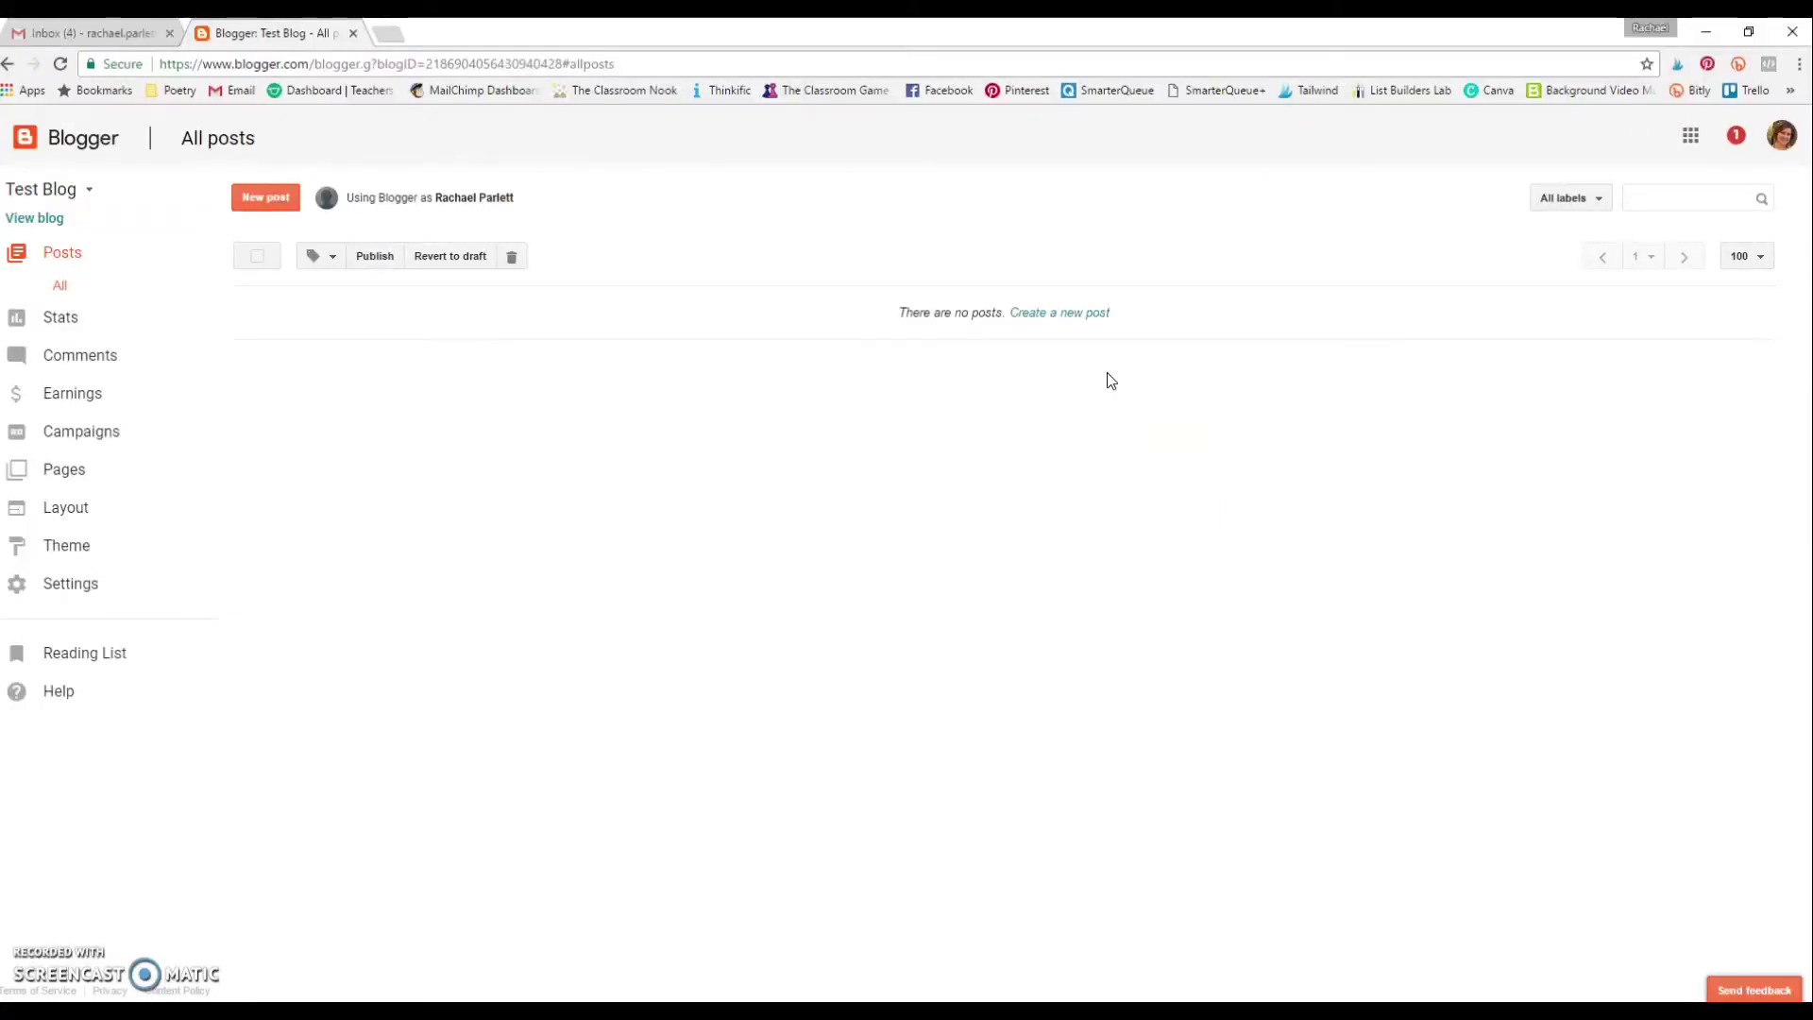
Step: Look over the new blog's dashboard sections and examine the page links on The Classroom Nook site as an example
click(1078, 257)
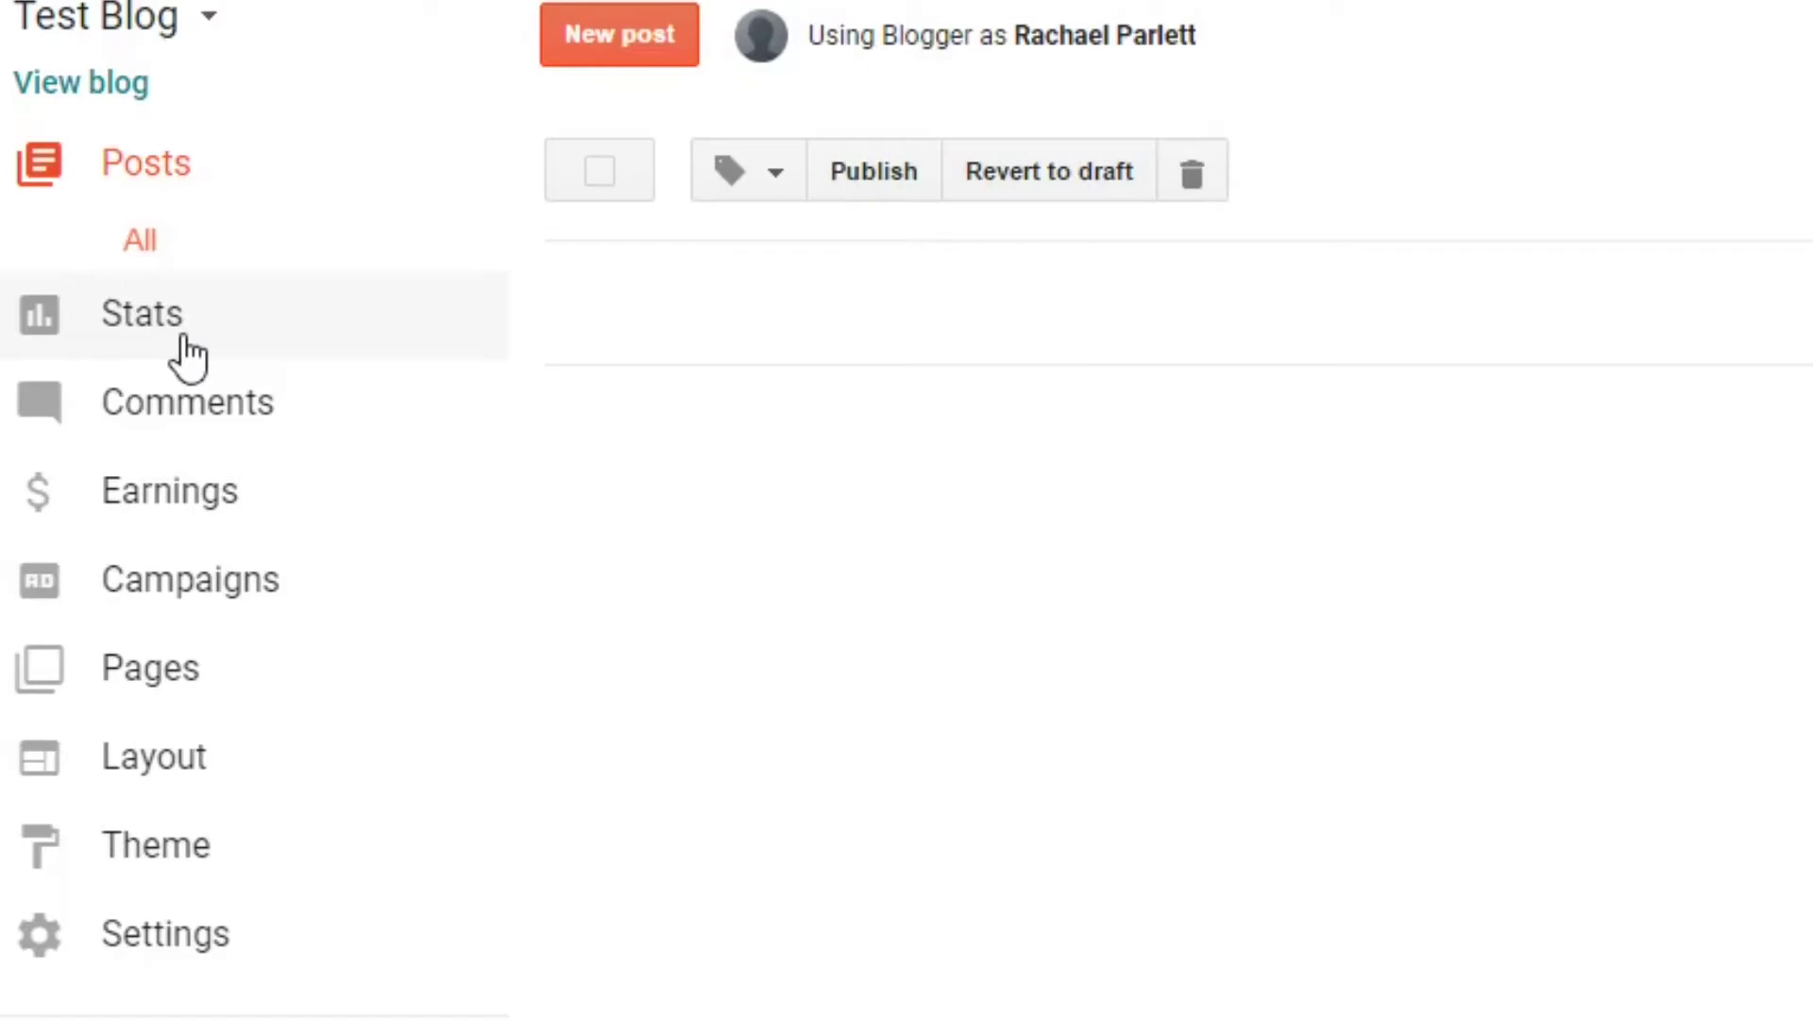
click(203, 413)
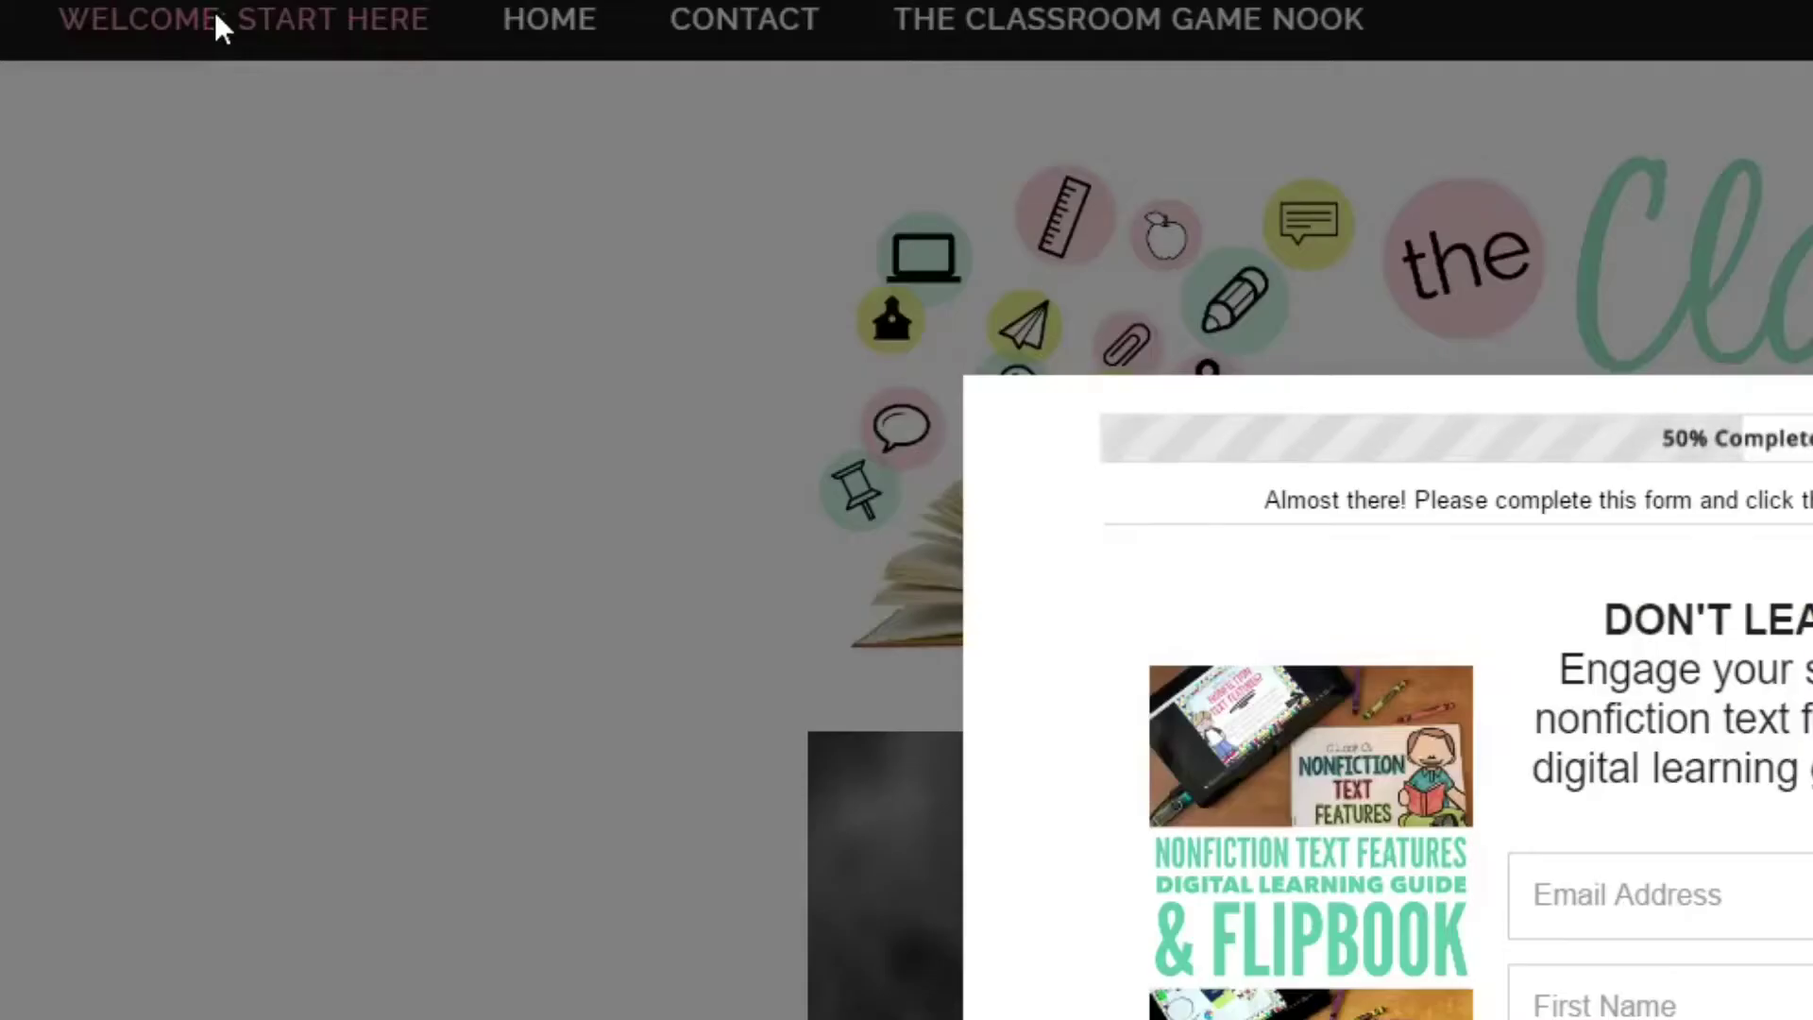
click(591, 34)
click(742, 78)
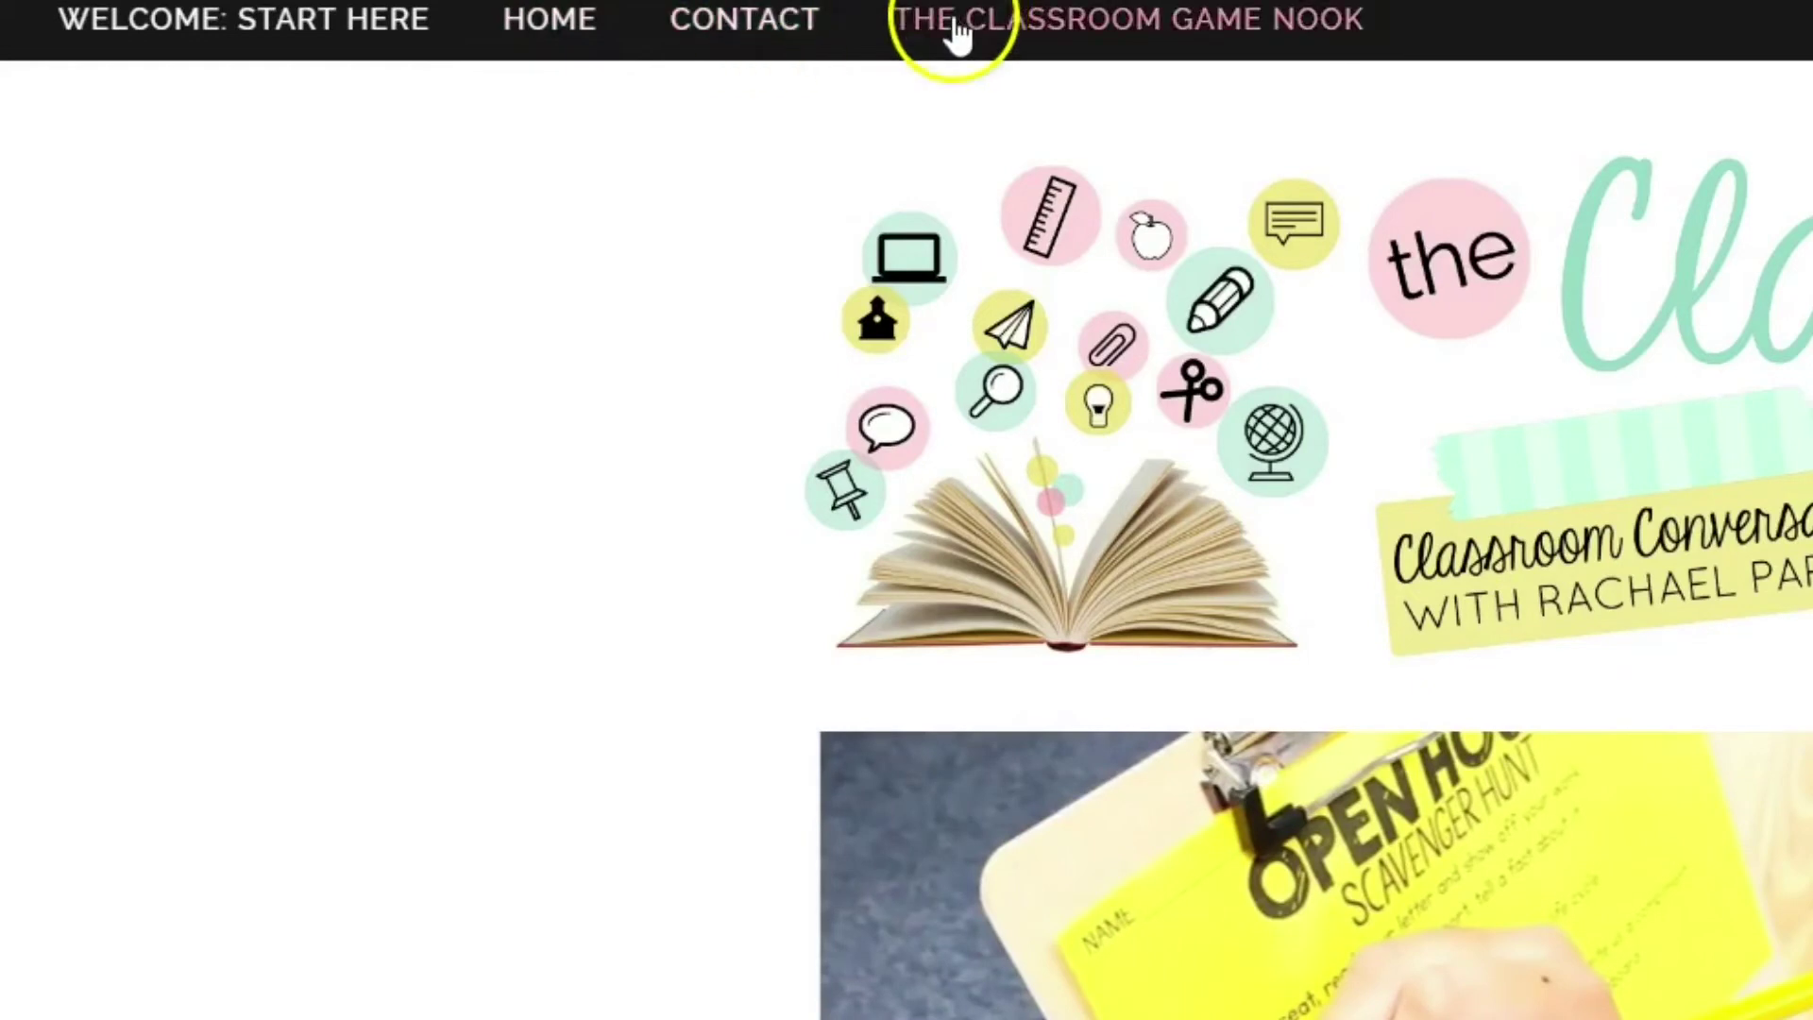
click(916, 40)
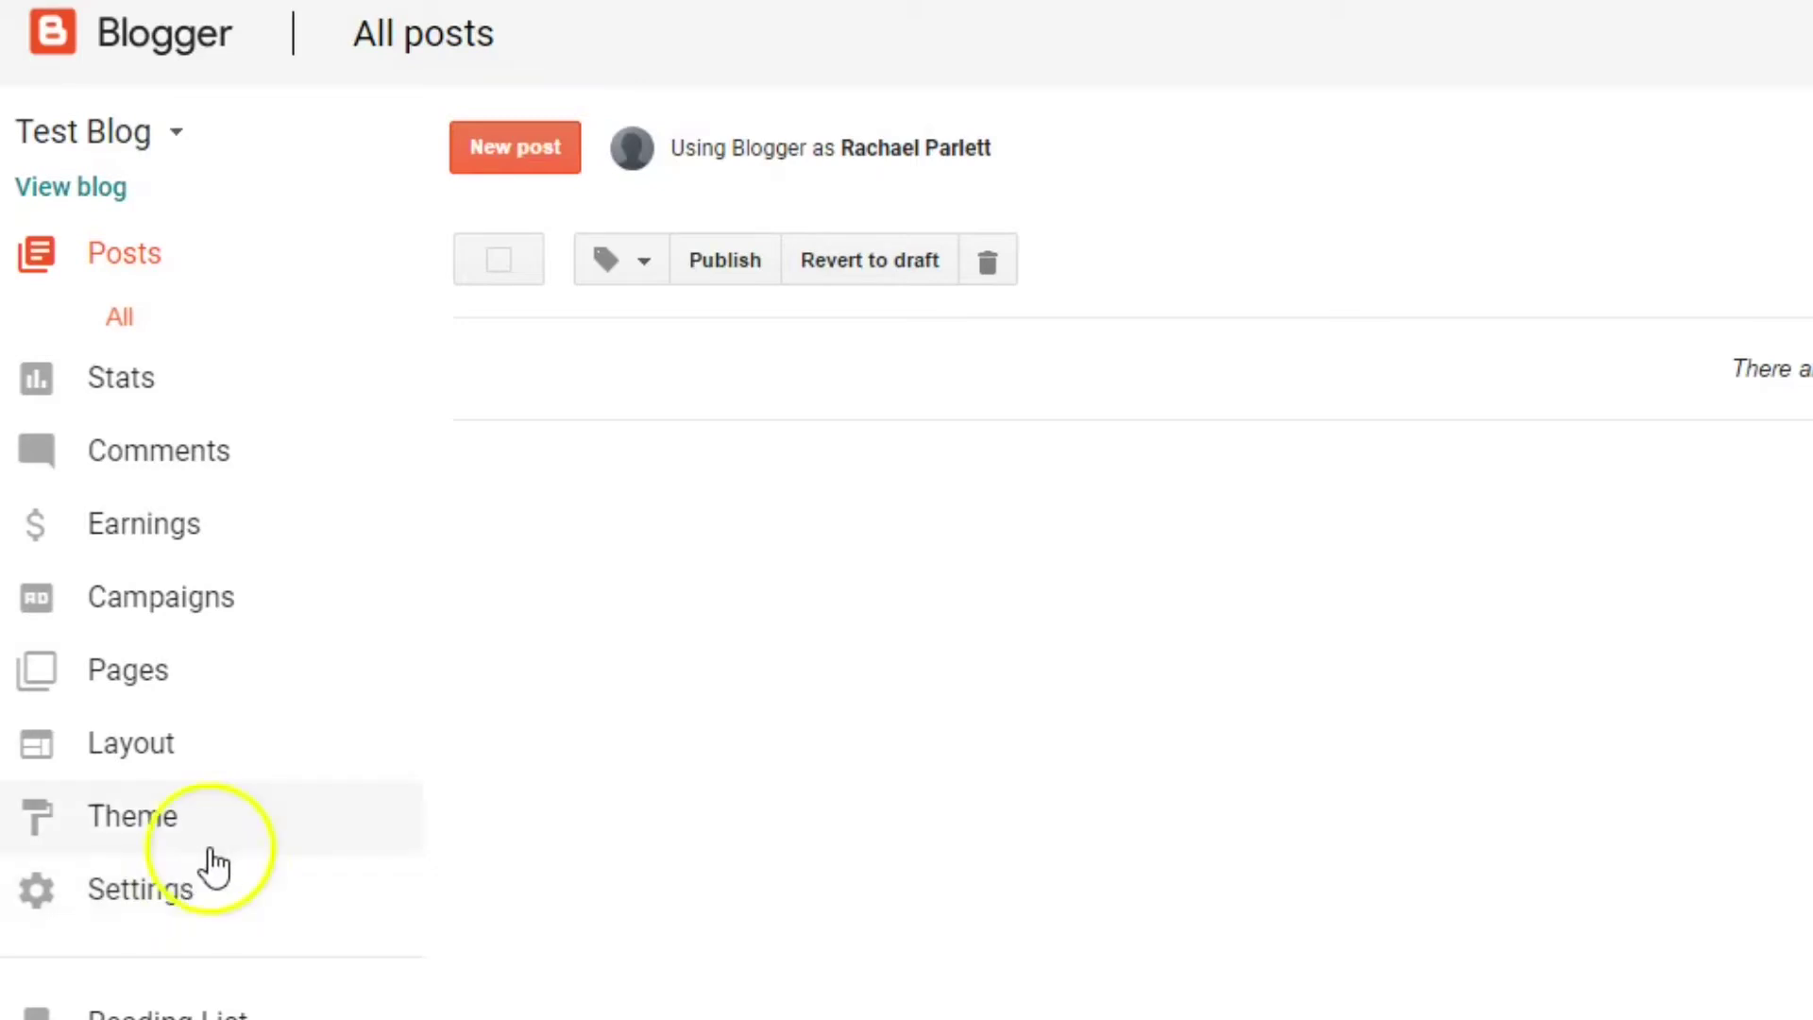
Step: Browse the available blog themes and preview the orange and bookshelf variants of the Simple theme
click(170, 823)
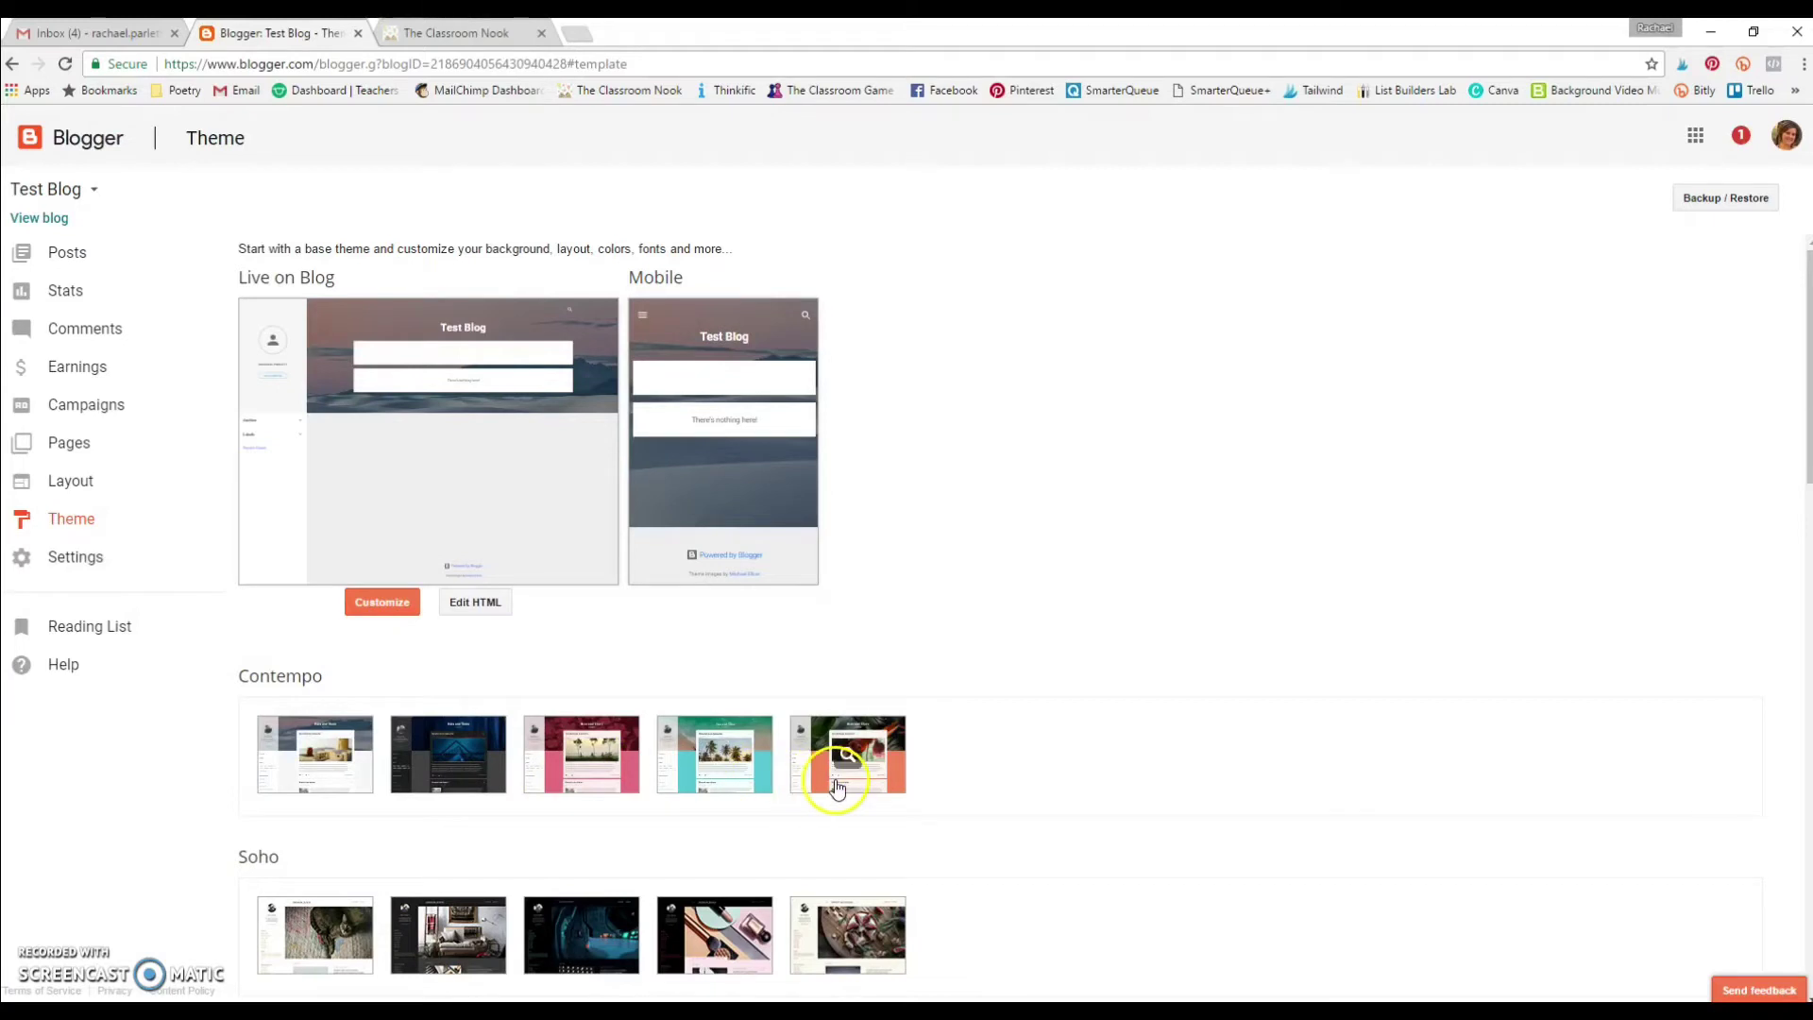
scroll(1009, 737, down, 3)
scroll(1010, 746, down, 4)
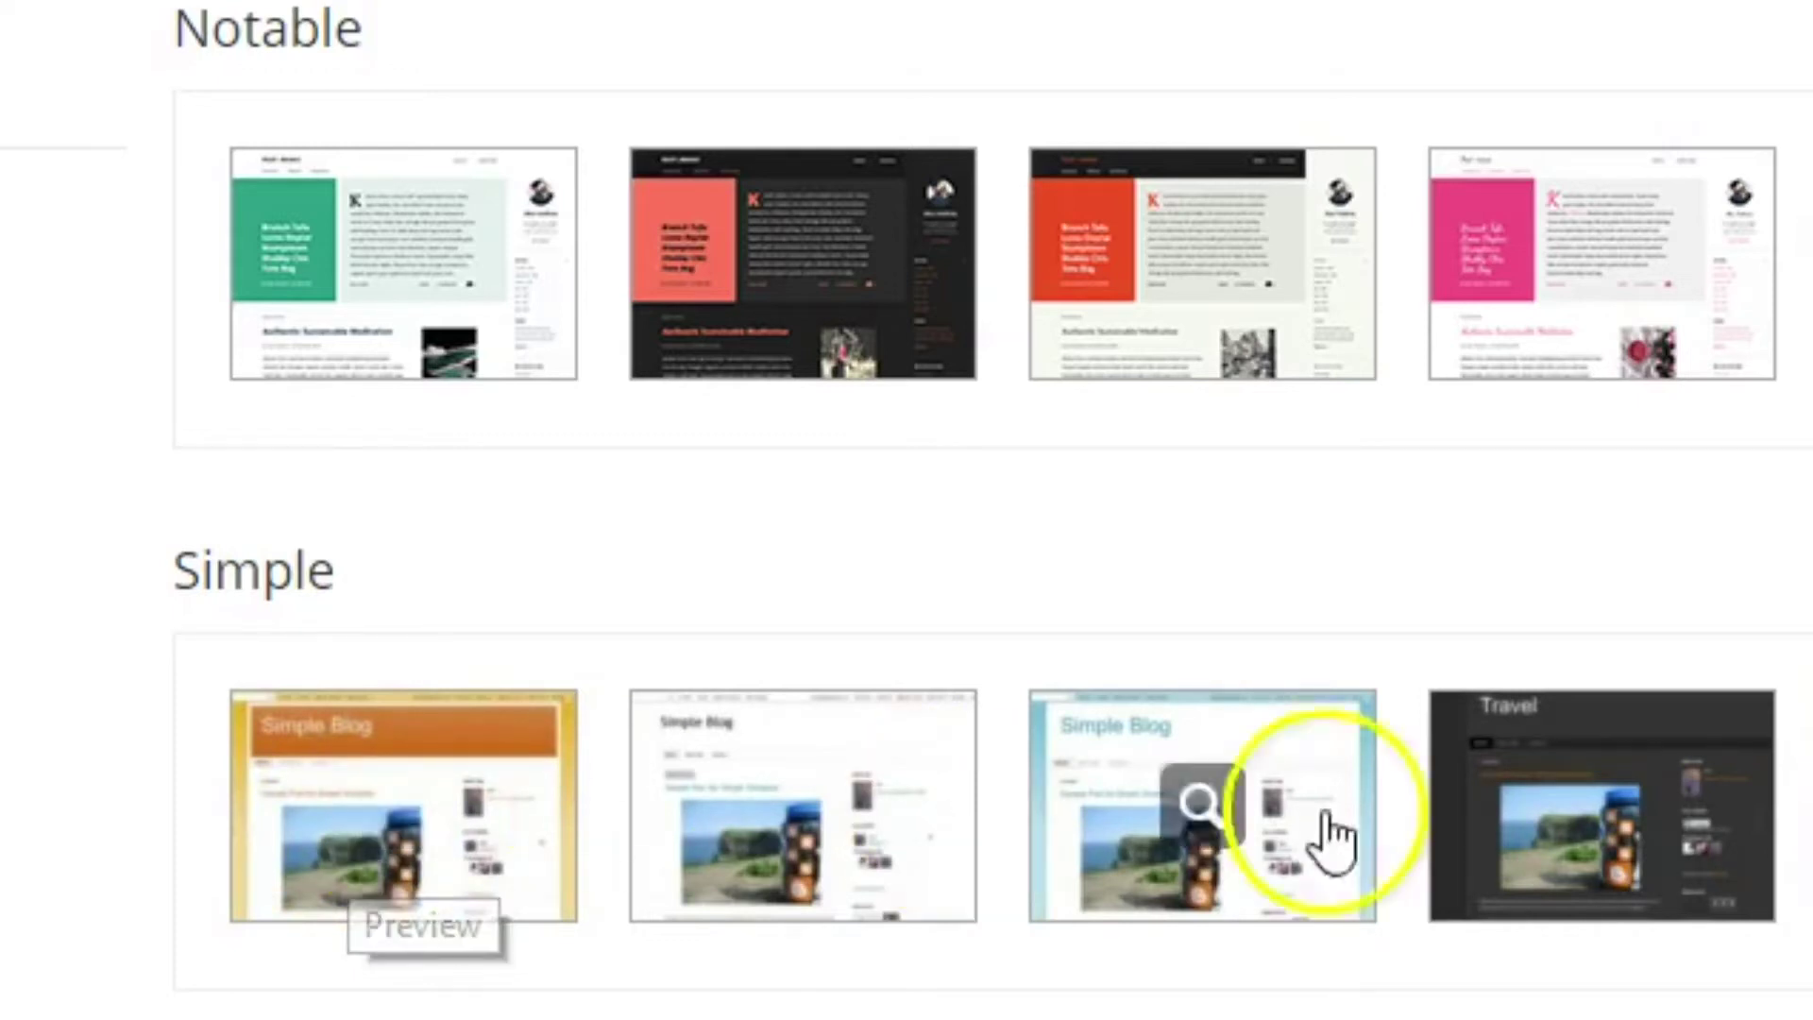
click(404, 808)
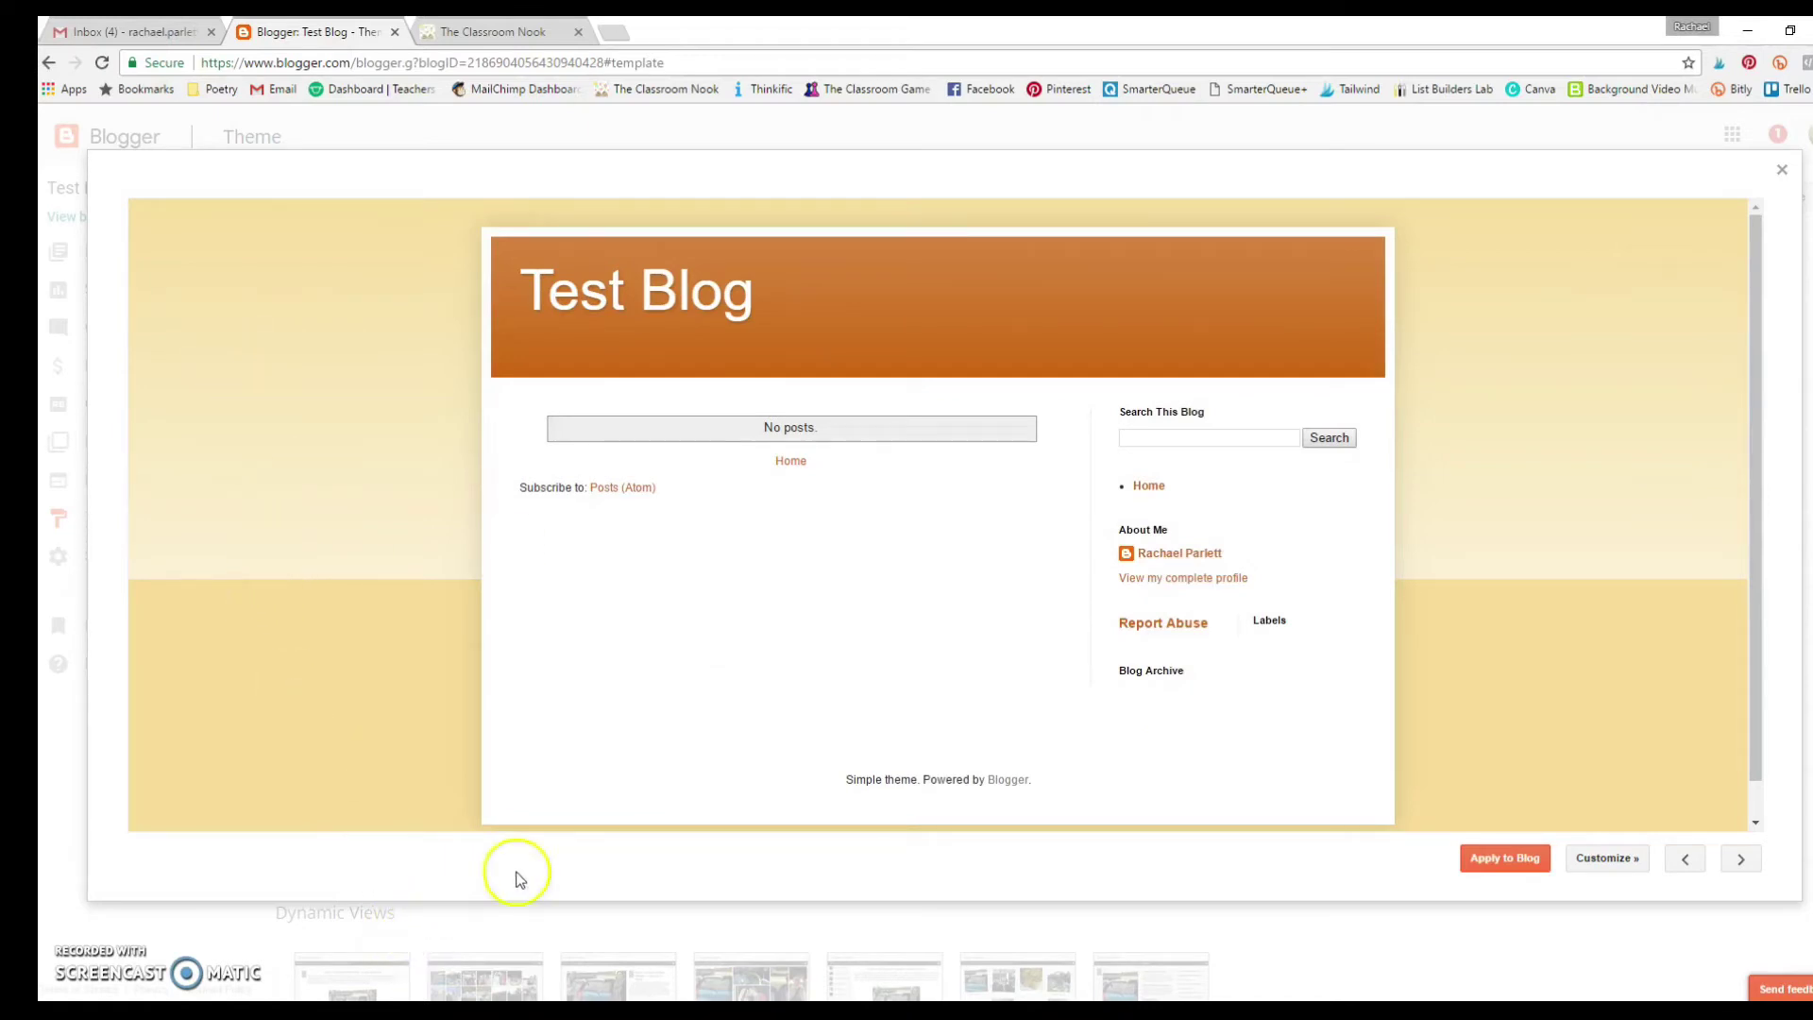
click(1781, 172)
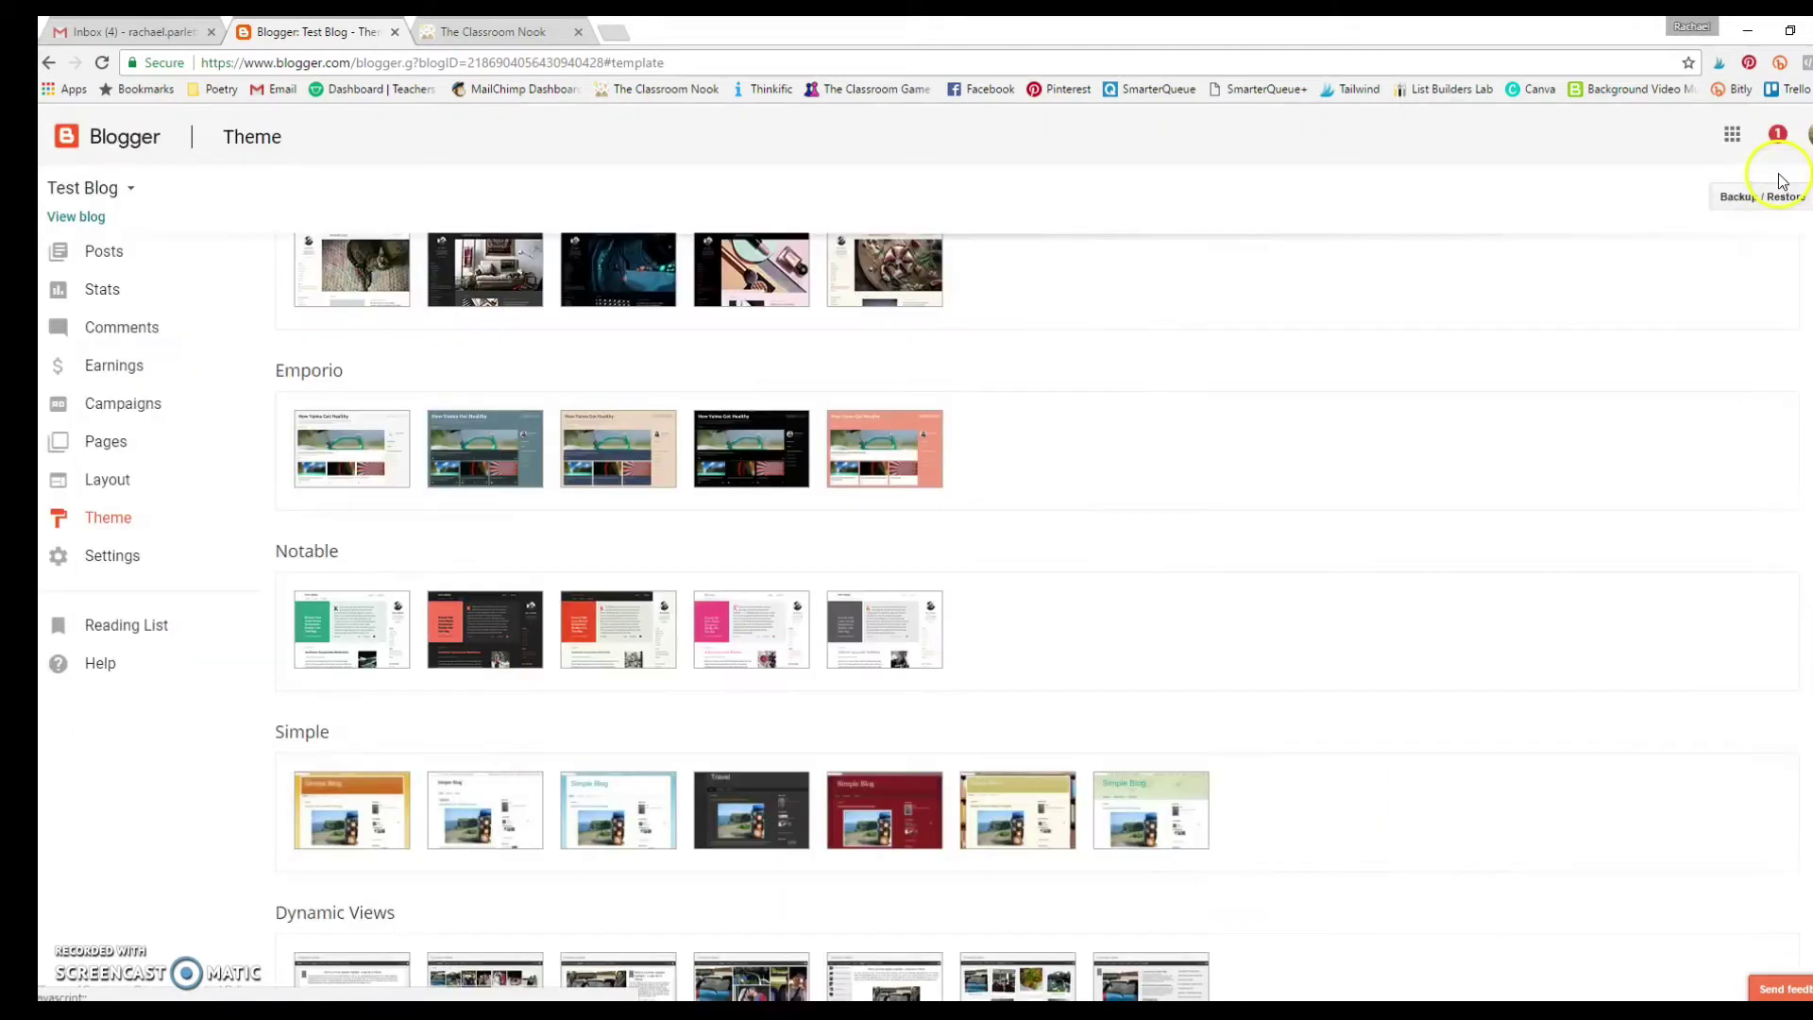
click(1020, 822)
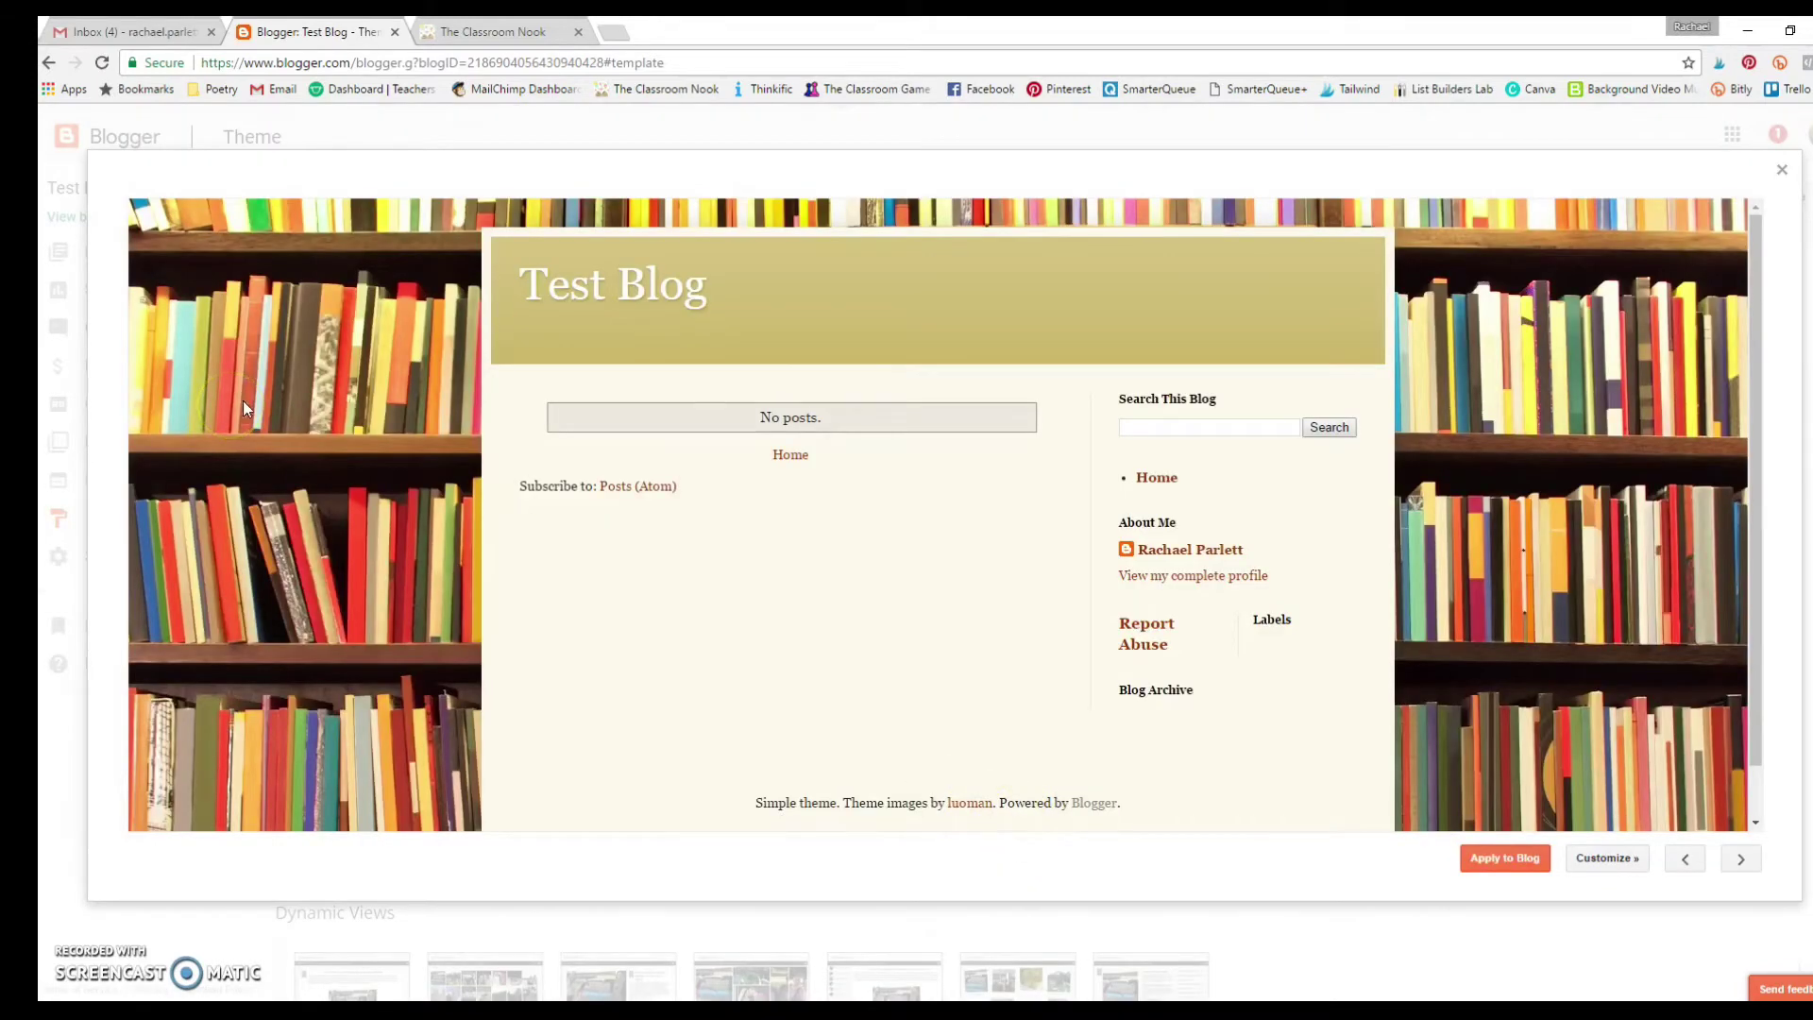
click(1782, 170)
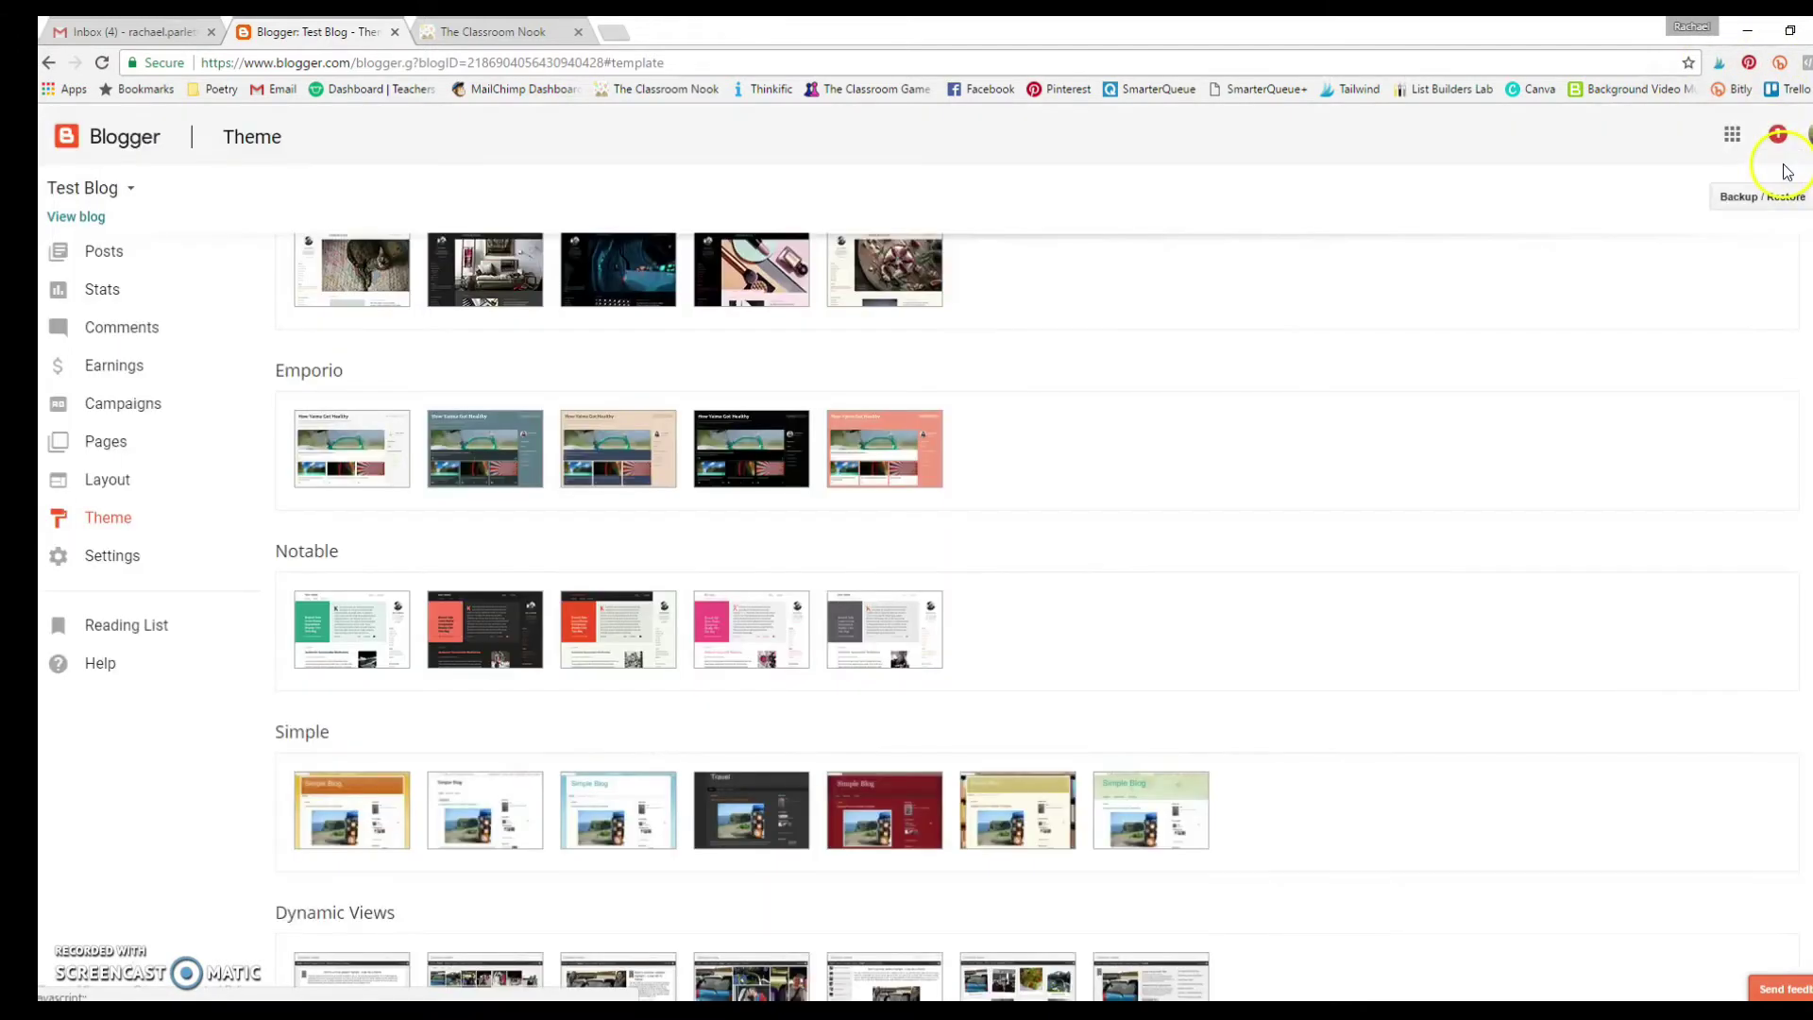
scroll(945, 472, down, 2)
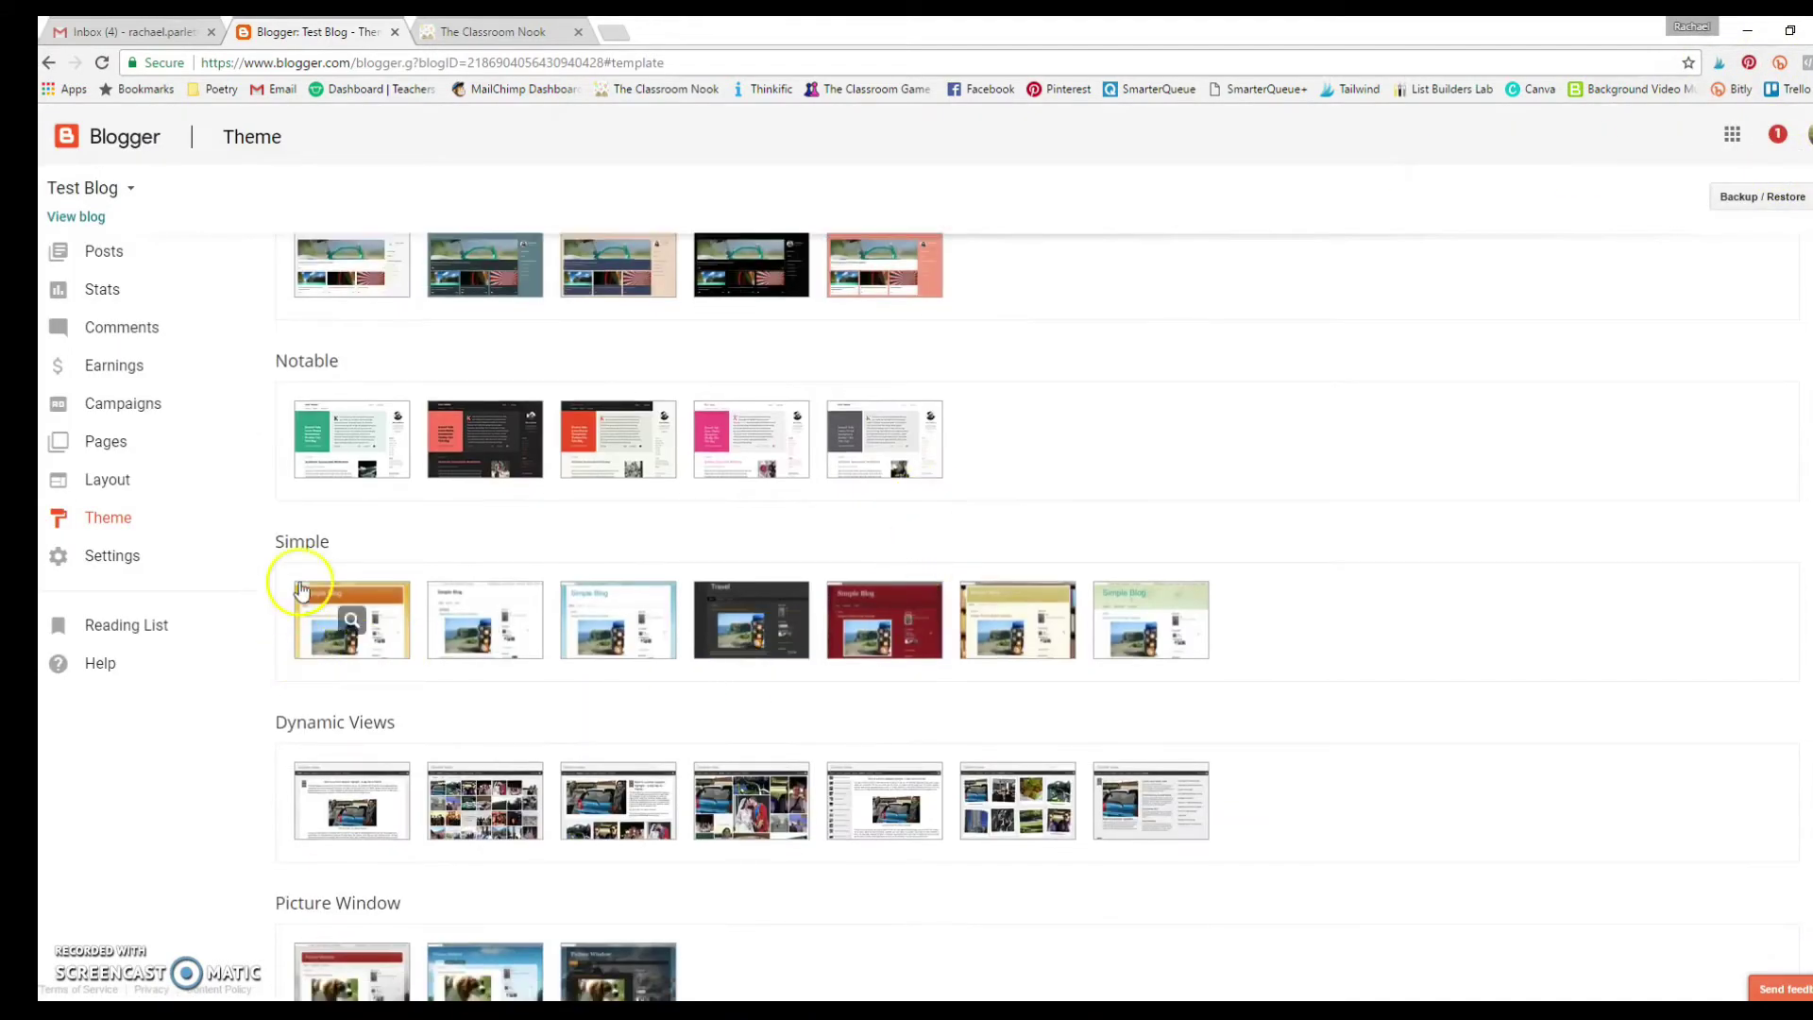
mouse_move(883, 635)
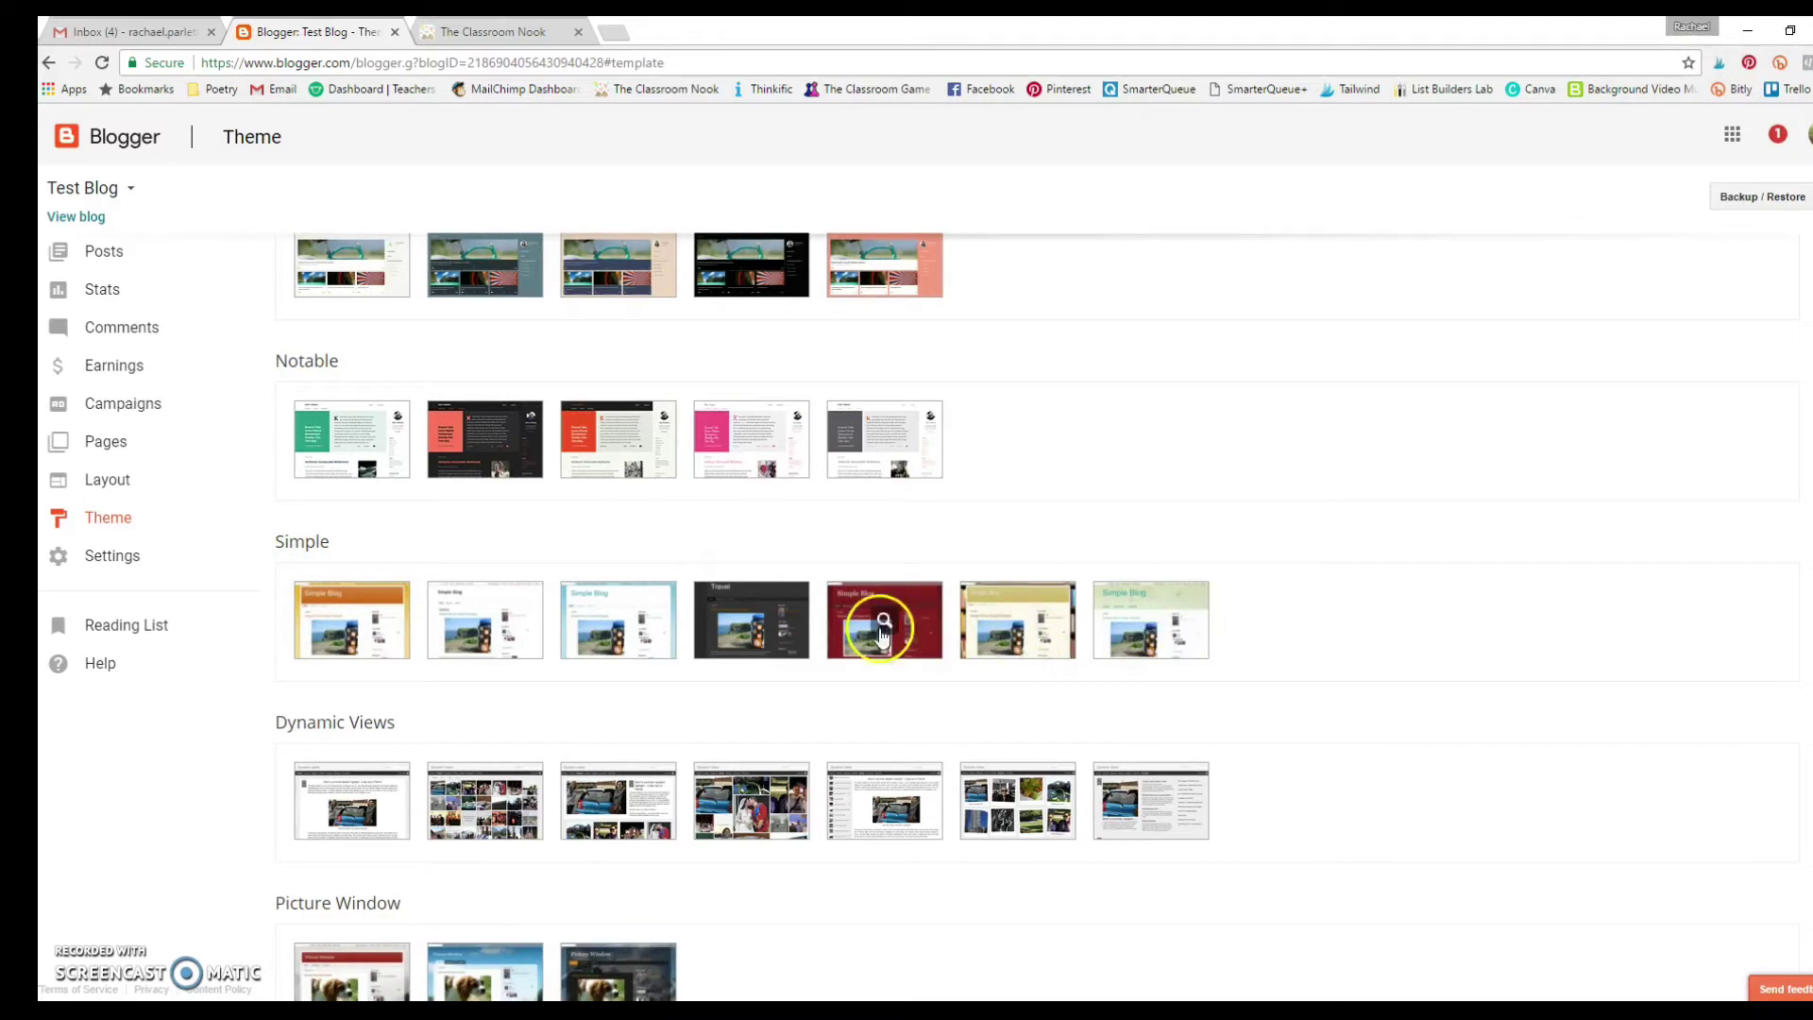
mouse_move(456, 642)
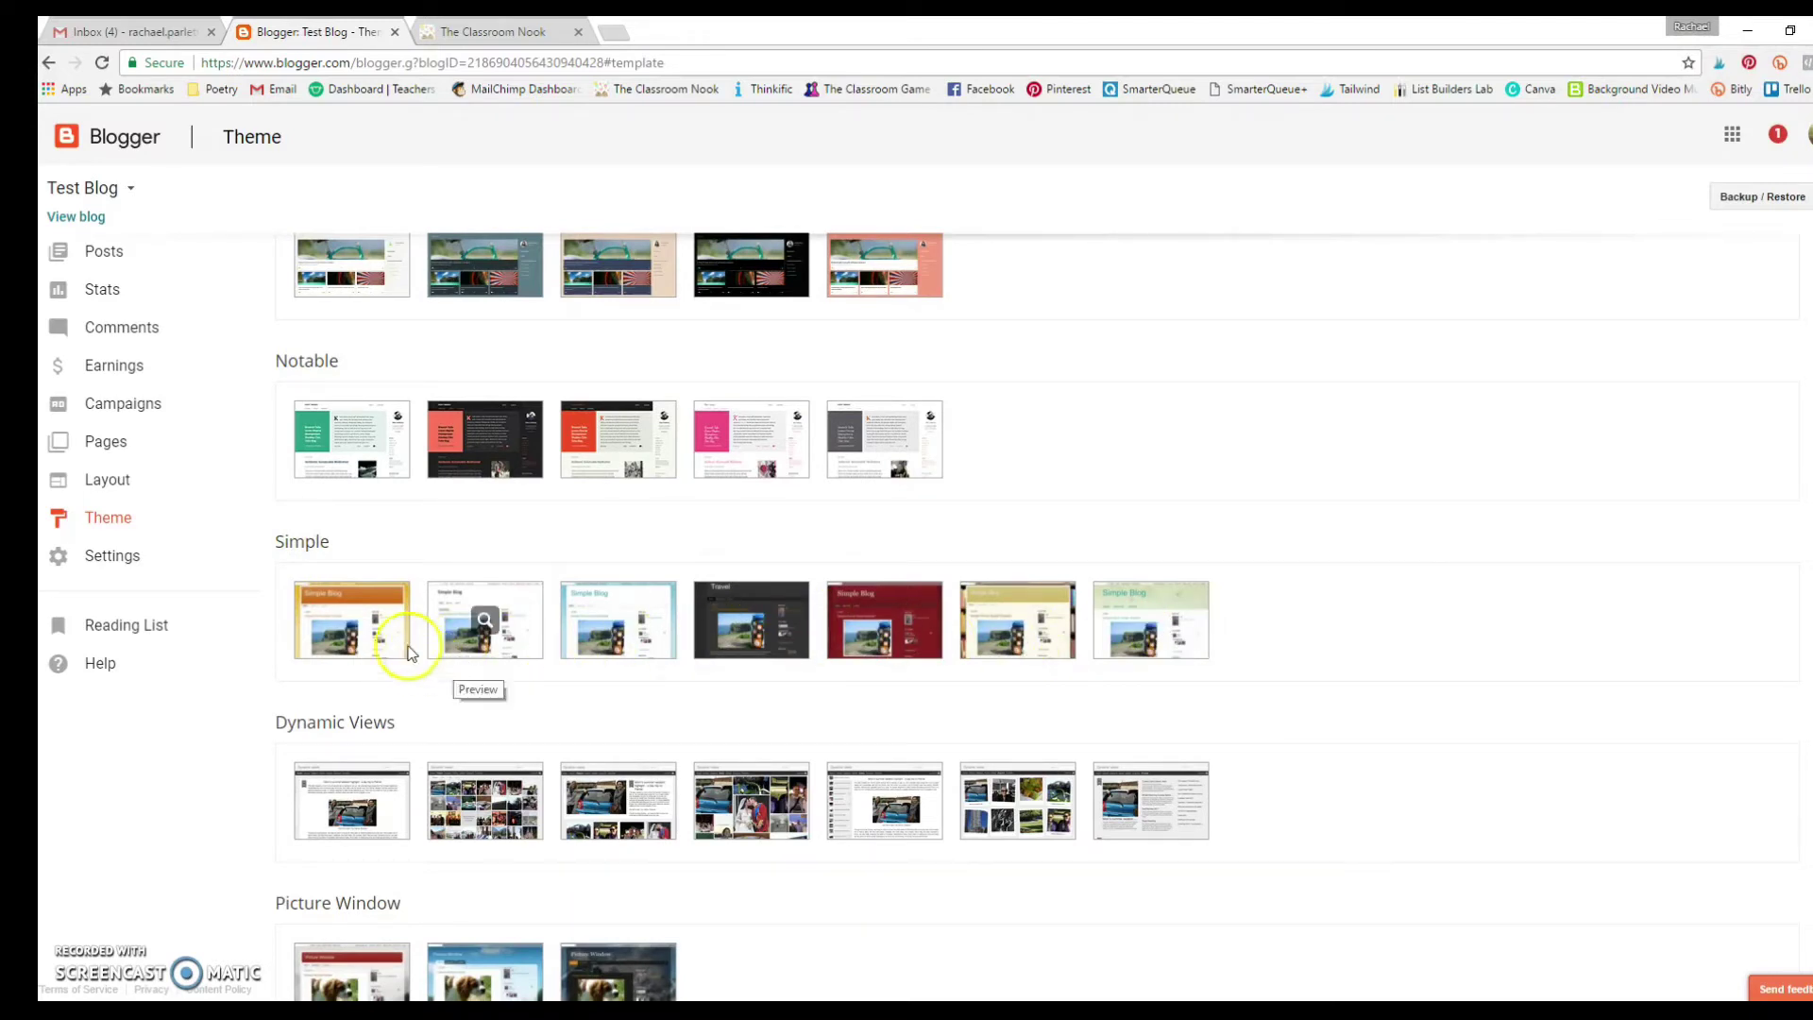
Step: Open the blog's basic settings and look over the publishing, HTTPS and permissions sections
click(92, 578)
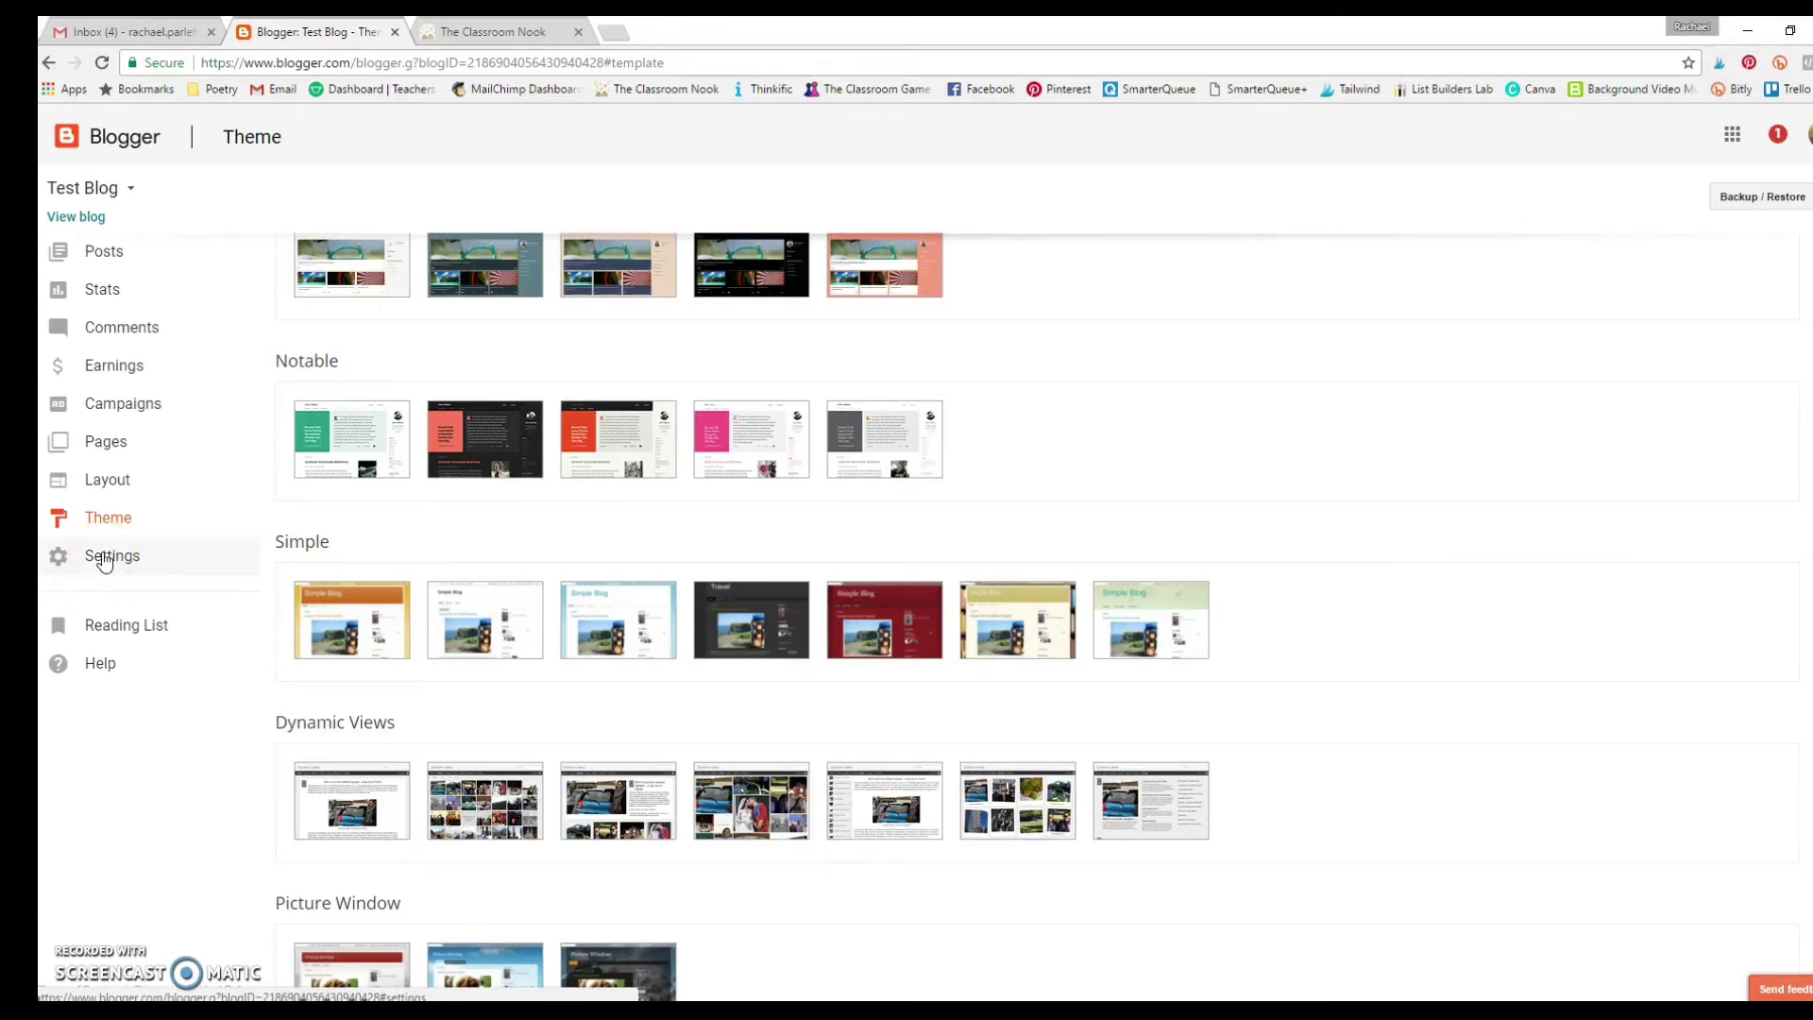
click(104, 559)
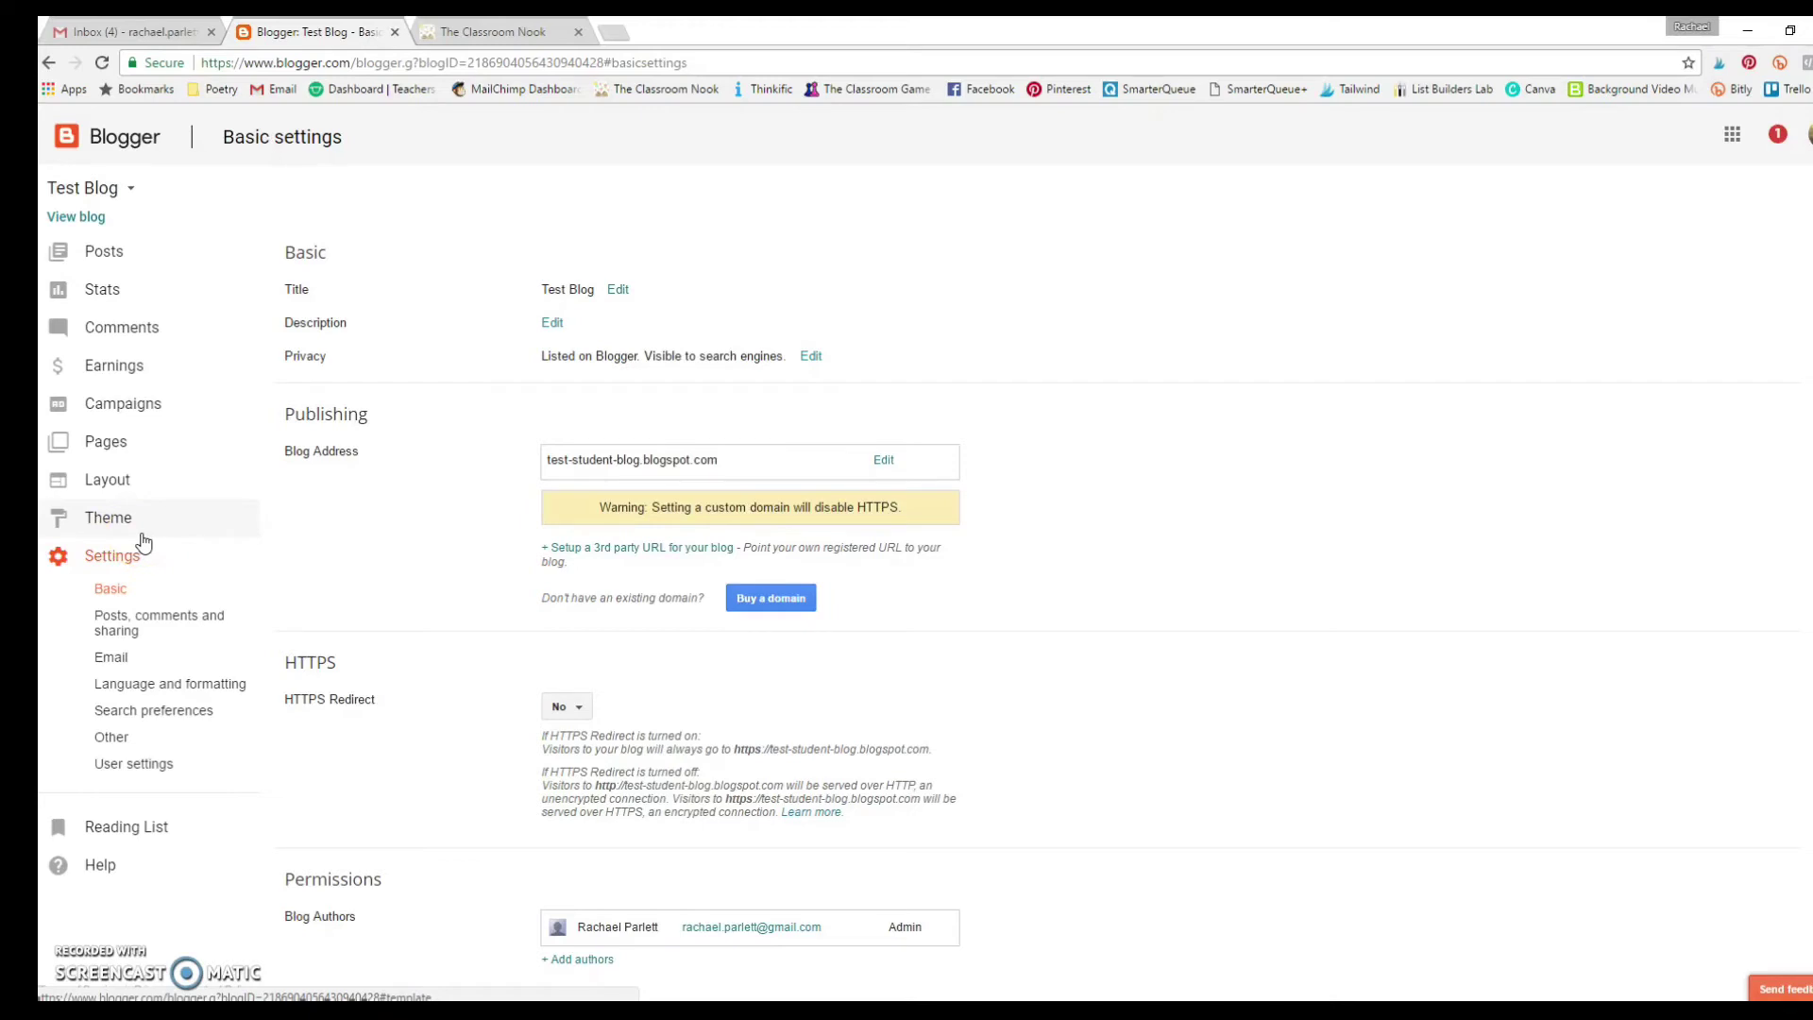
click(135, 558)
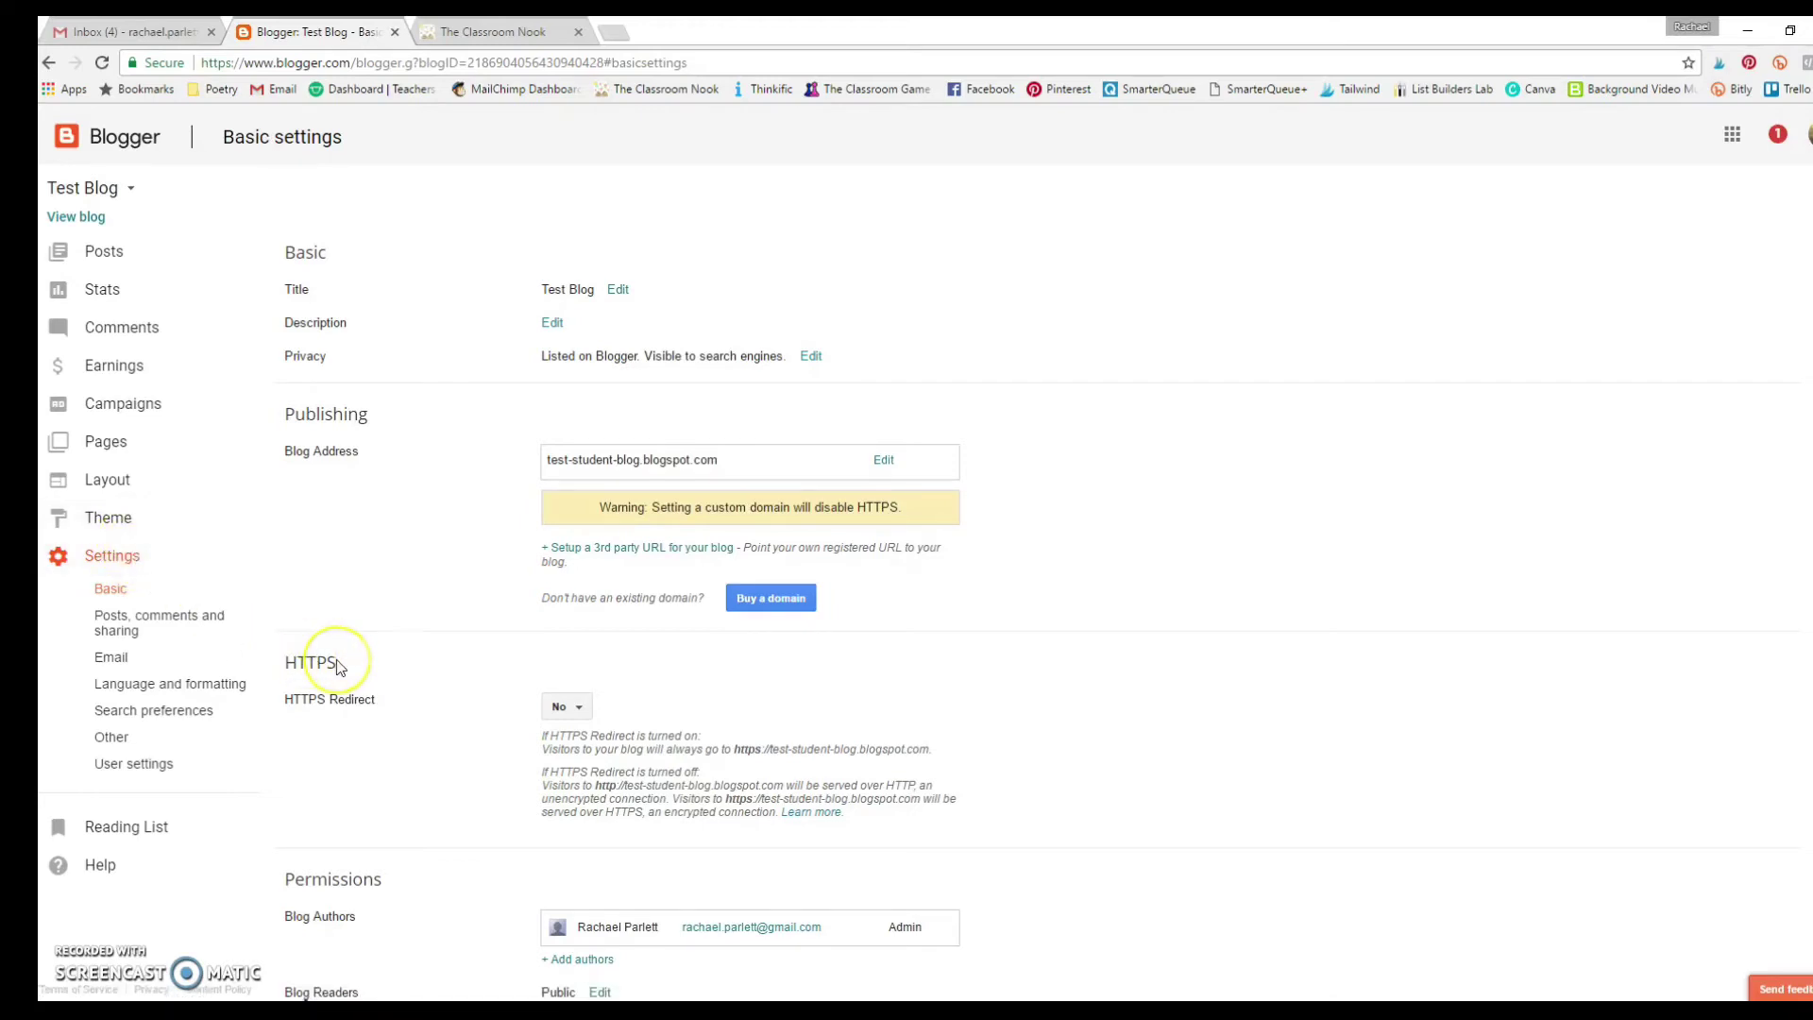
click(121, 593)
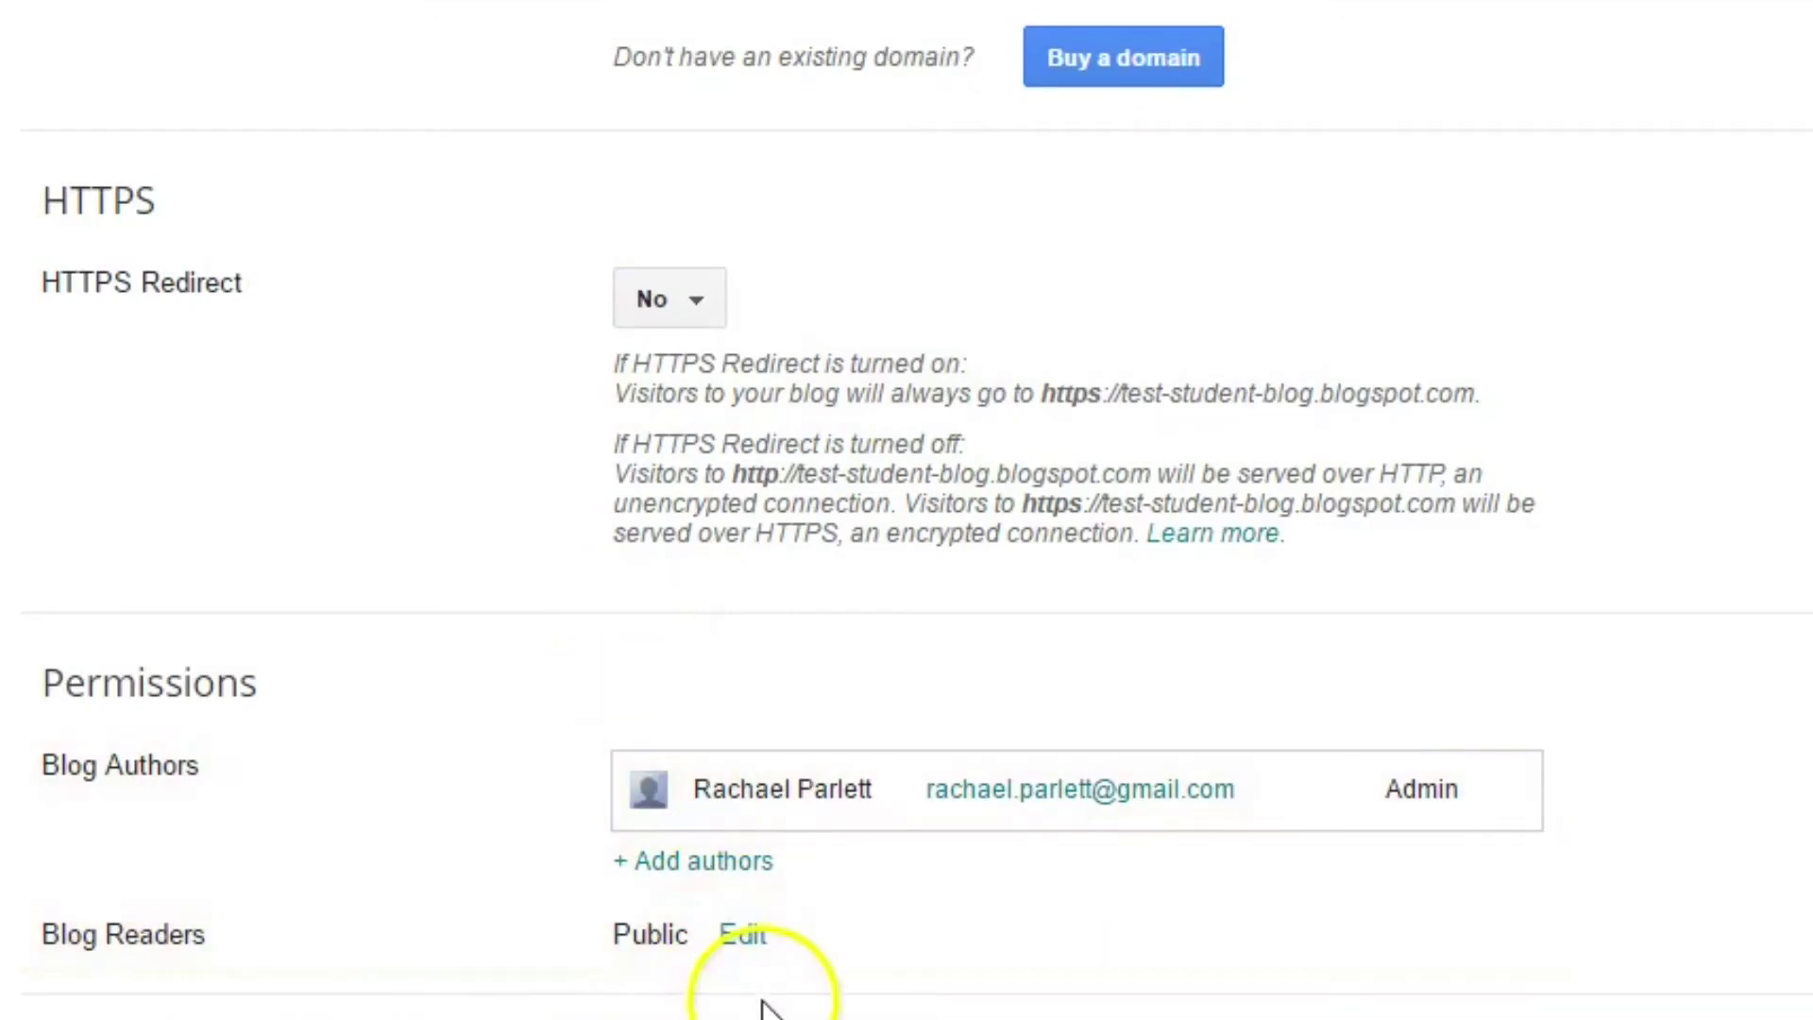
Step: Try restricting Blog Readers to "Private - Only blog authors" after opening the add-readers field, and cancel the permission change
click(744, 937)
scroll(1226, 858, down, 4)
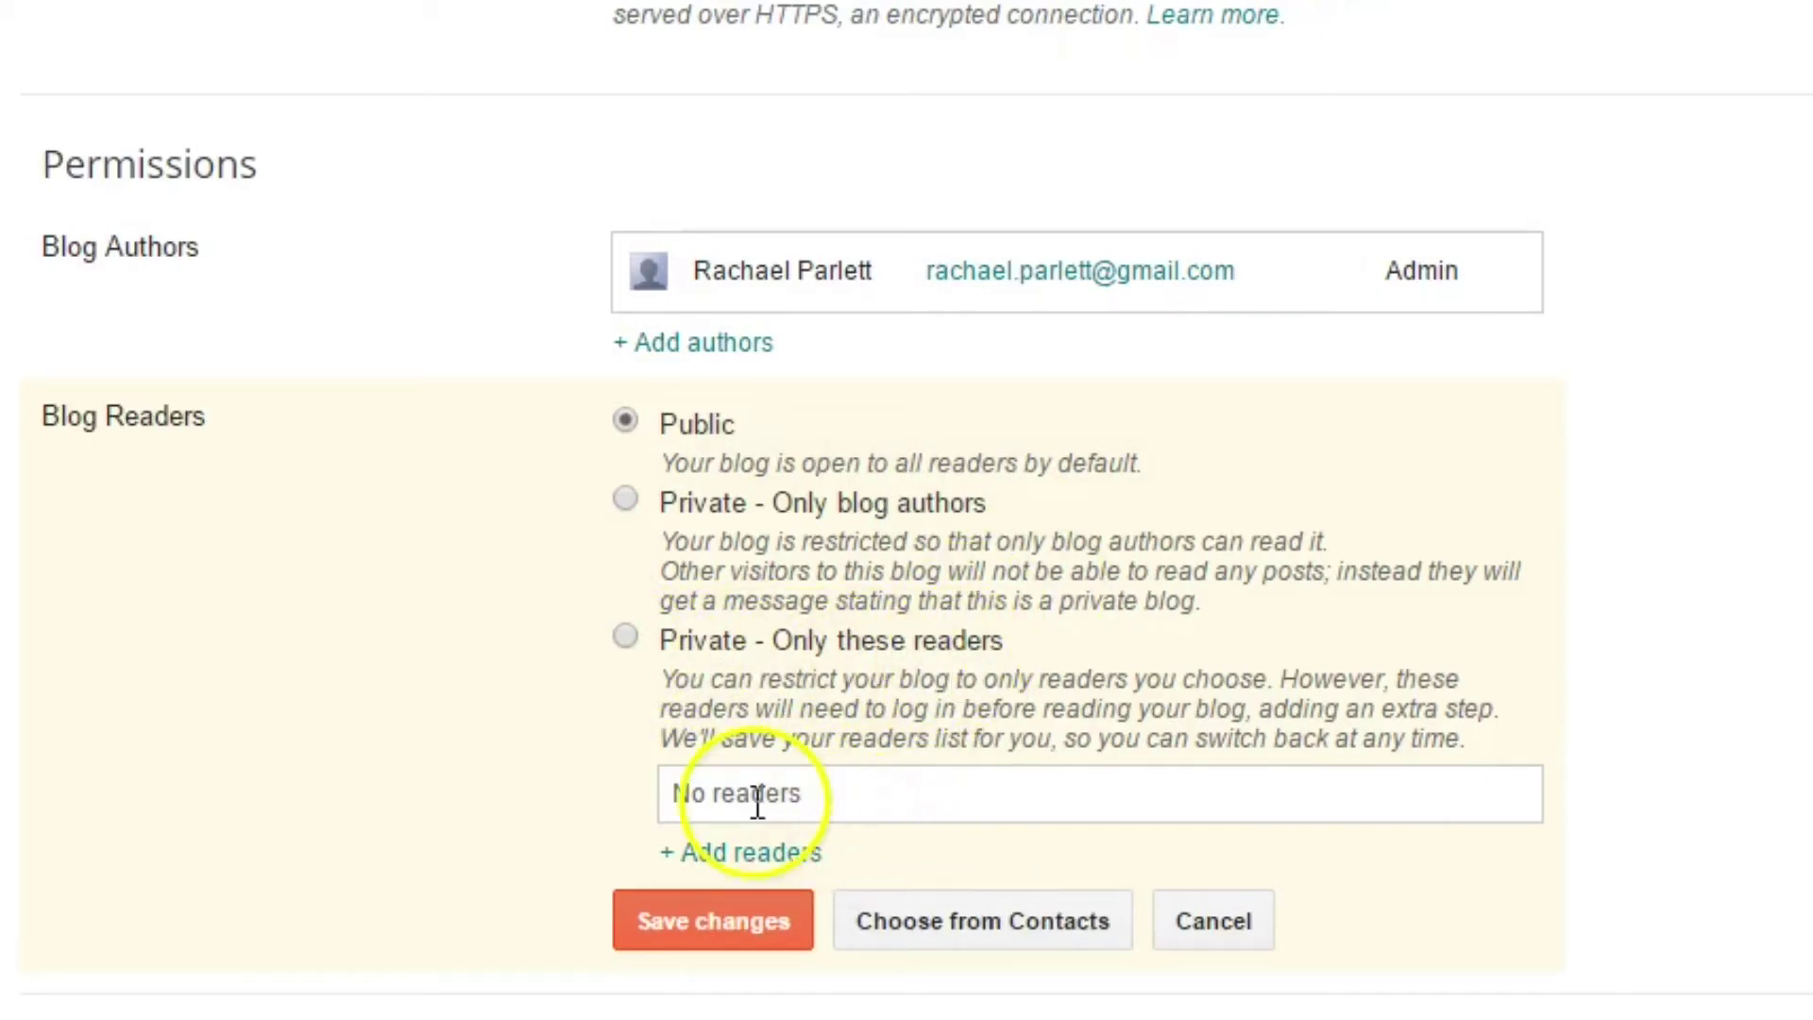
click(755, 861)
scroll(959, 842, down, 3)
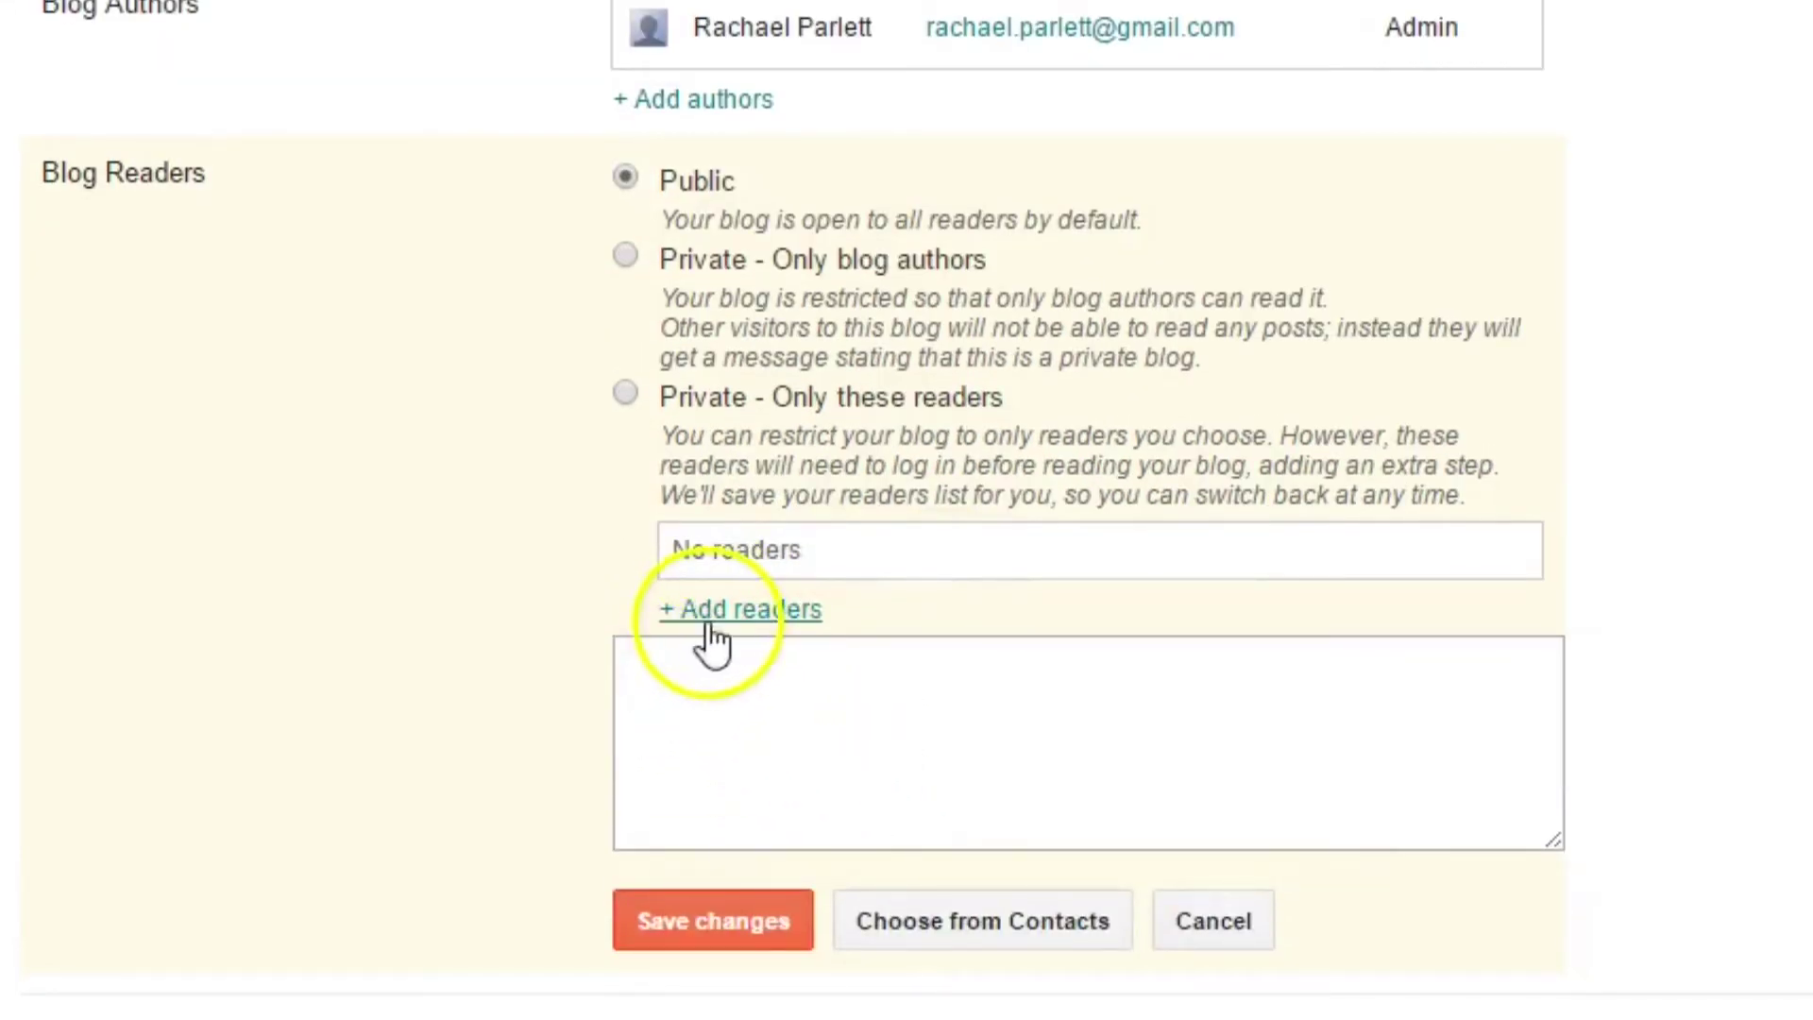
click(1413, 829)
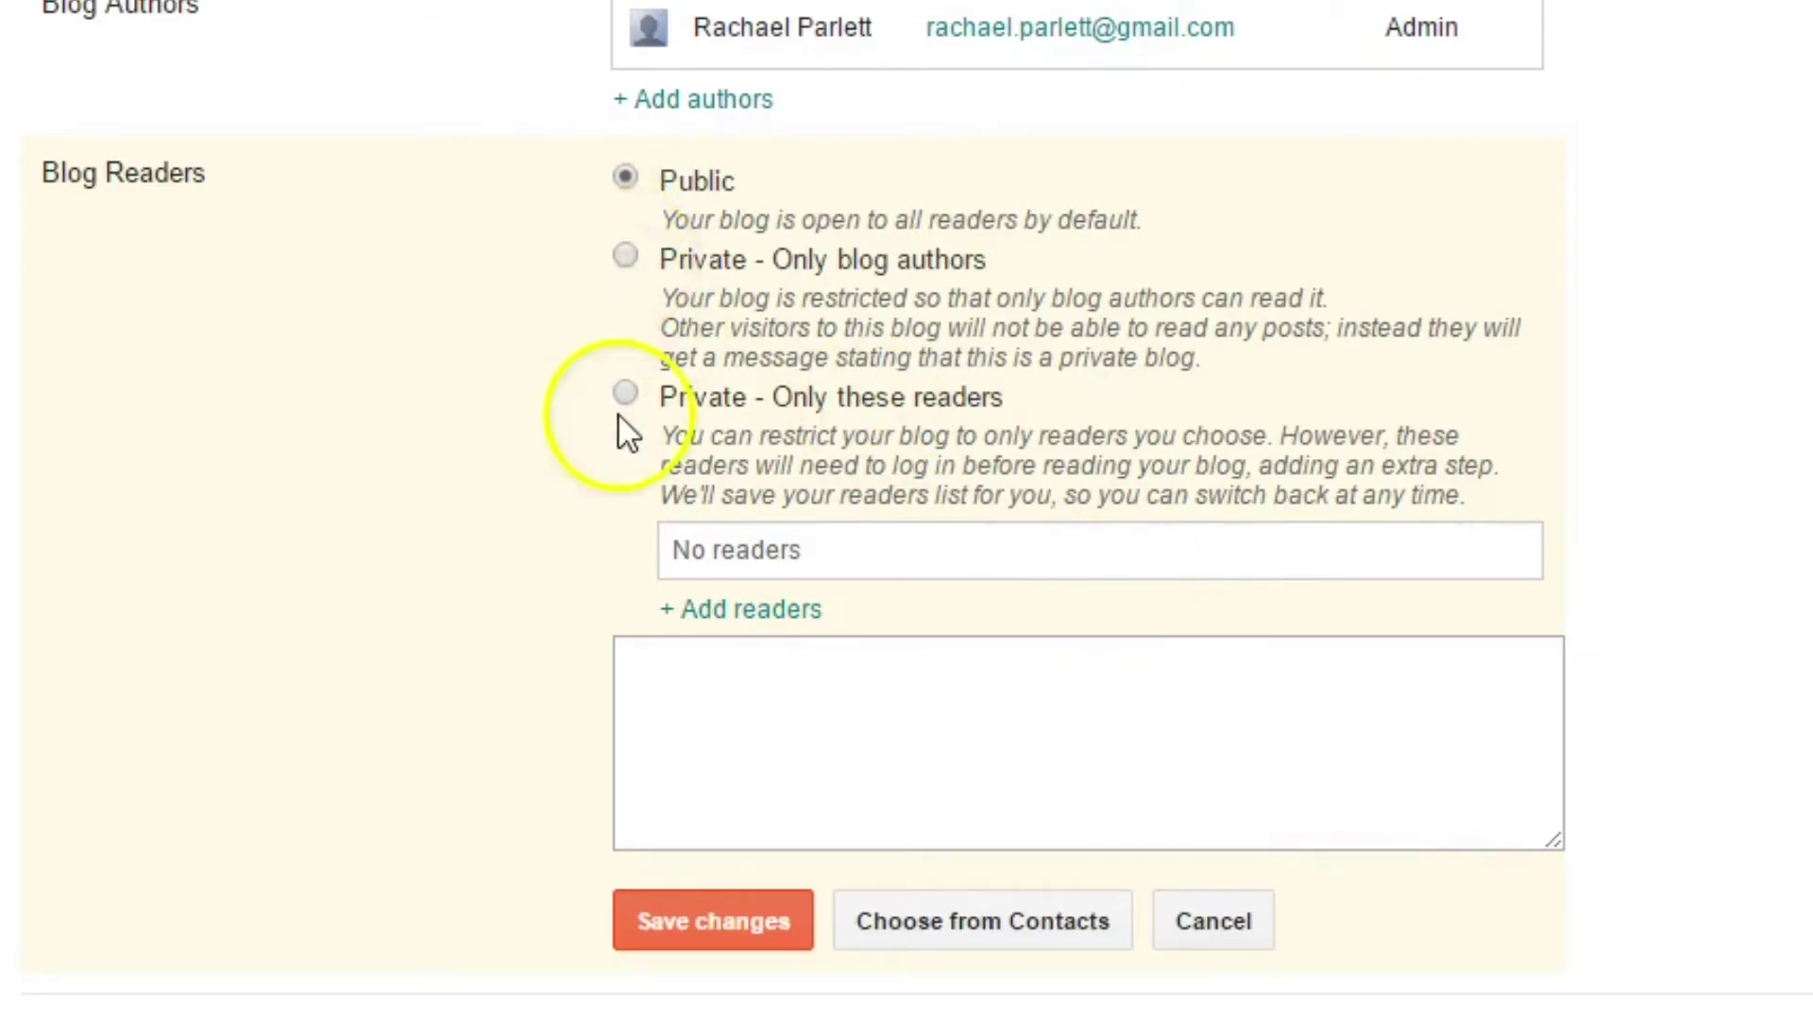
click(621, 253)
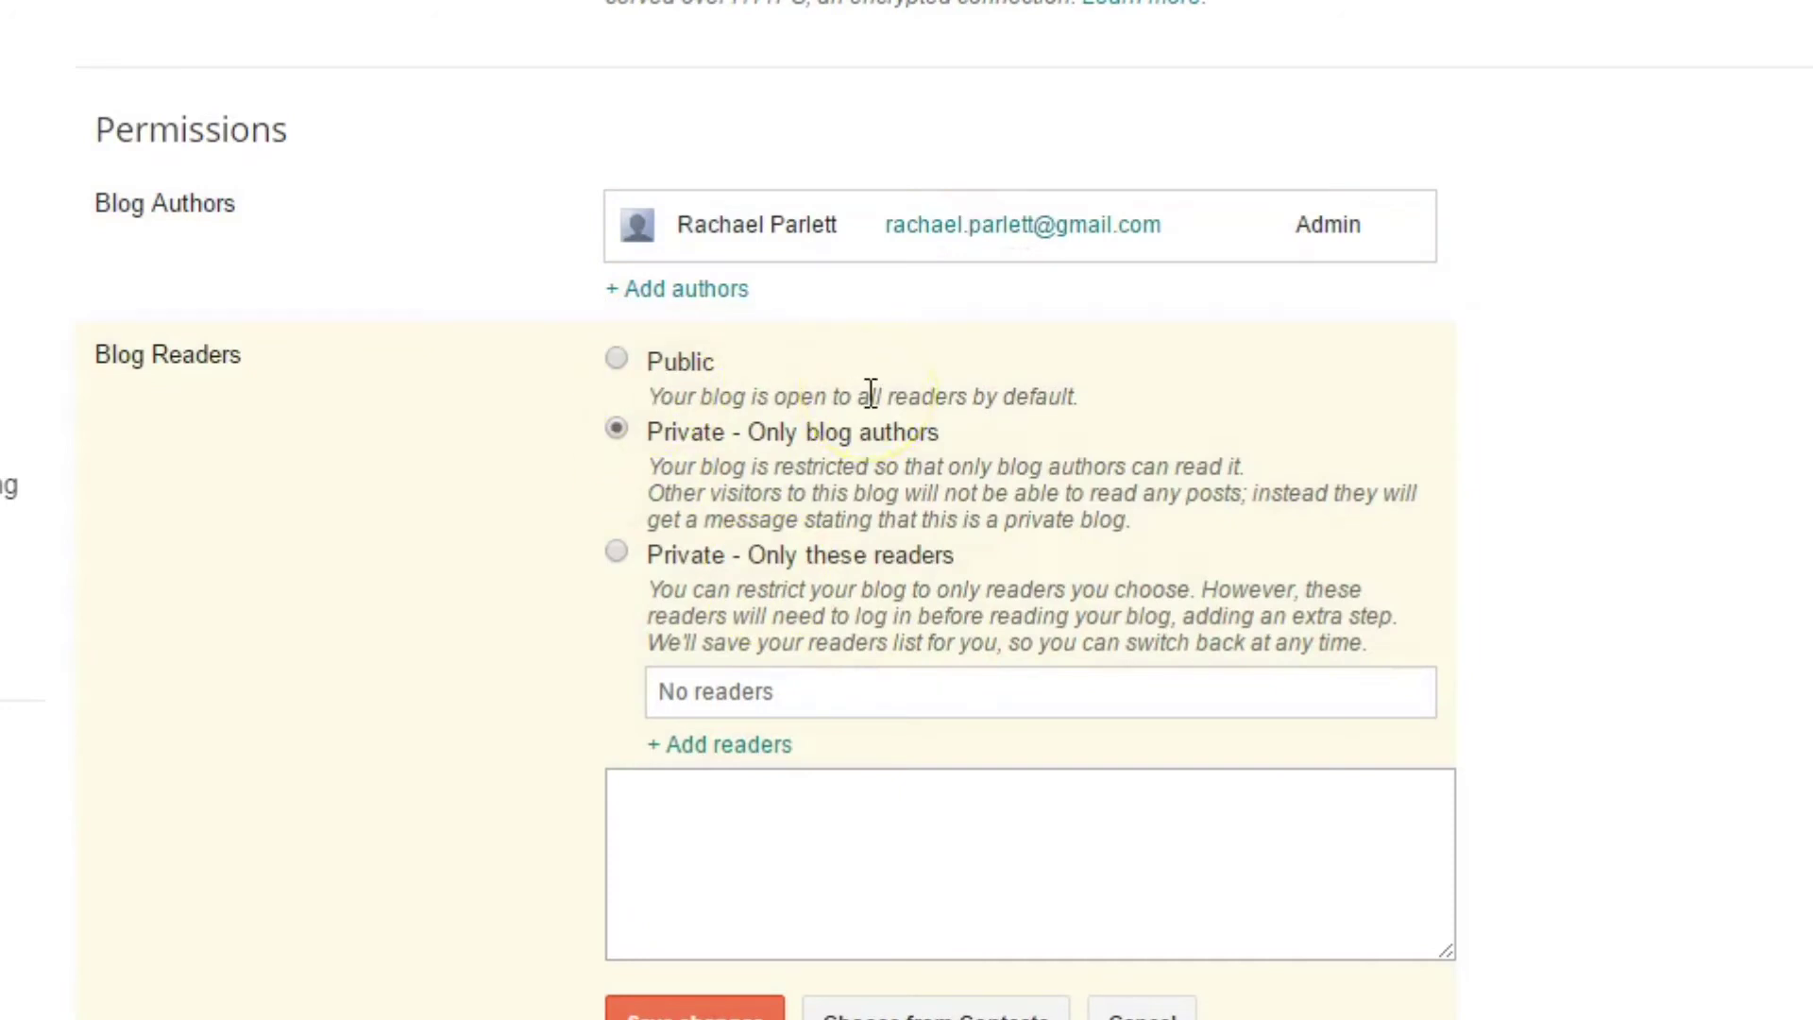
click(814, 455)
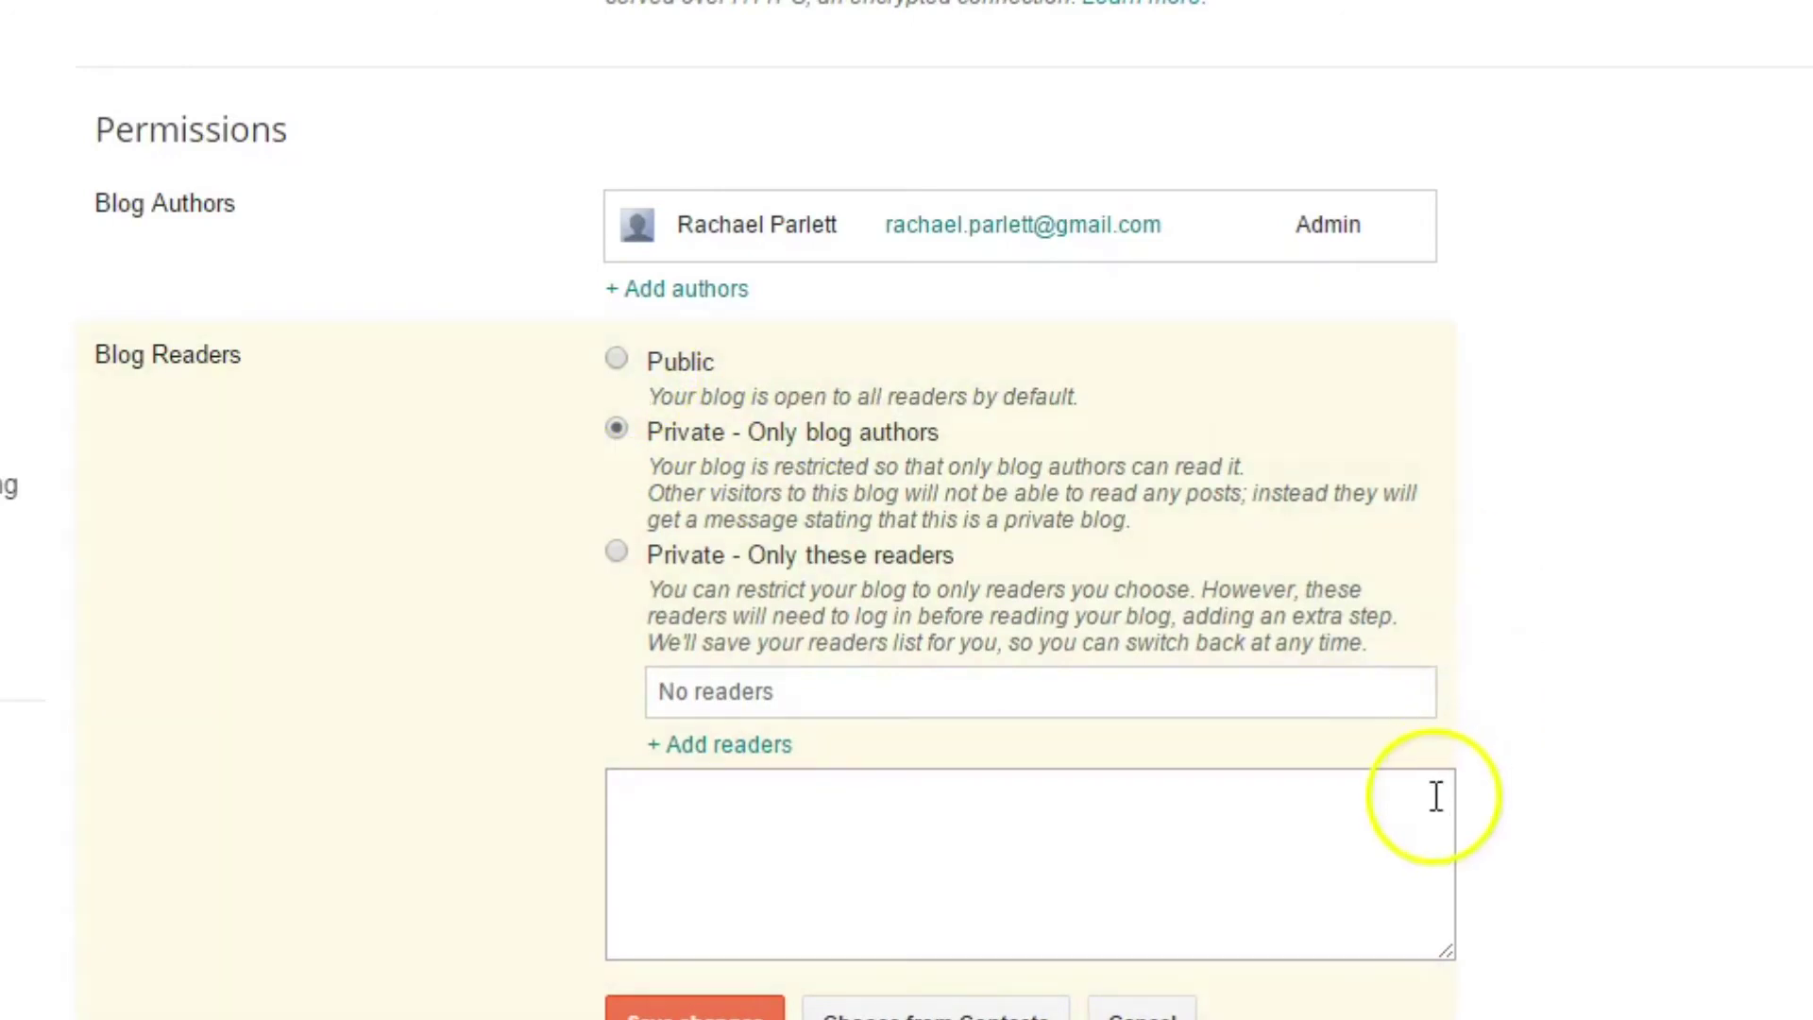
click(1147, 1009)
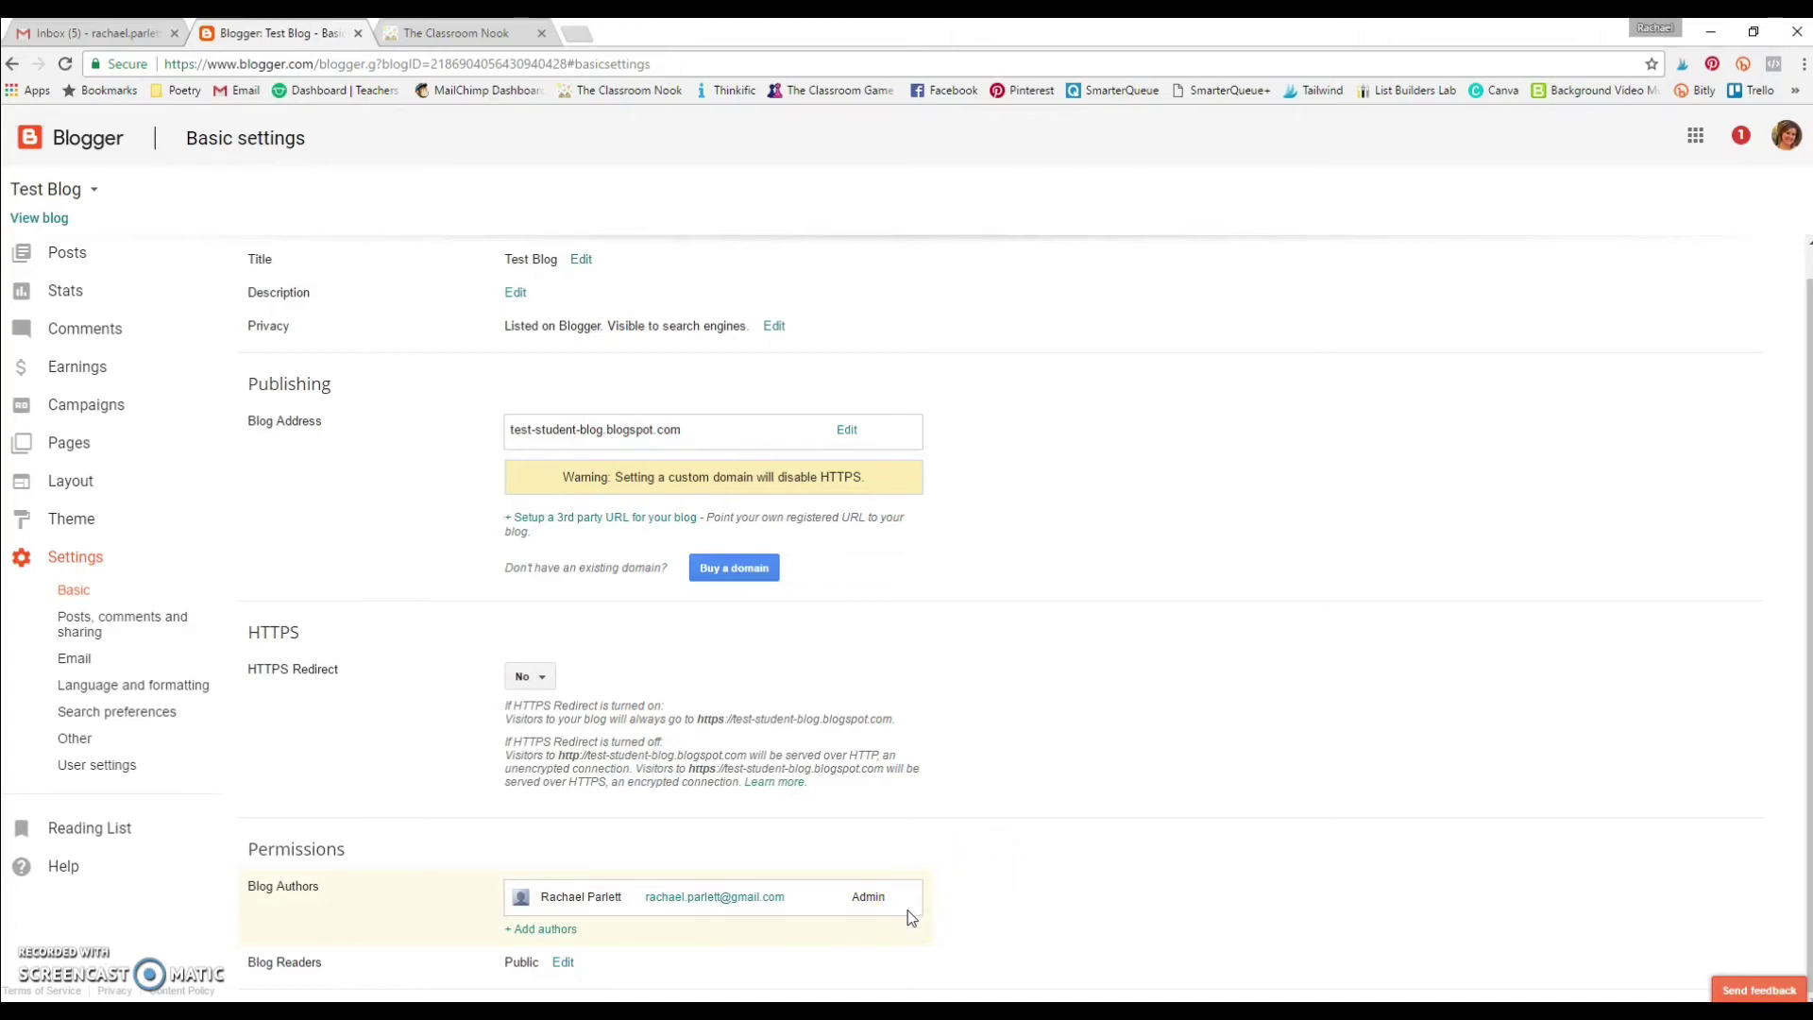
click(858, 910)
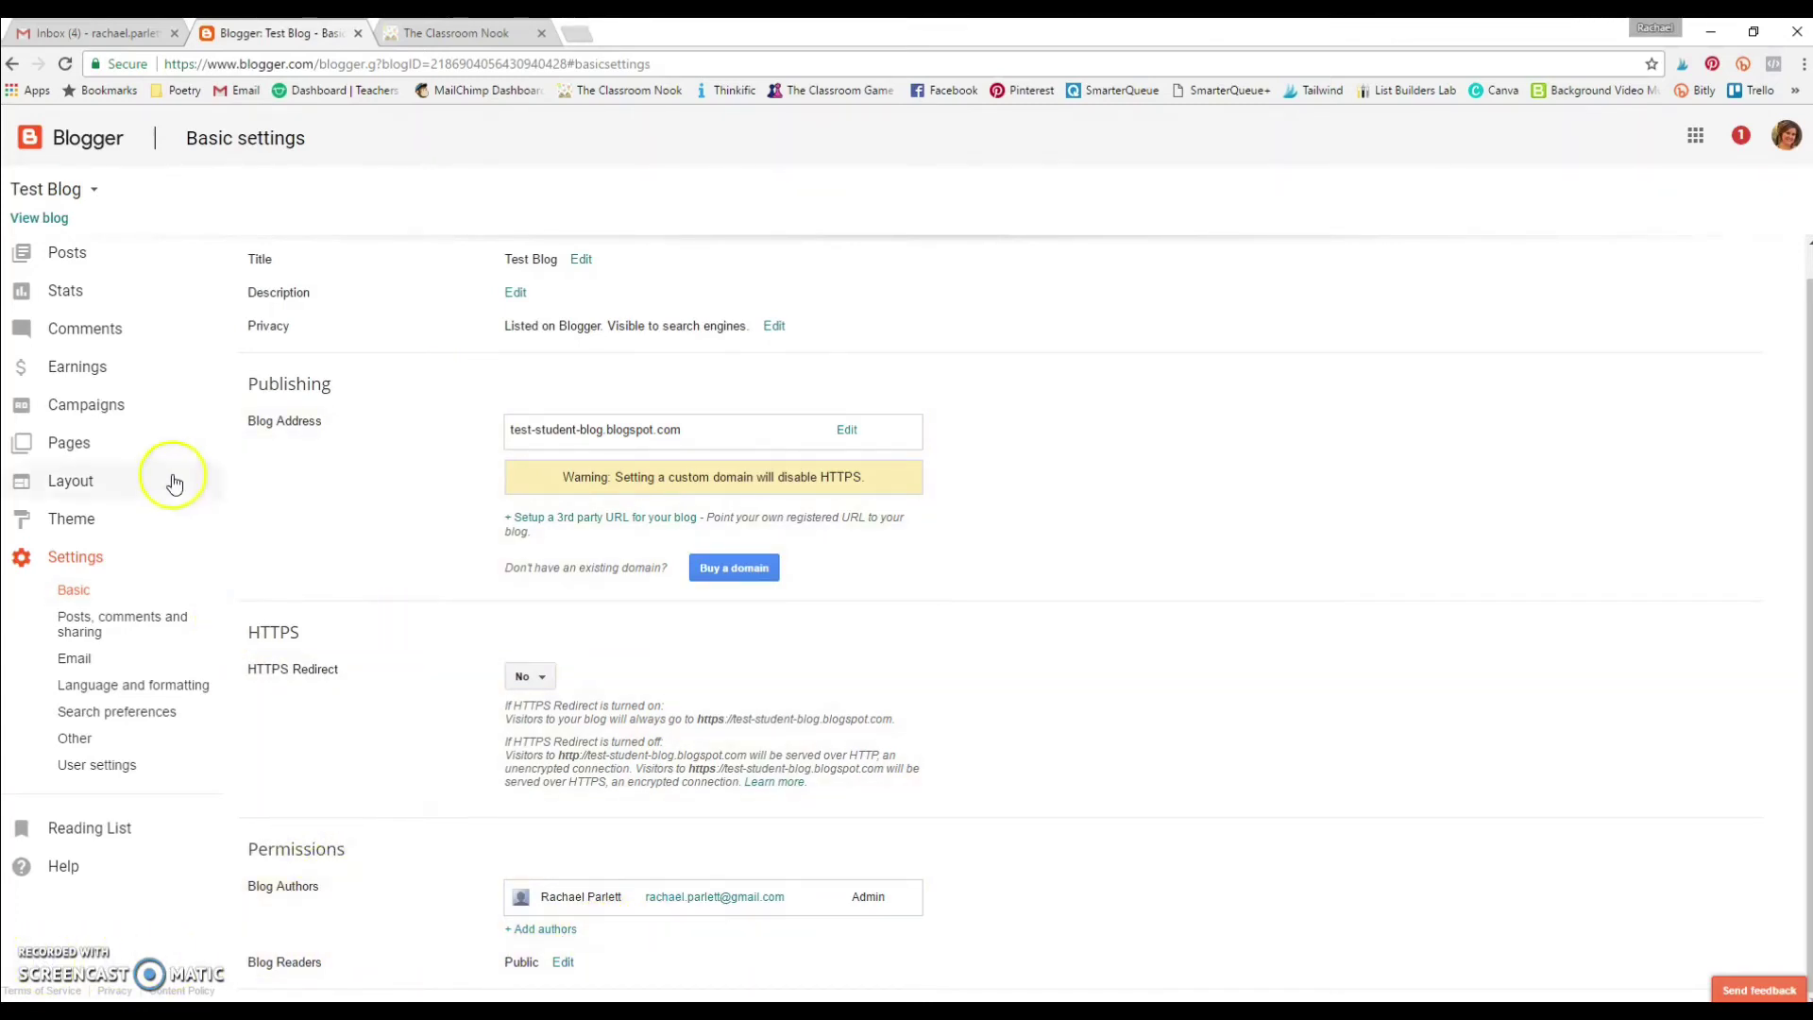
Step: Create a new post in the blog and title it "Test Blog Post #1"
click(83, 259)
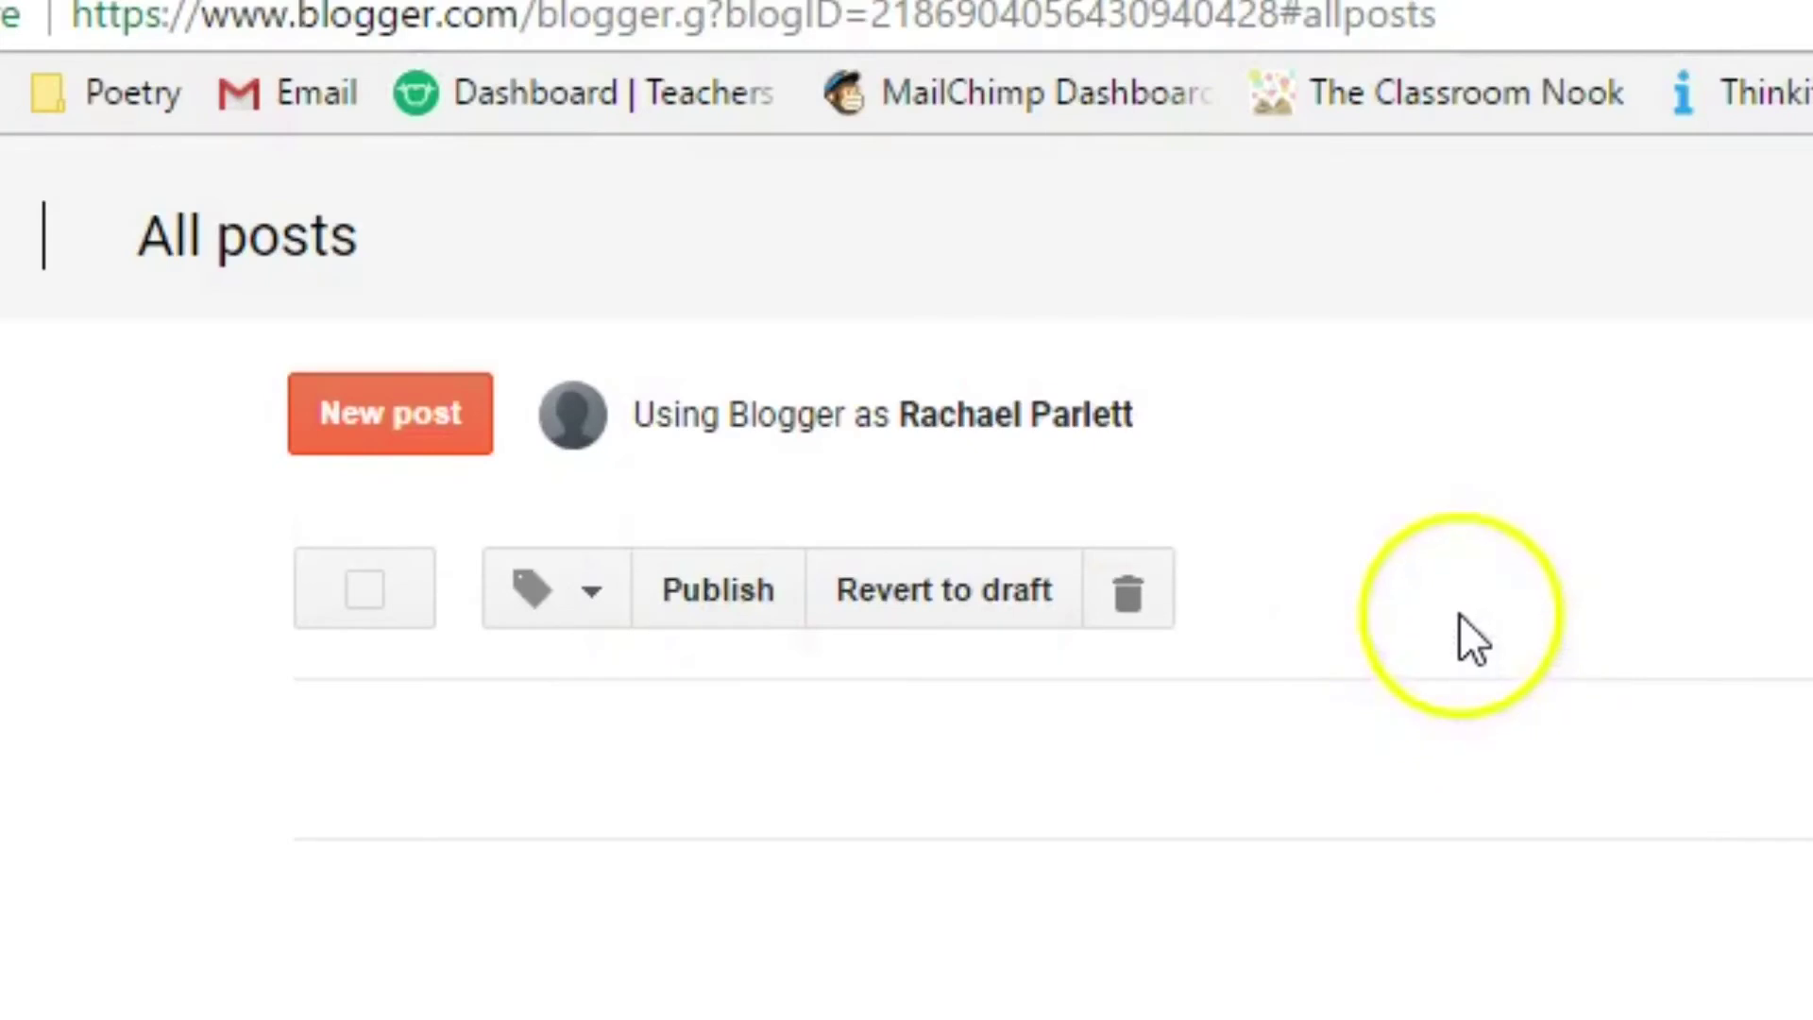
click(333, 423)
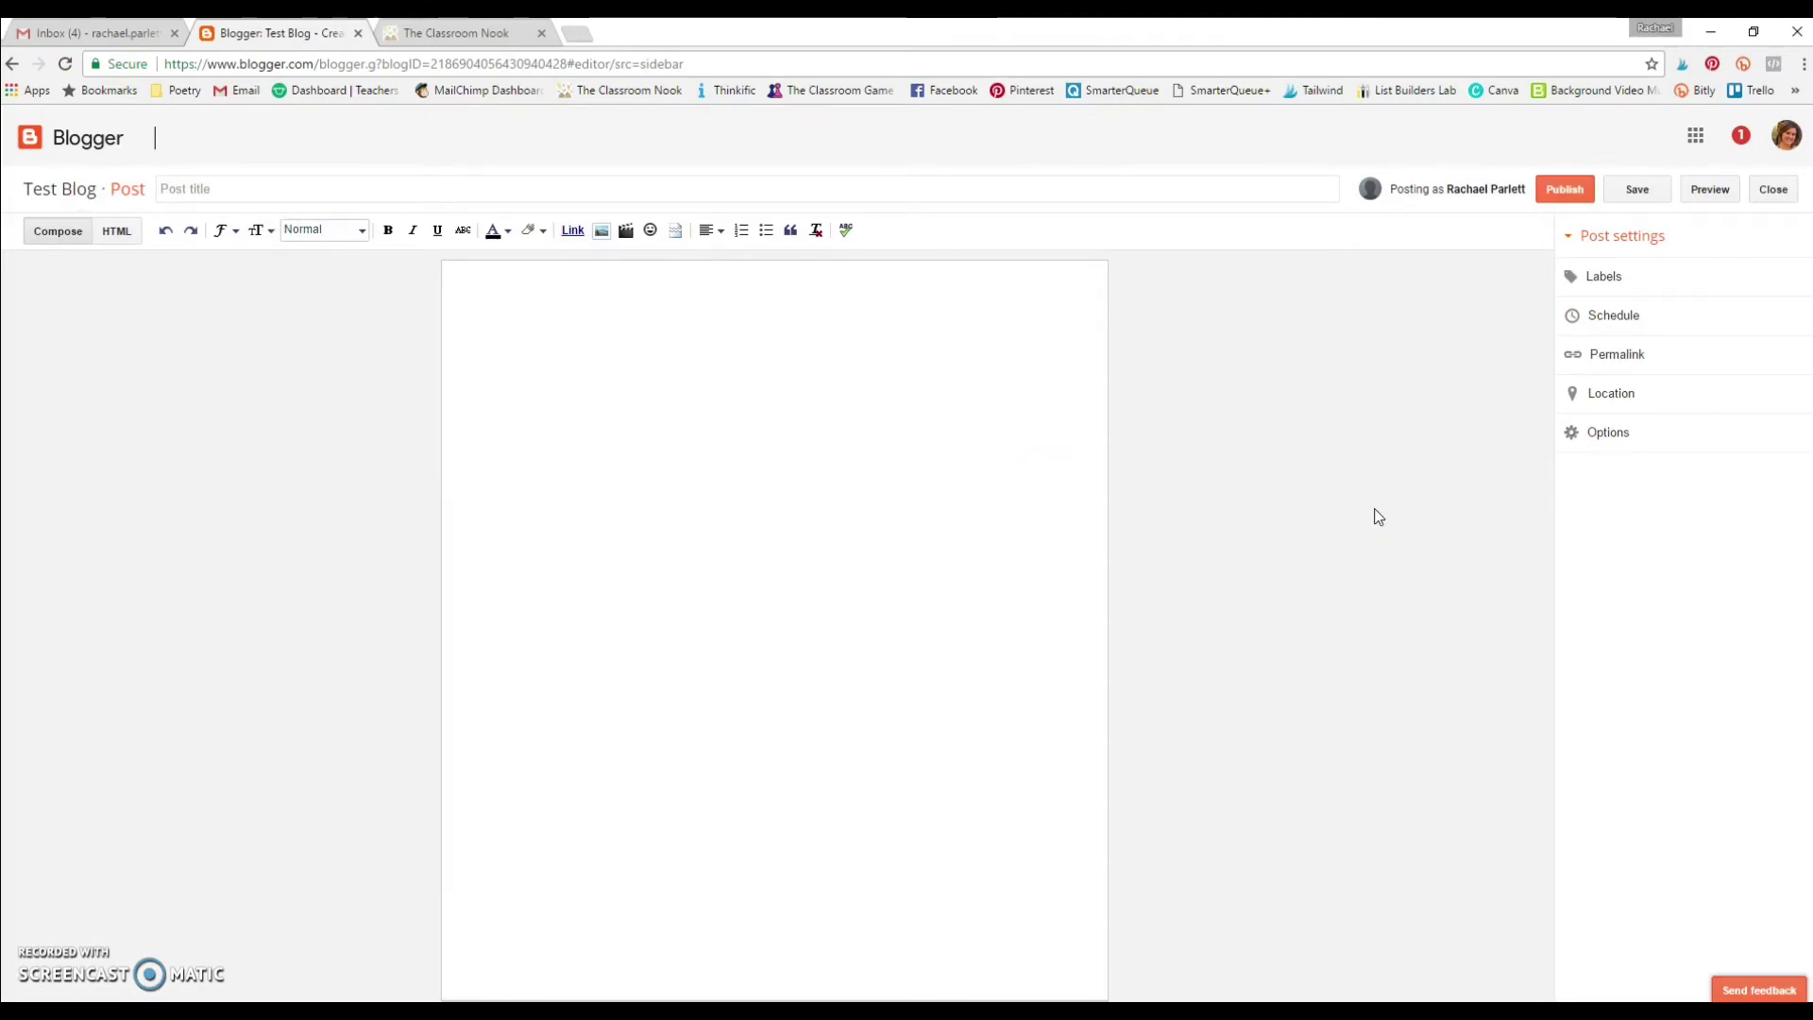
click(265, 186)
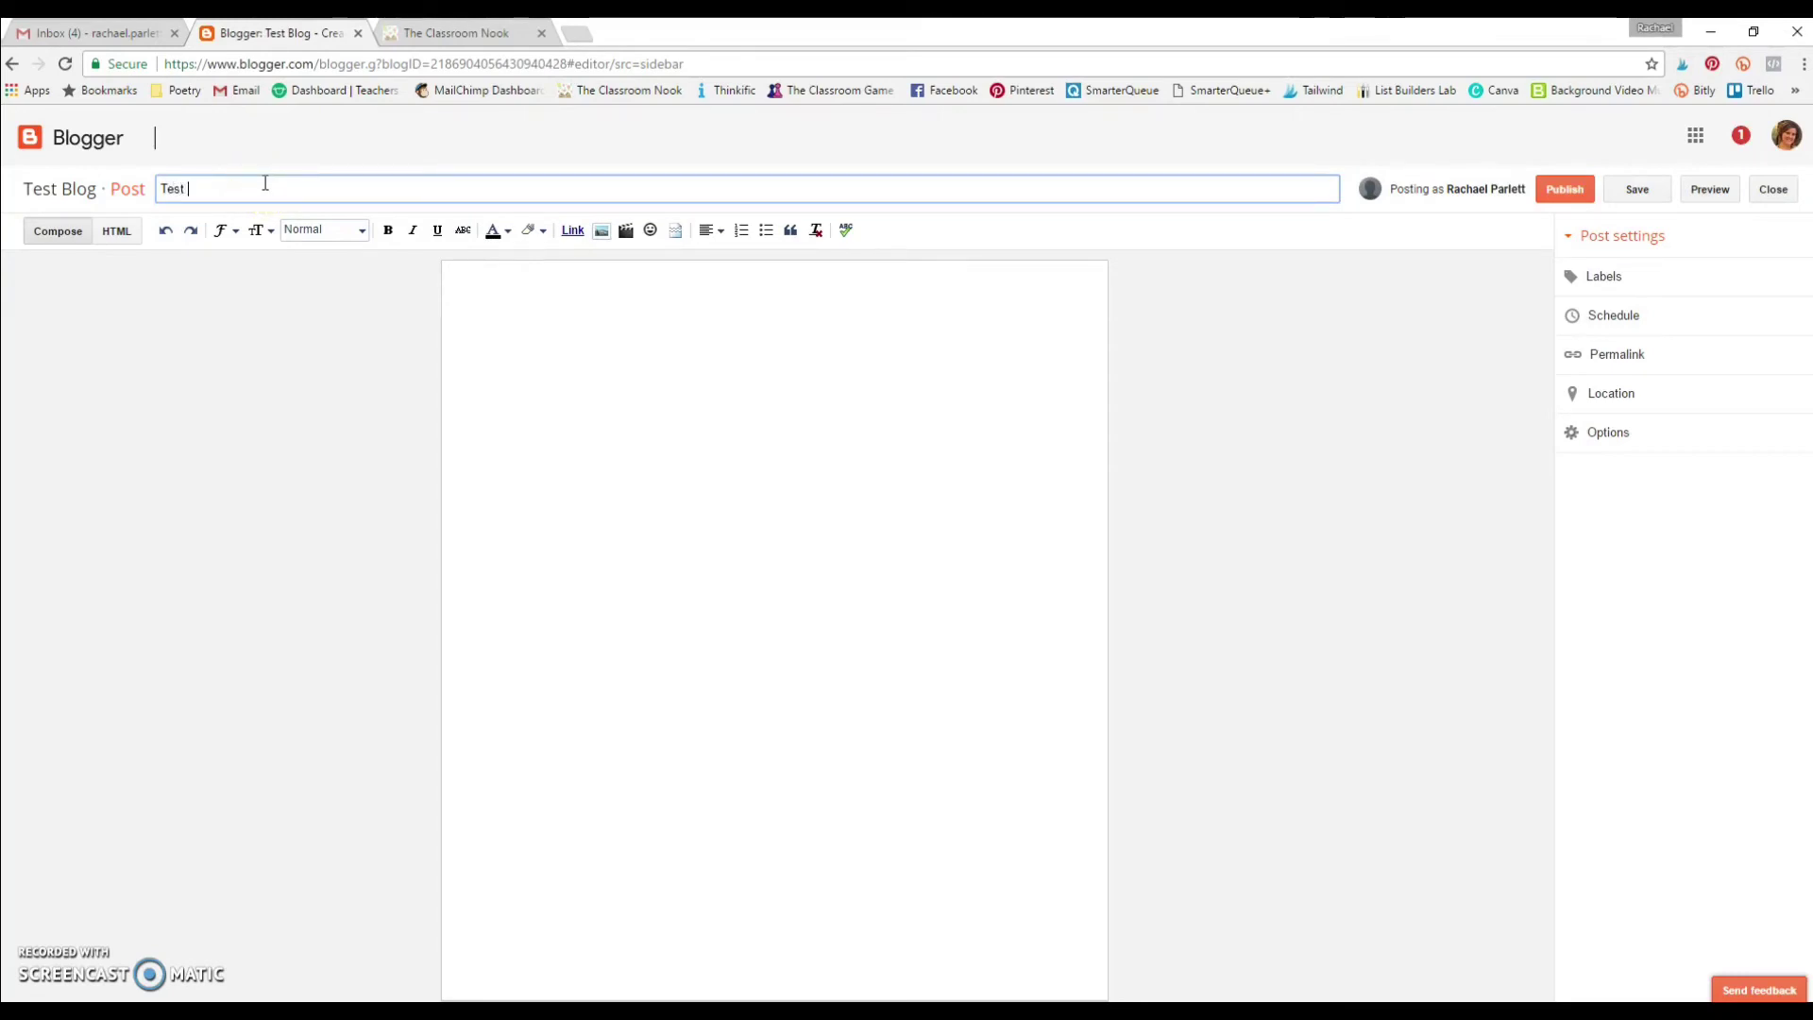
text(Test Blog Post #1)
Step: Write "Here I would write the content of my blog post." as the post's body text
click(618, 425)
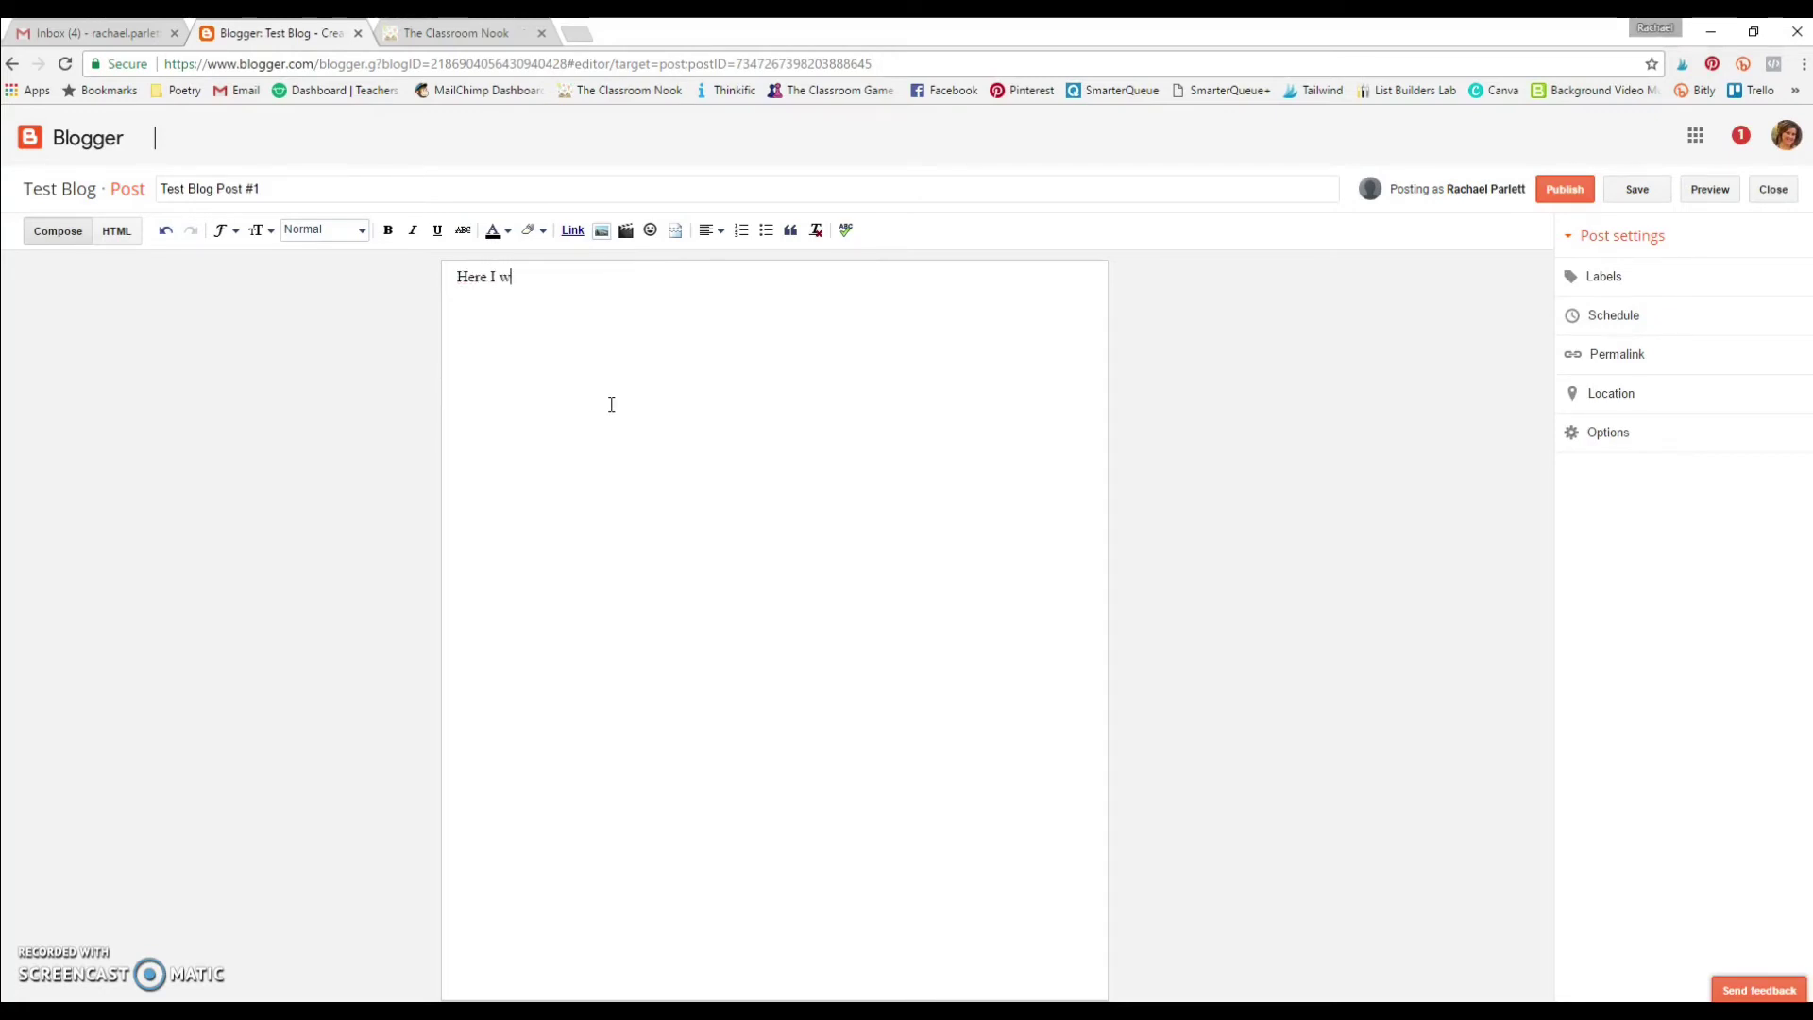
text(the con)
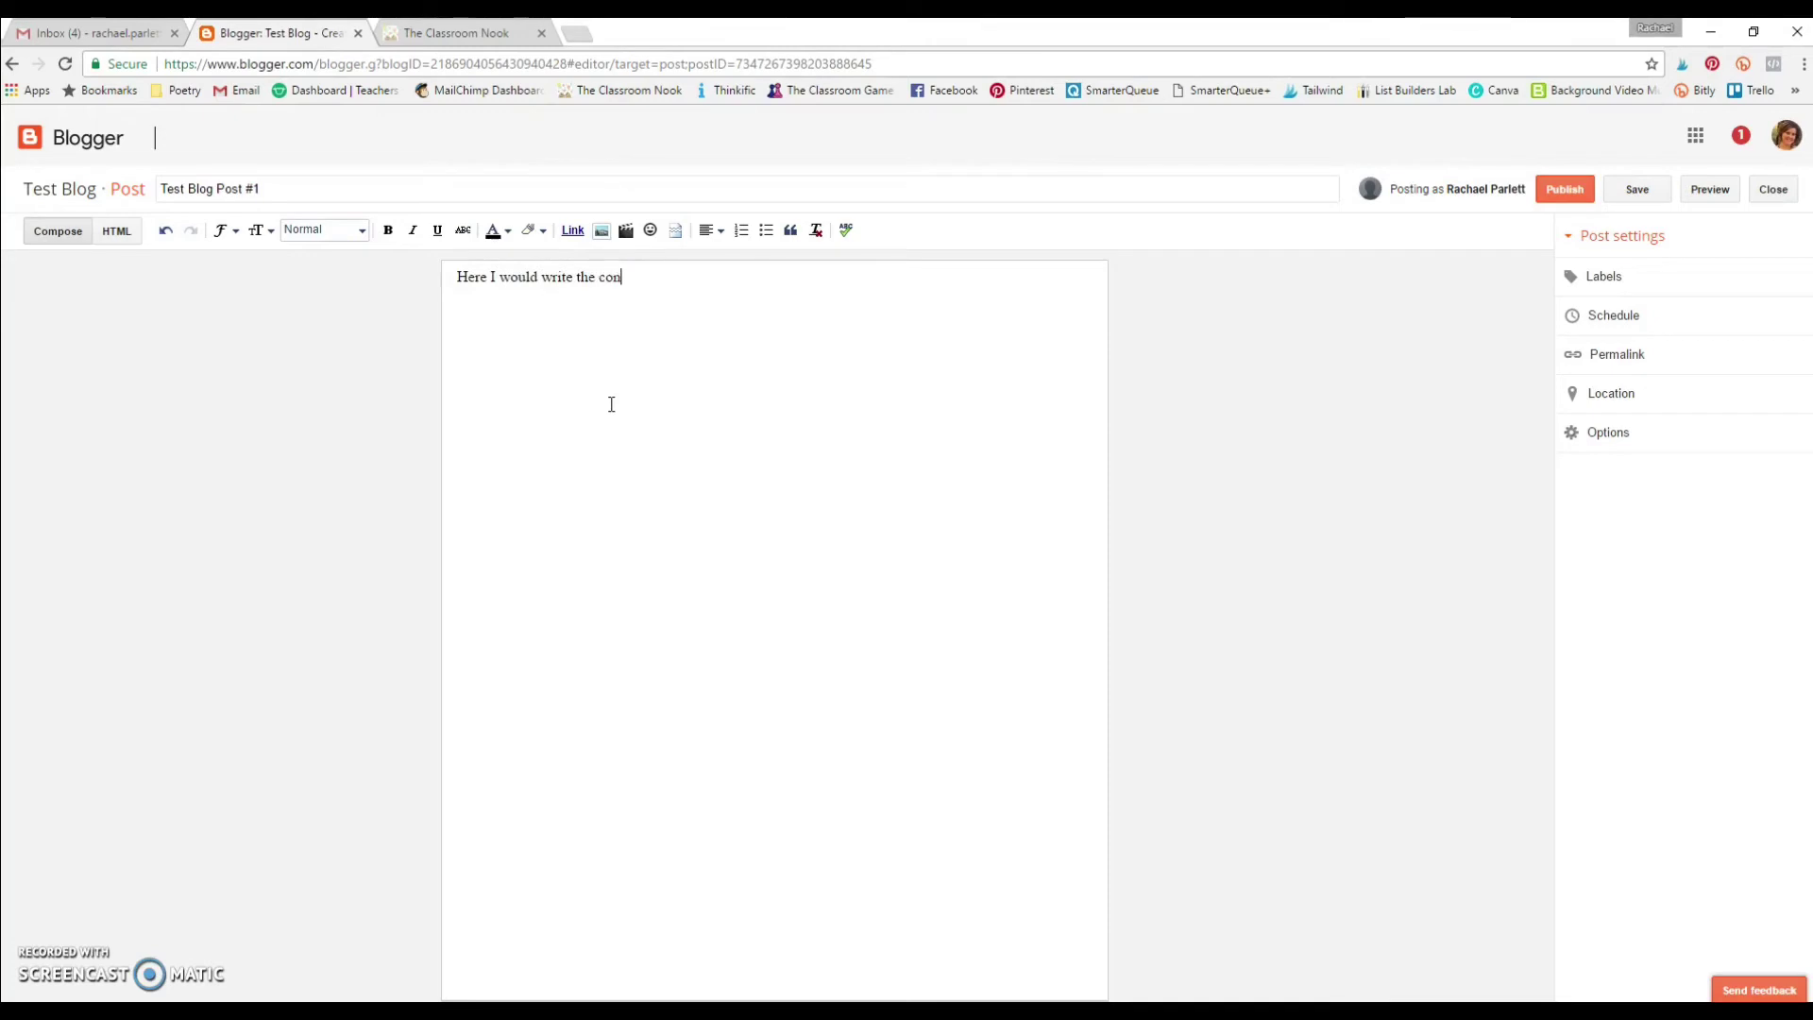
text(tent of my bl)
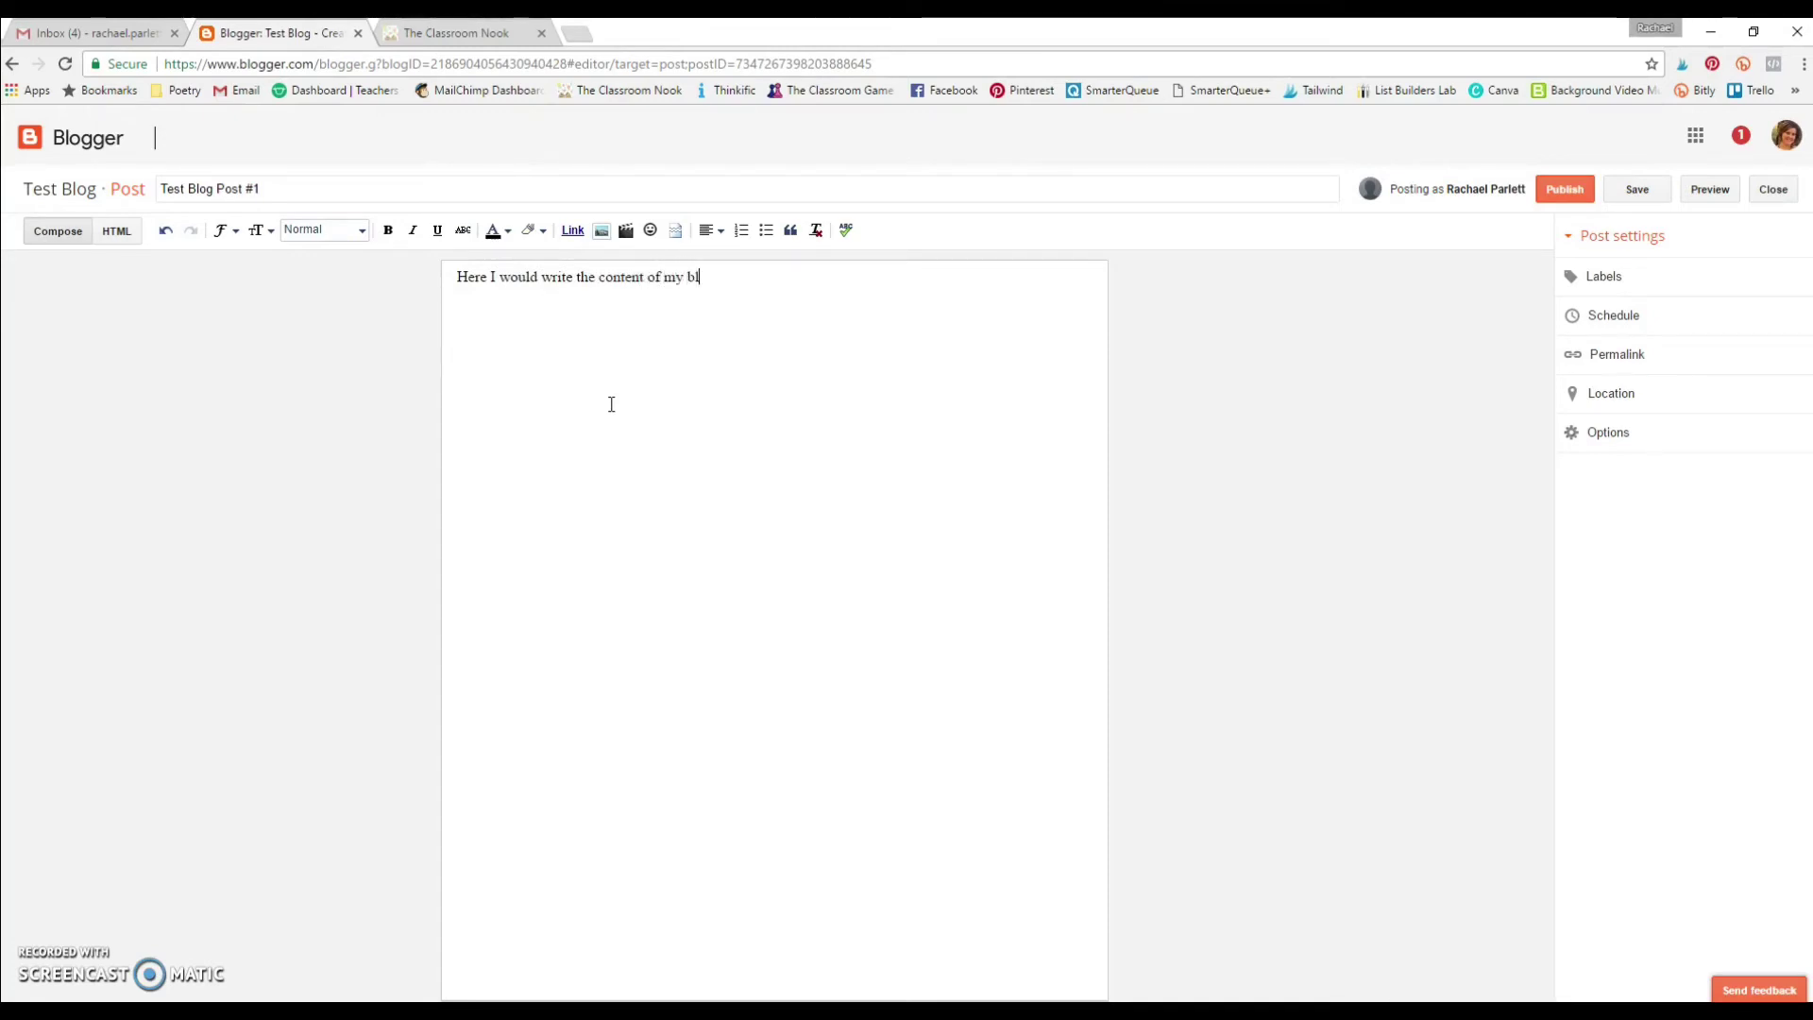
text(og post.)
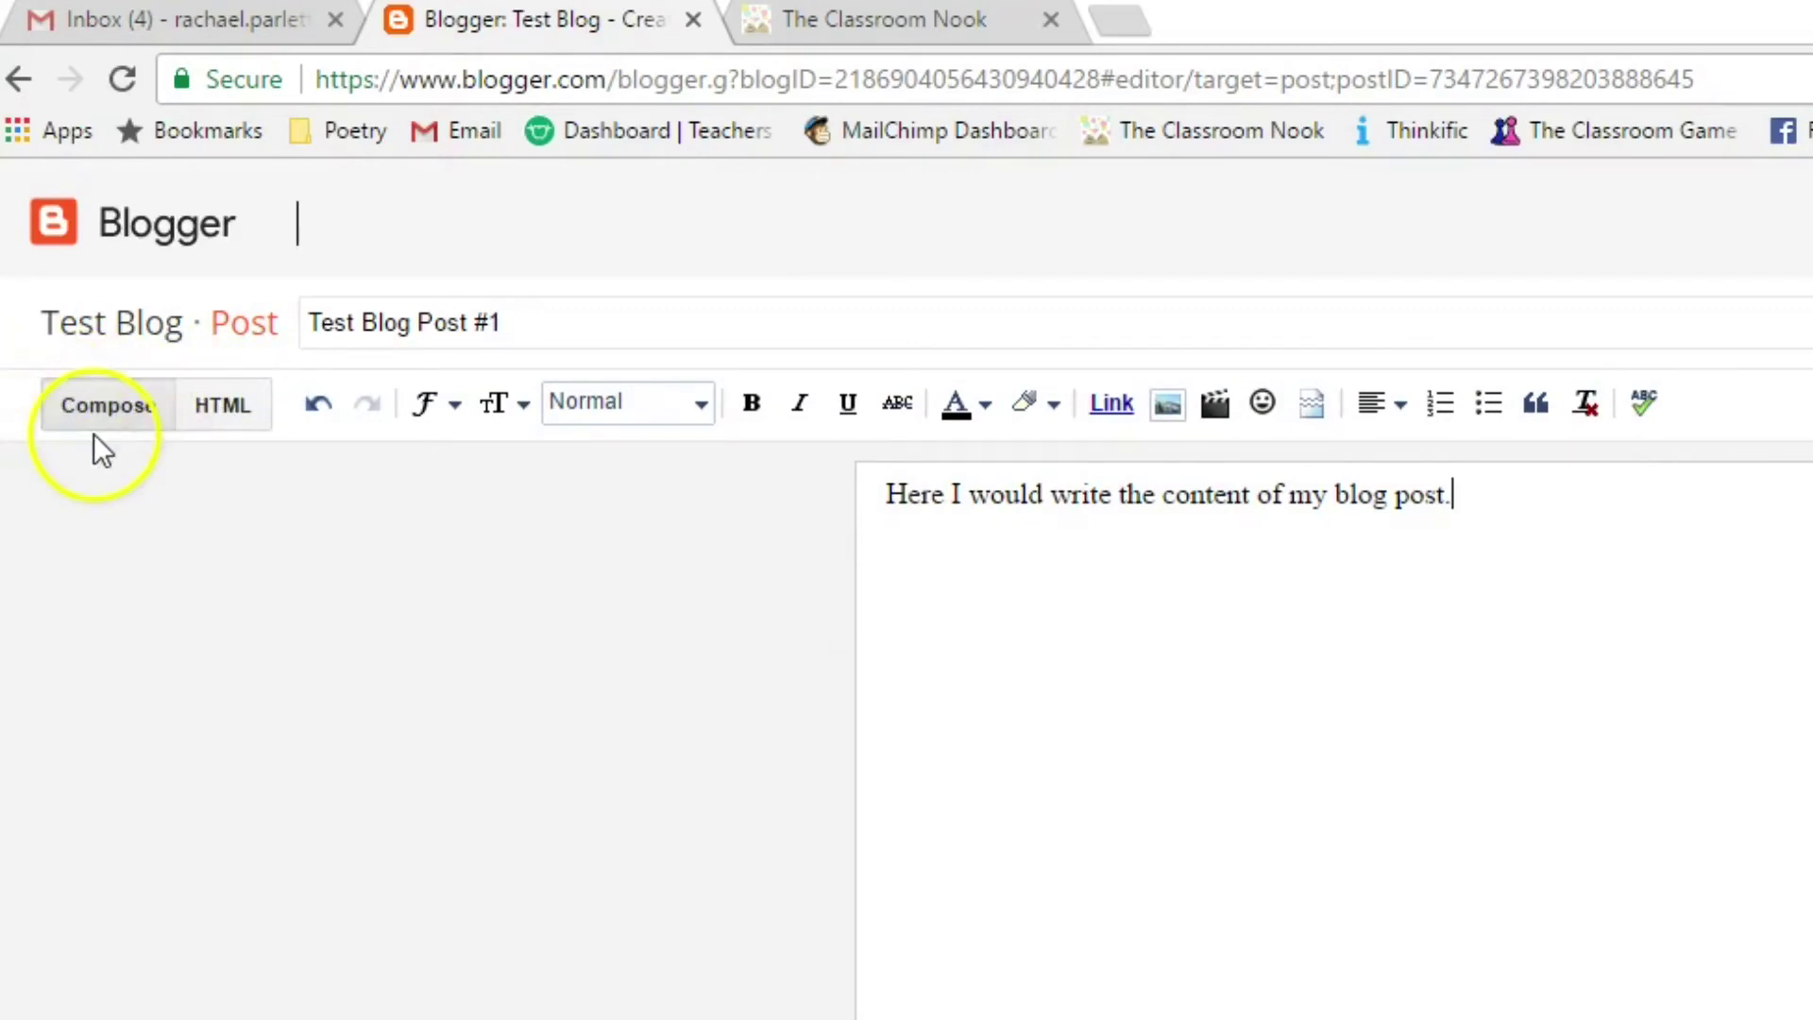
Step: Check the post's HTML view, return to Compose view, and examine the font, text size and heading style options
click(213, 436)
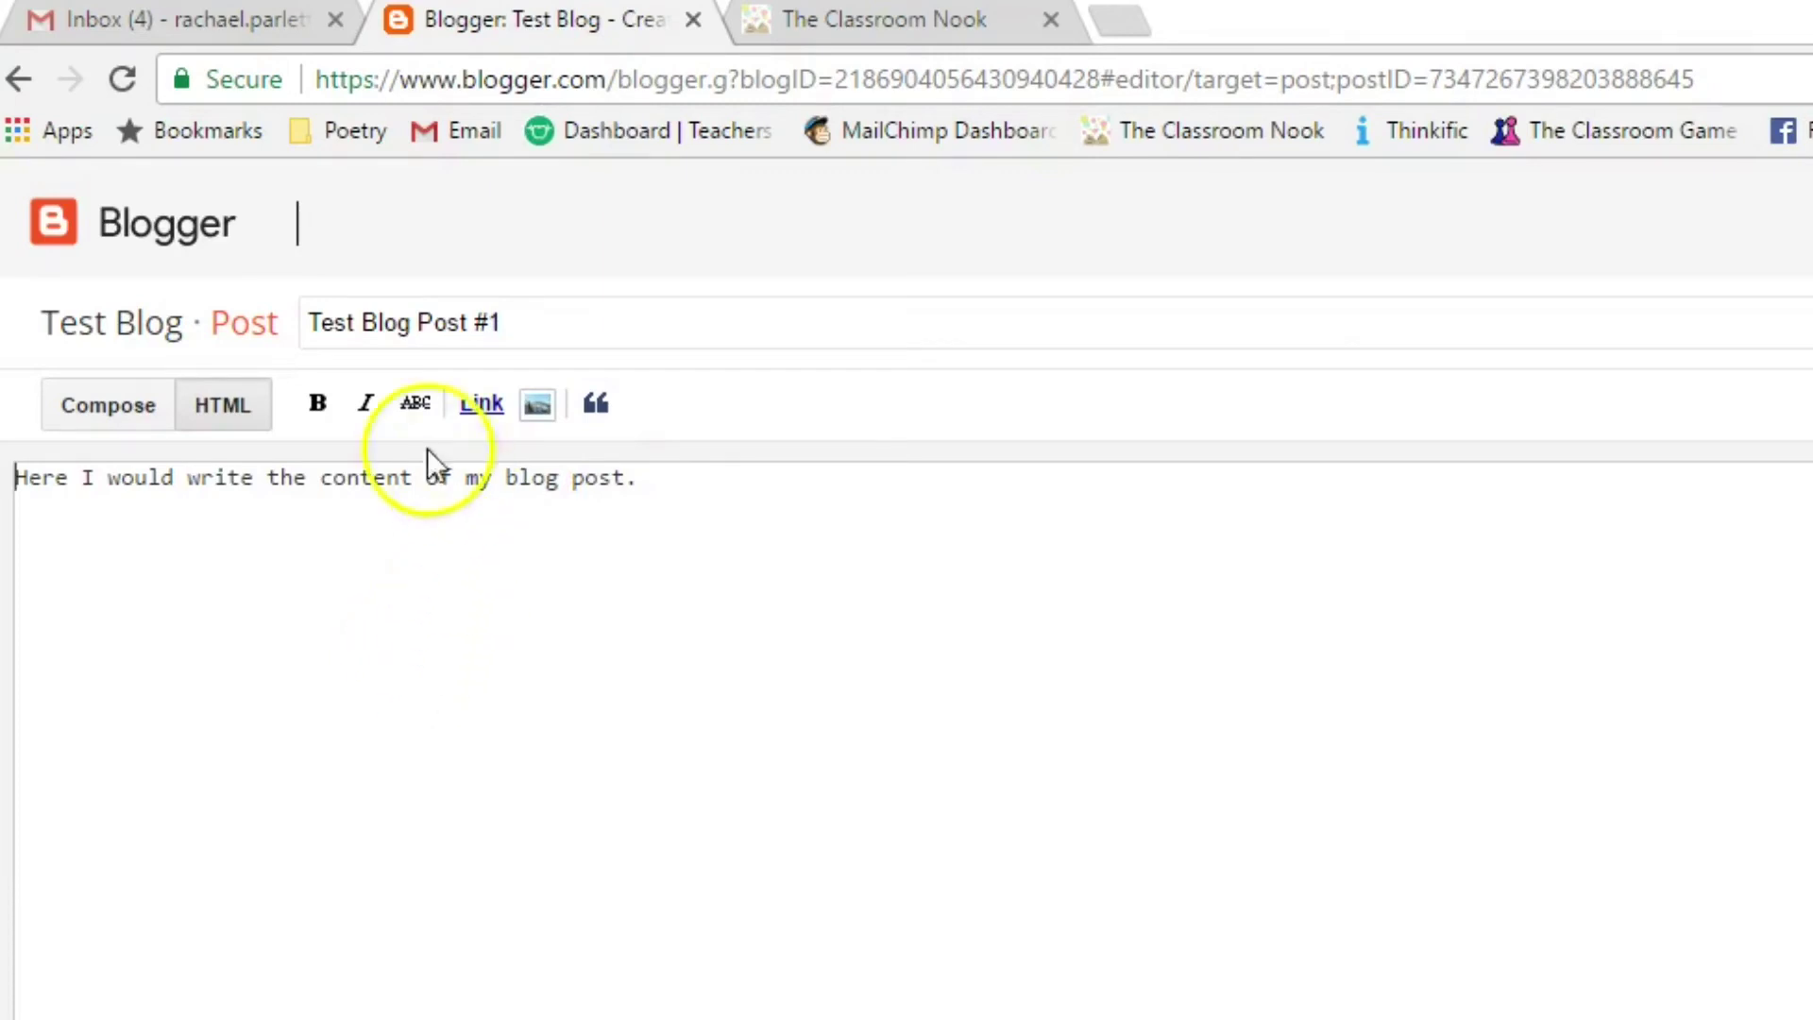
click(110, 415)
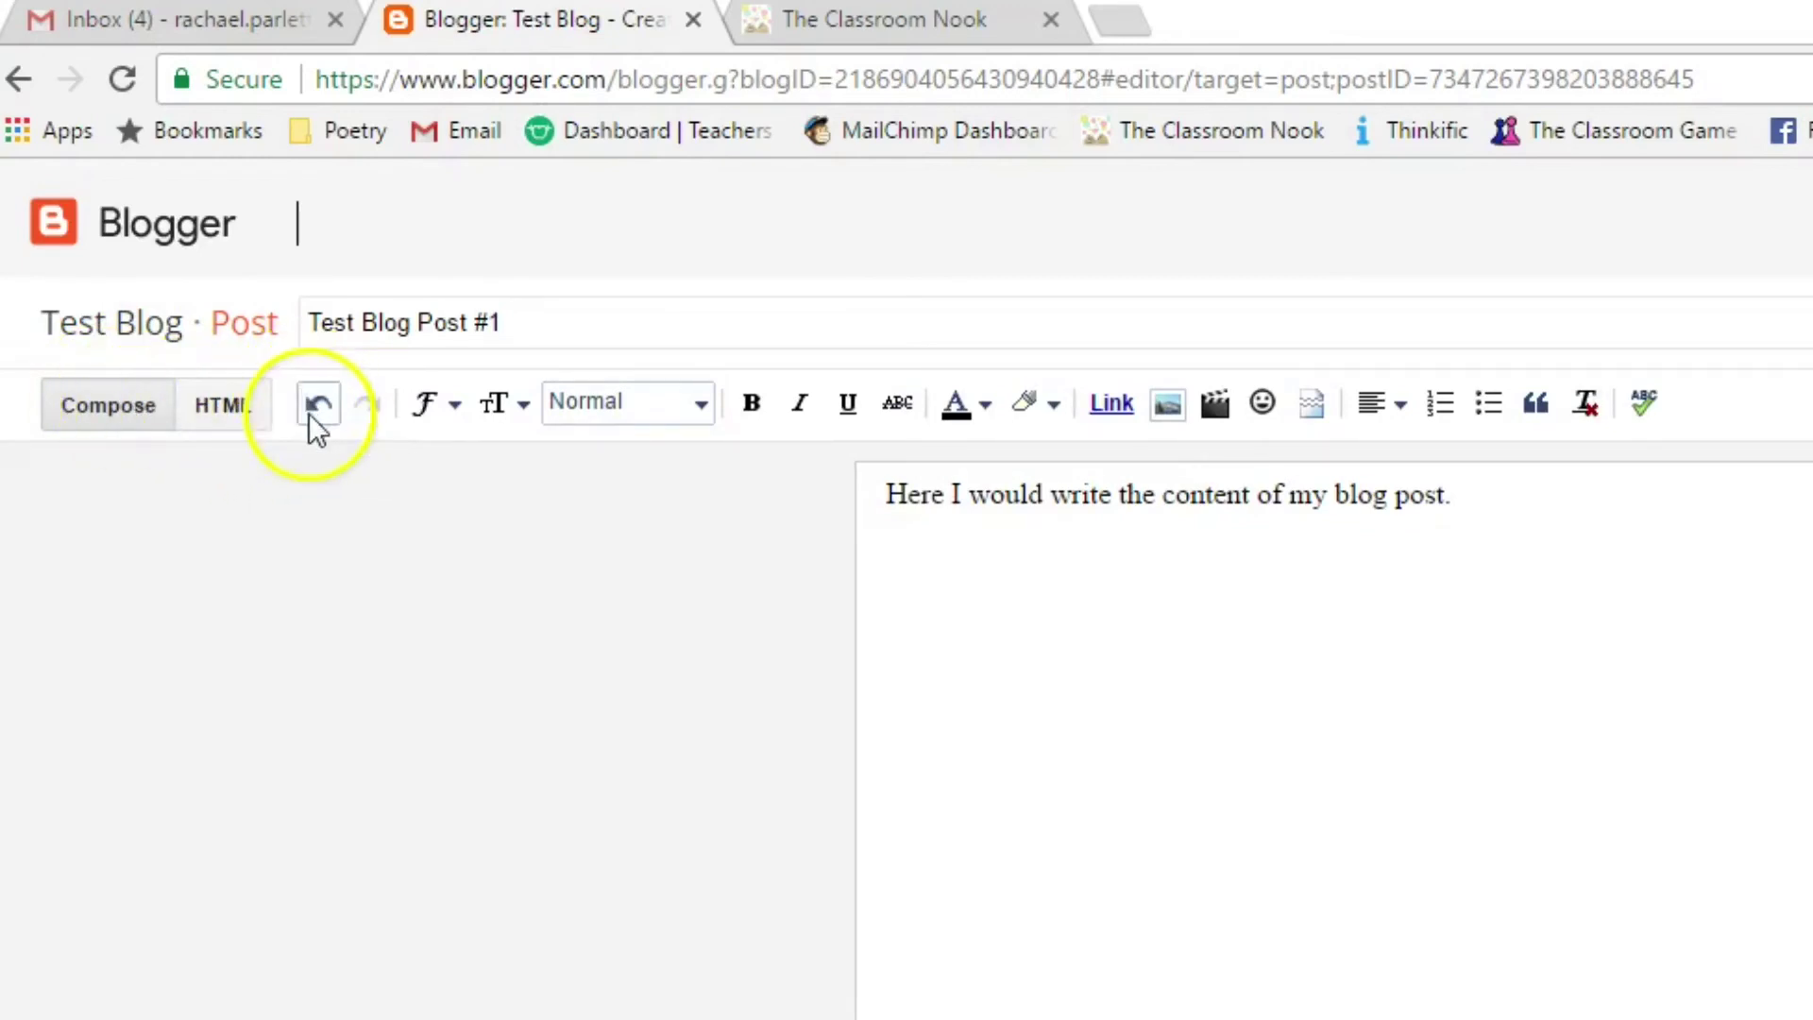
click(434, 419)
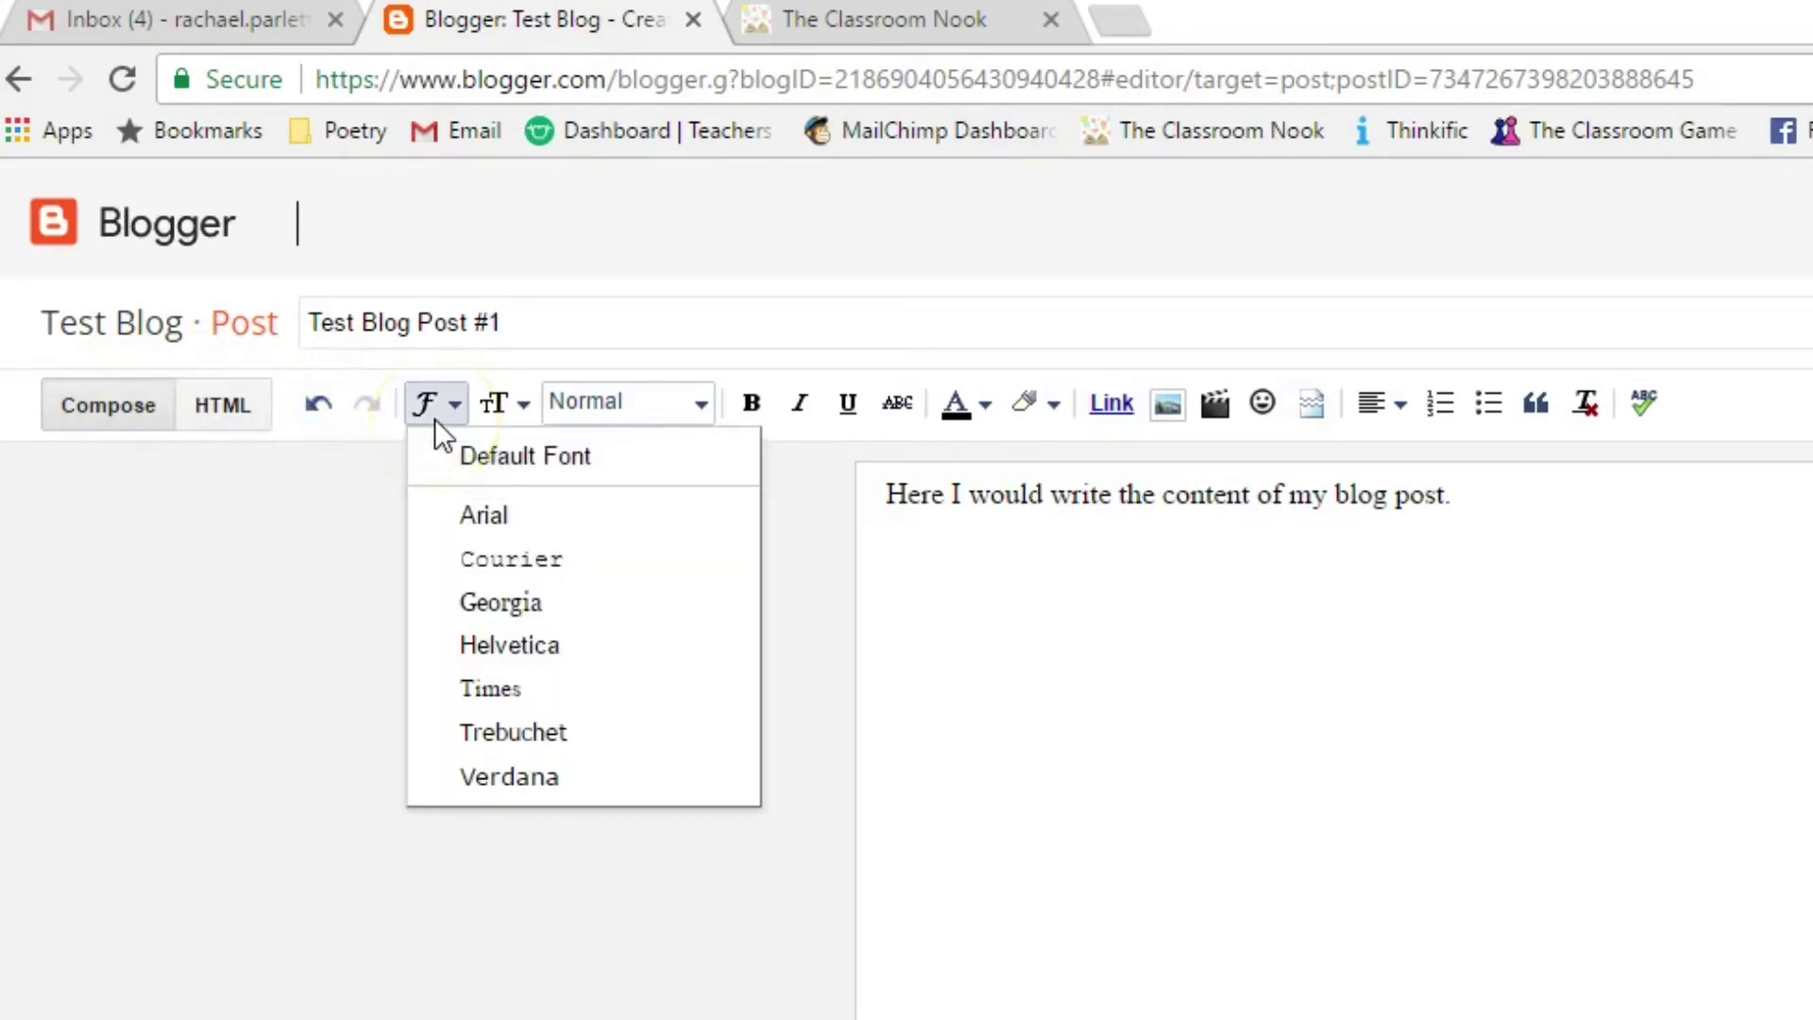
click(508, 404)
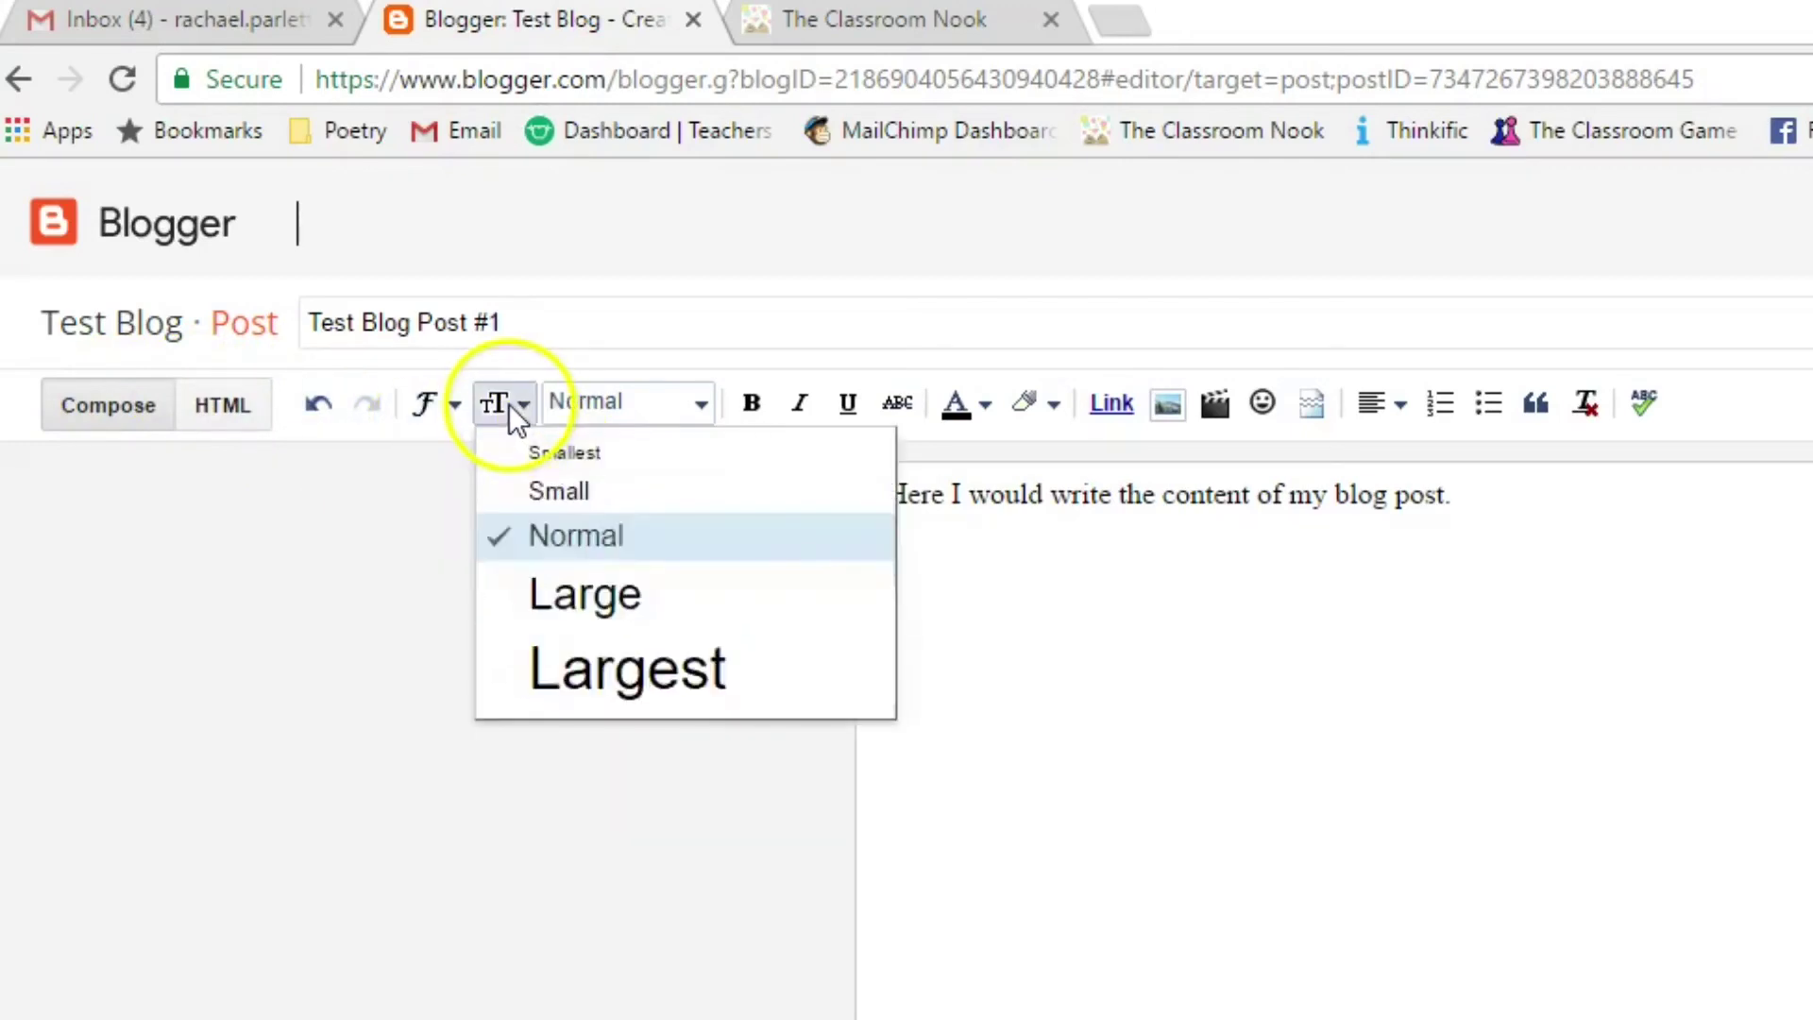
click(507, 404)
click(577, 402)
click(501, 395)
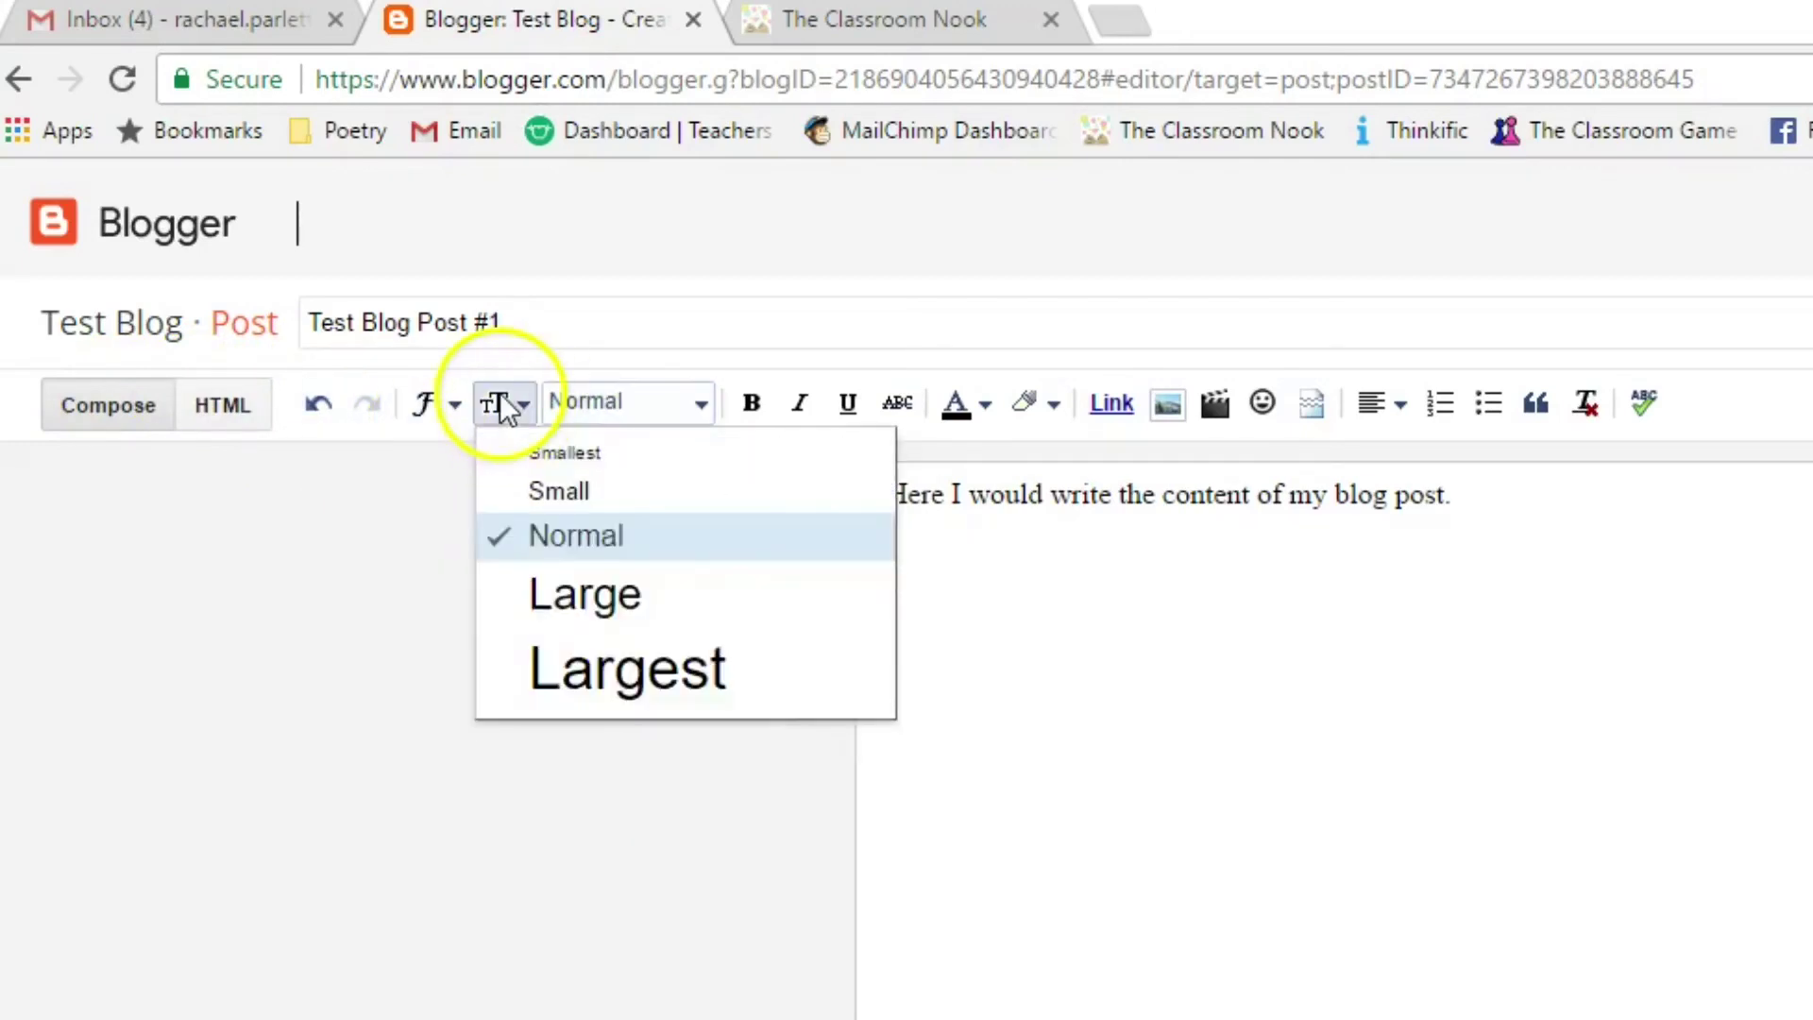
click(501, 394)
click(506, 404)
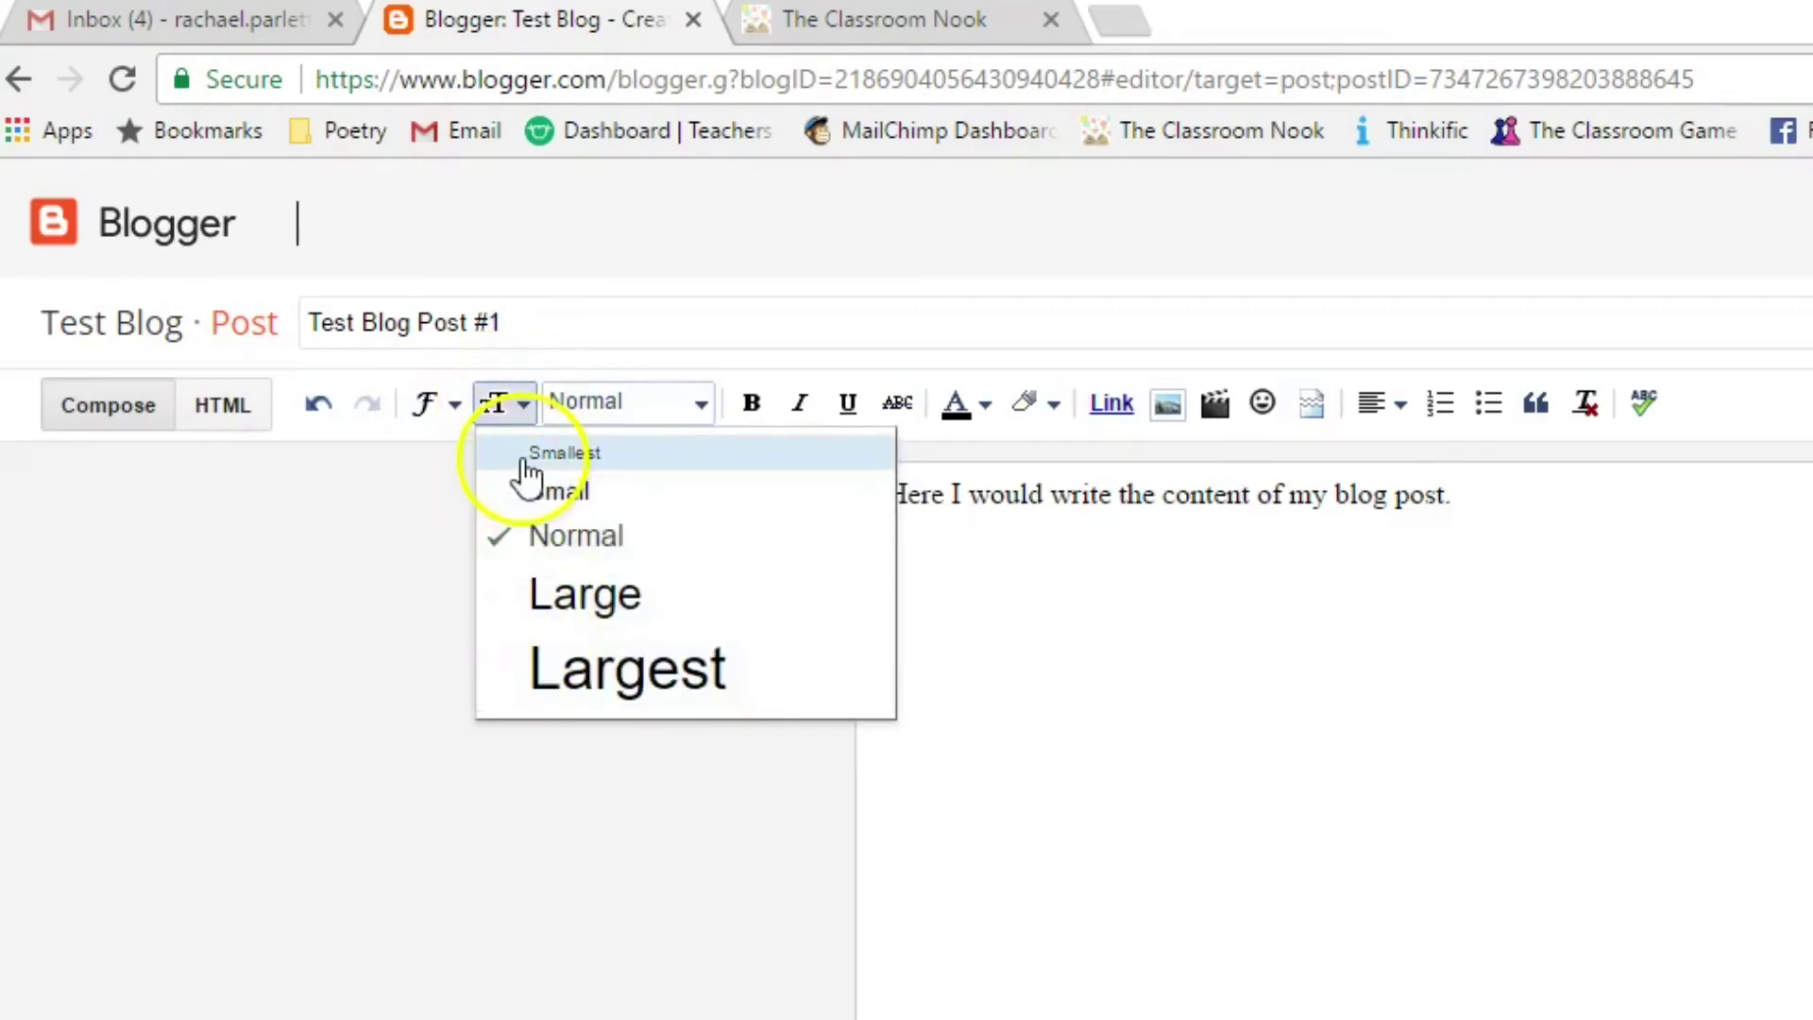
click(614, 405)
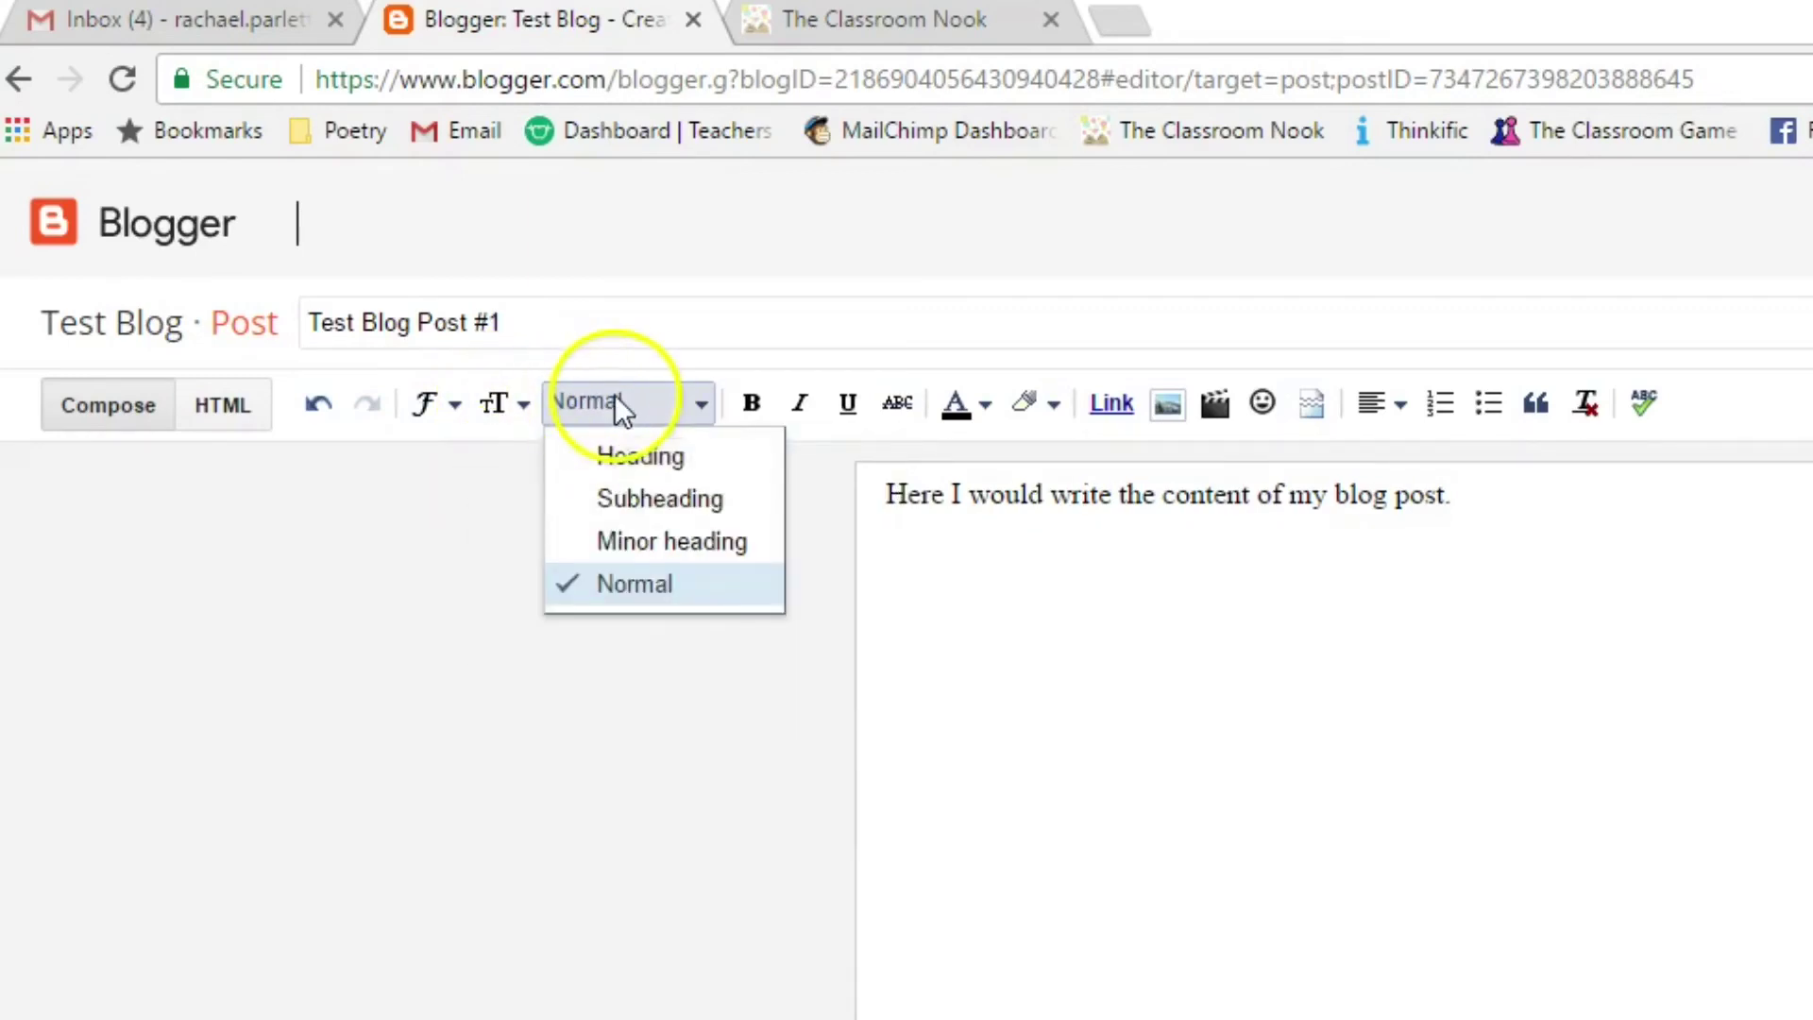
click(680, 395)
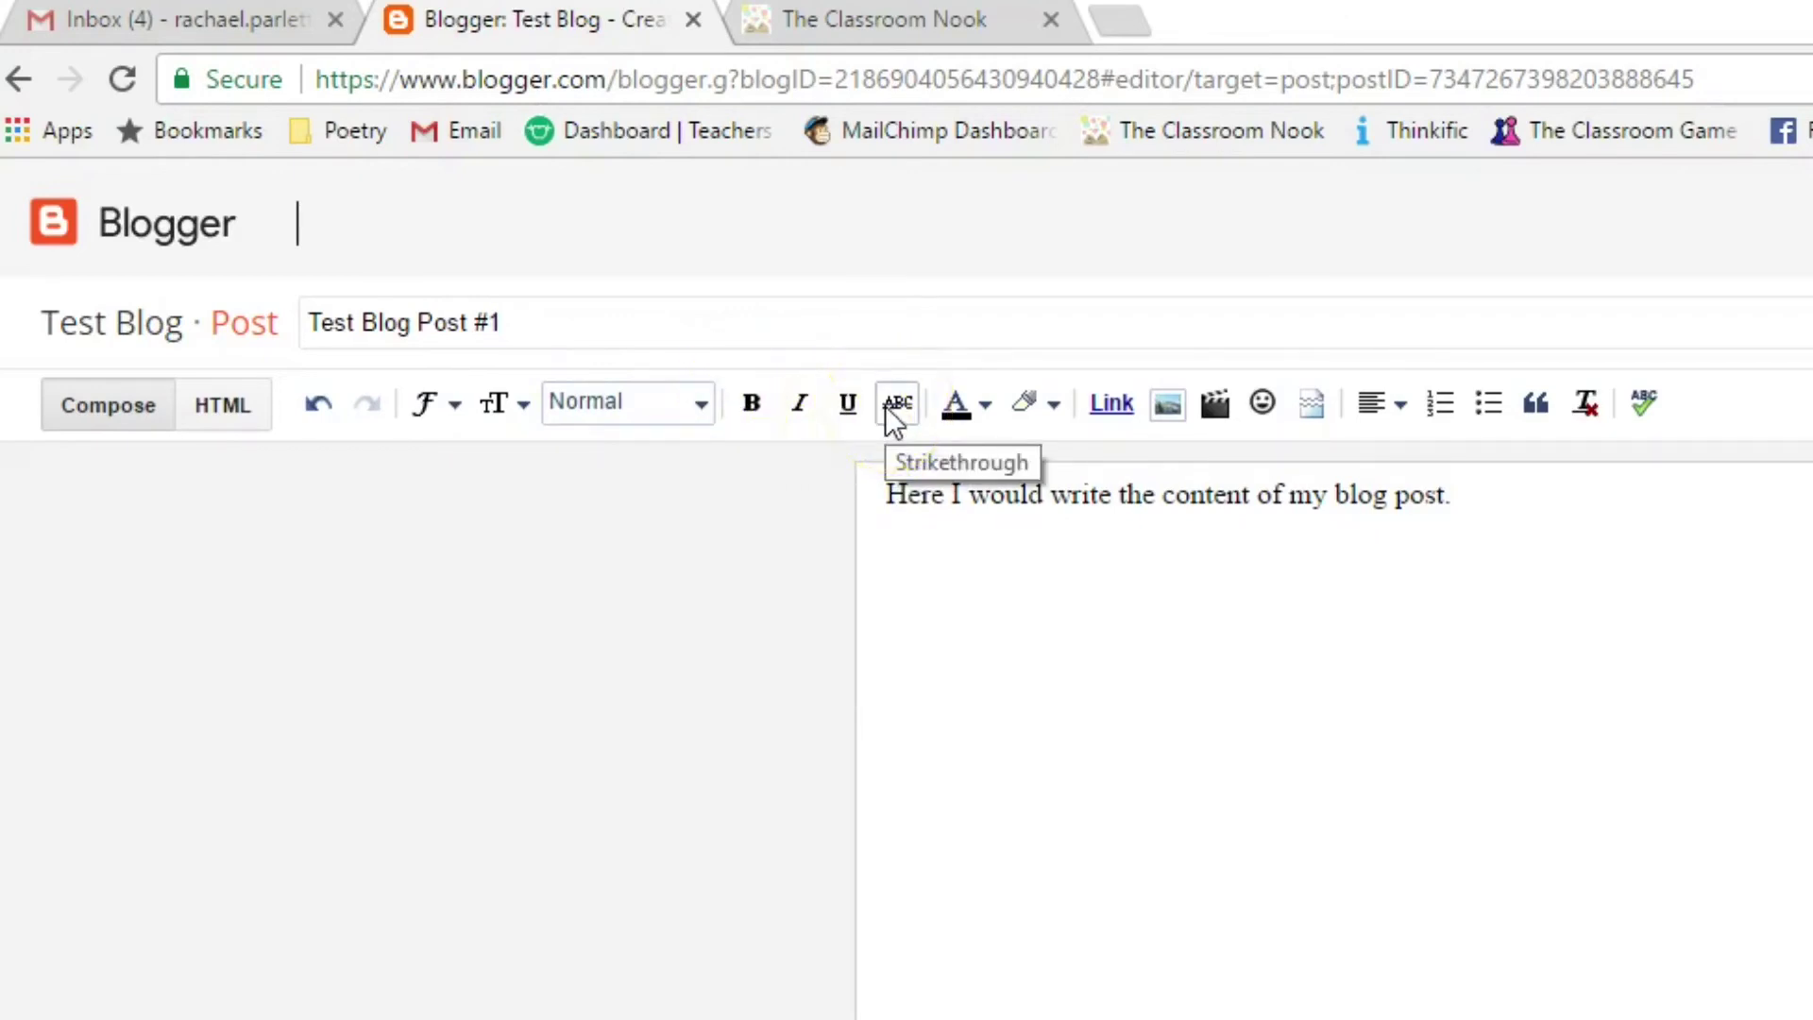
Step: Examine the text colour and text background colour palettes available for the post
click(974, 405)
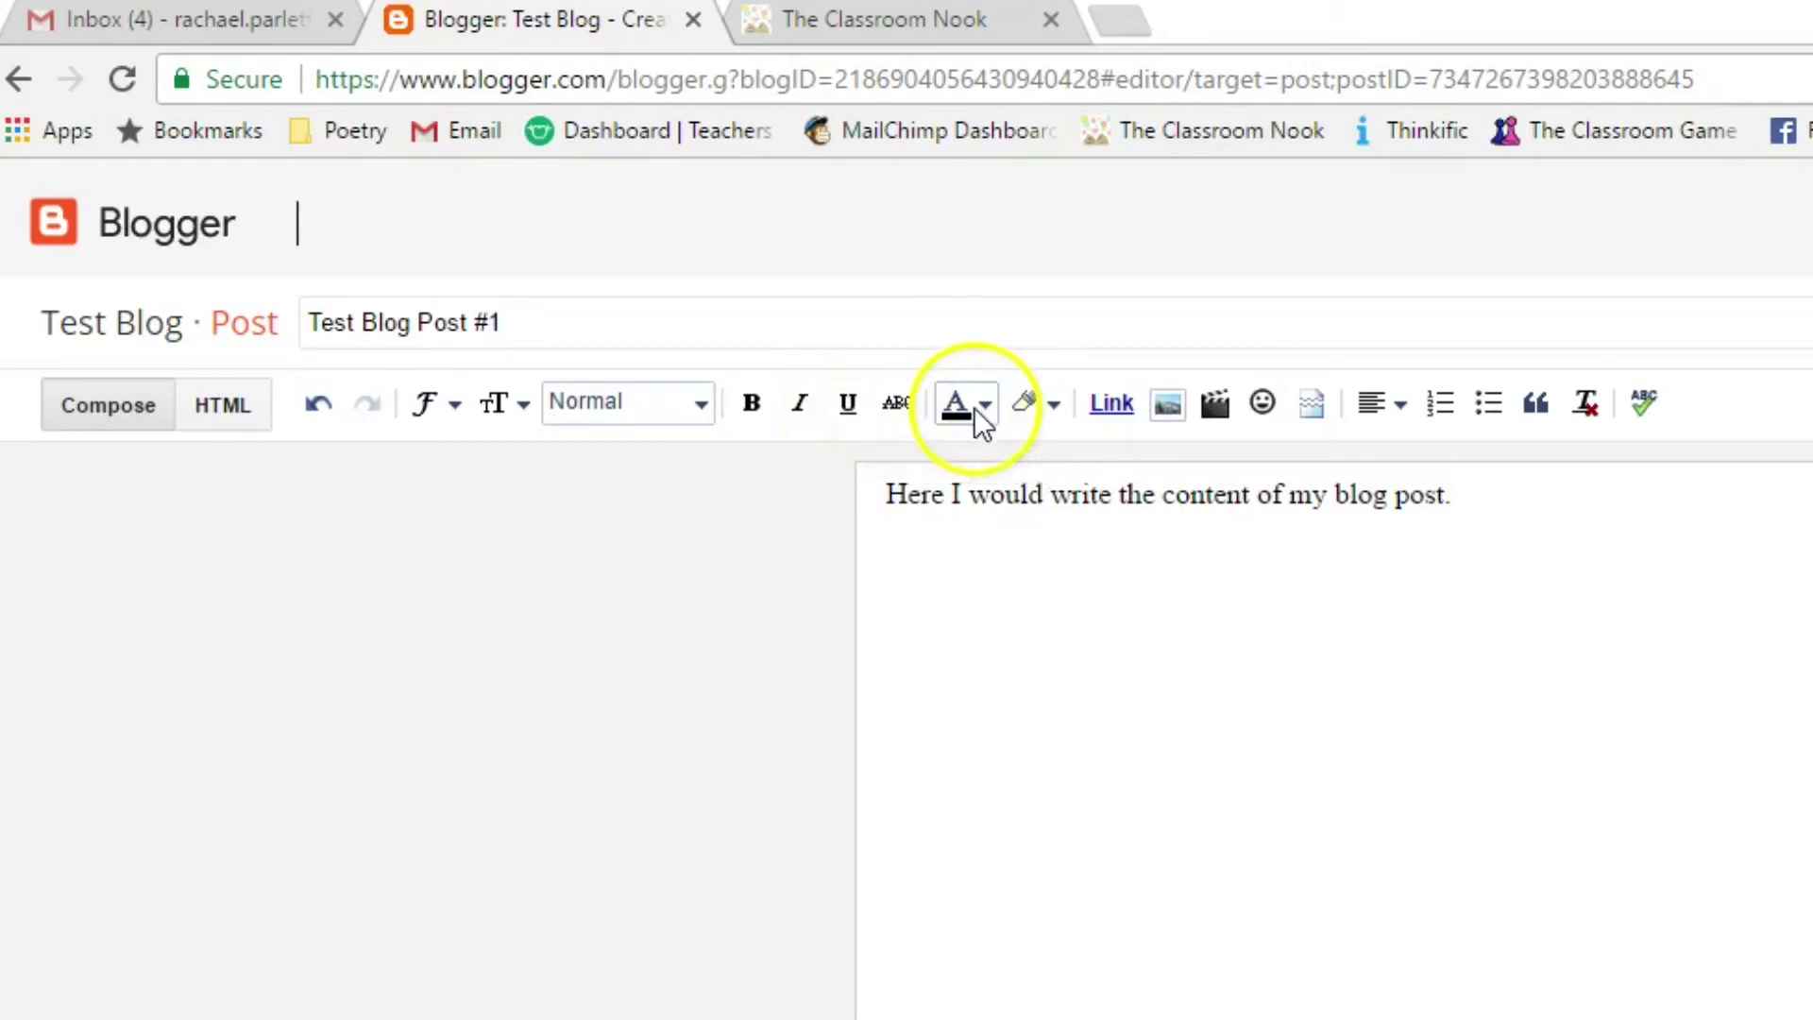
click(977, 405)
click(1056, 405)
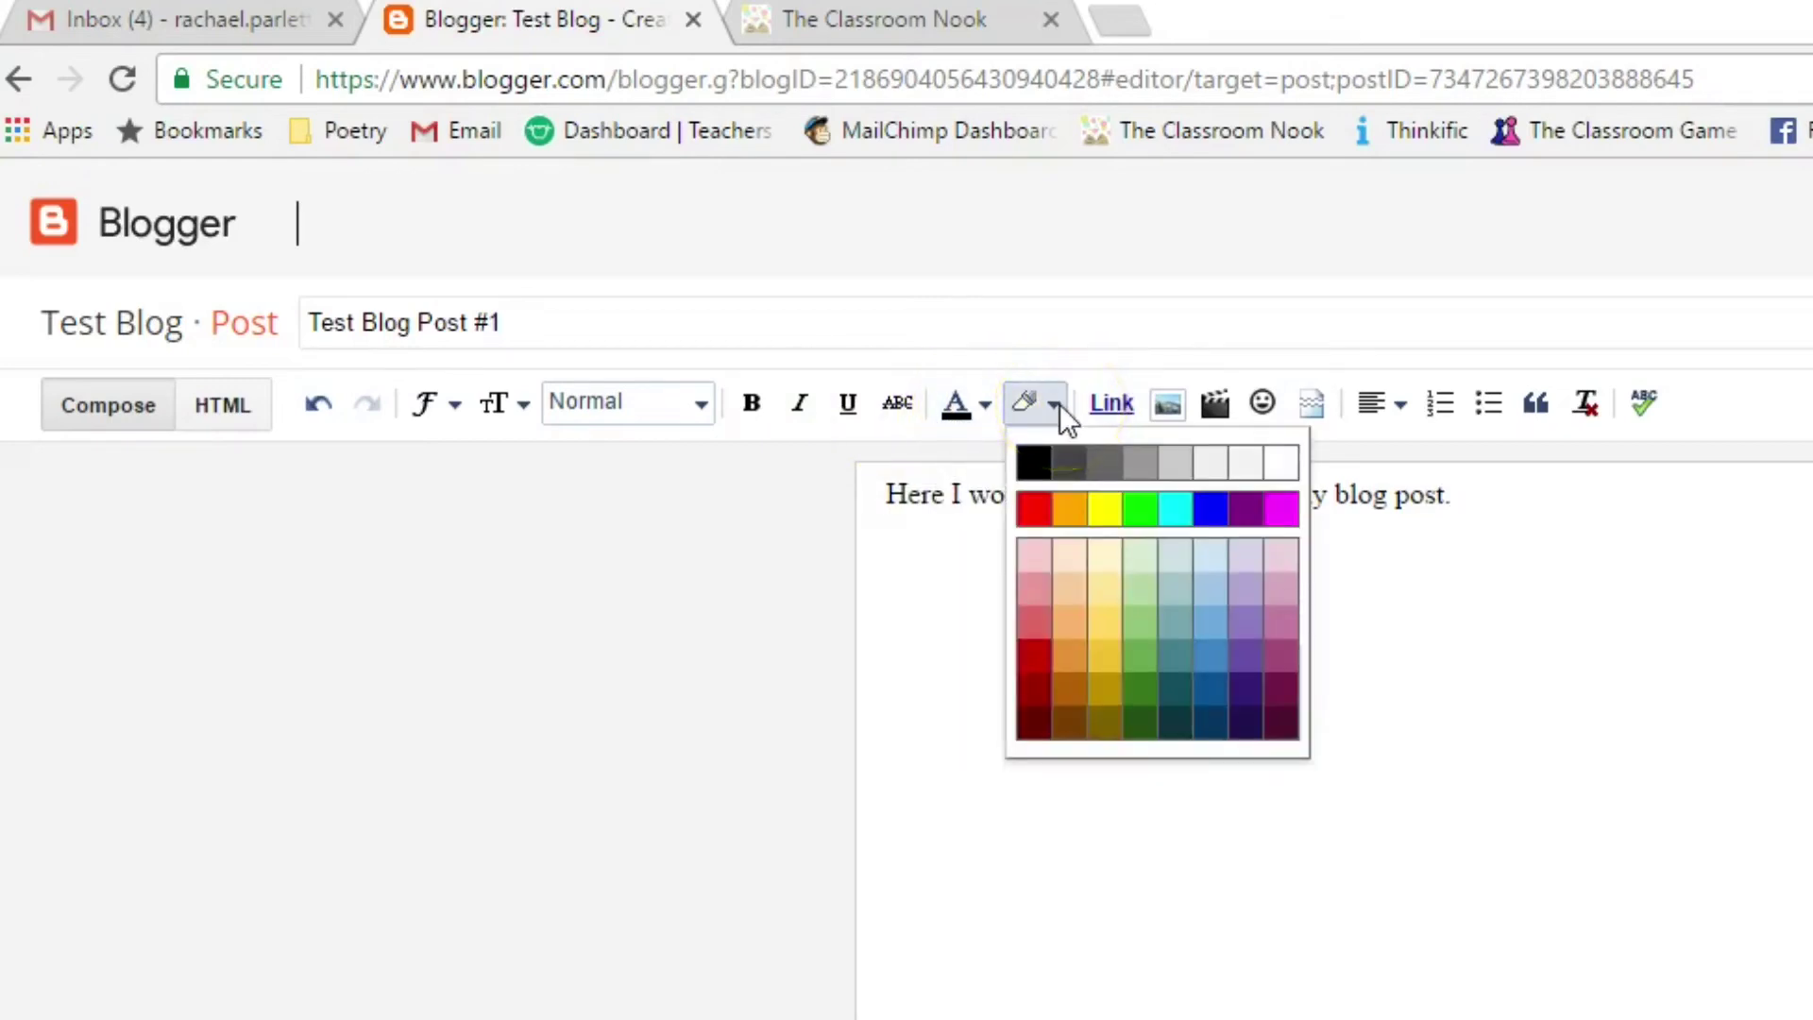
click(1060, 404)
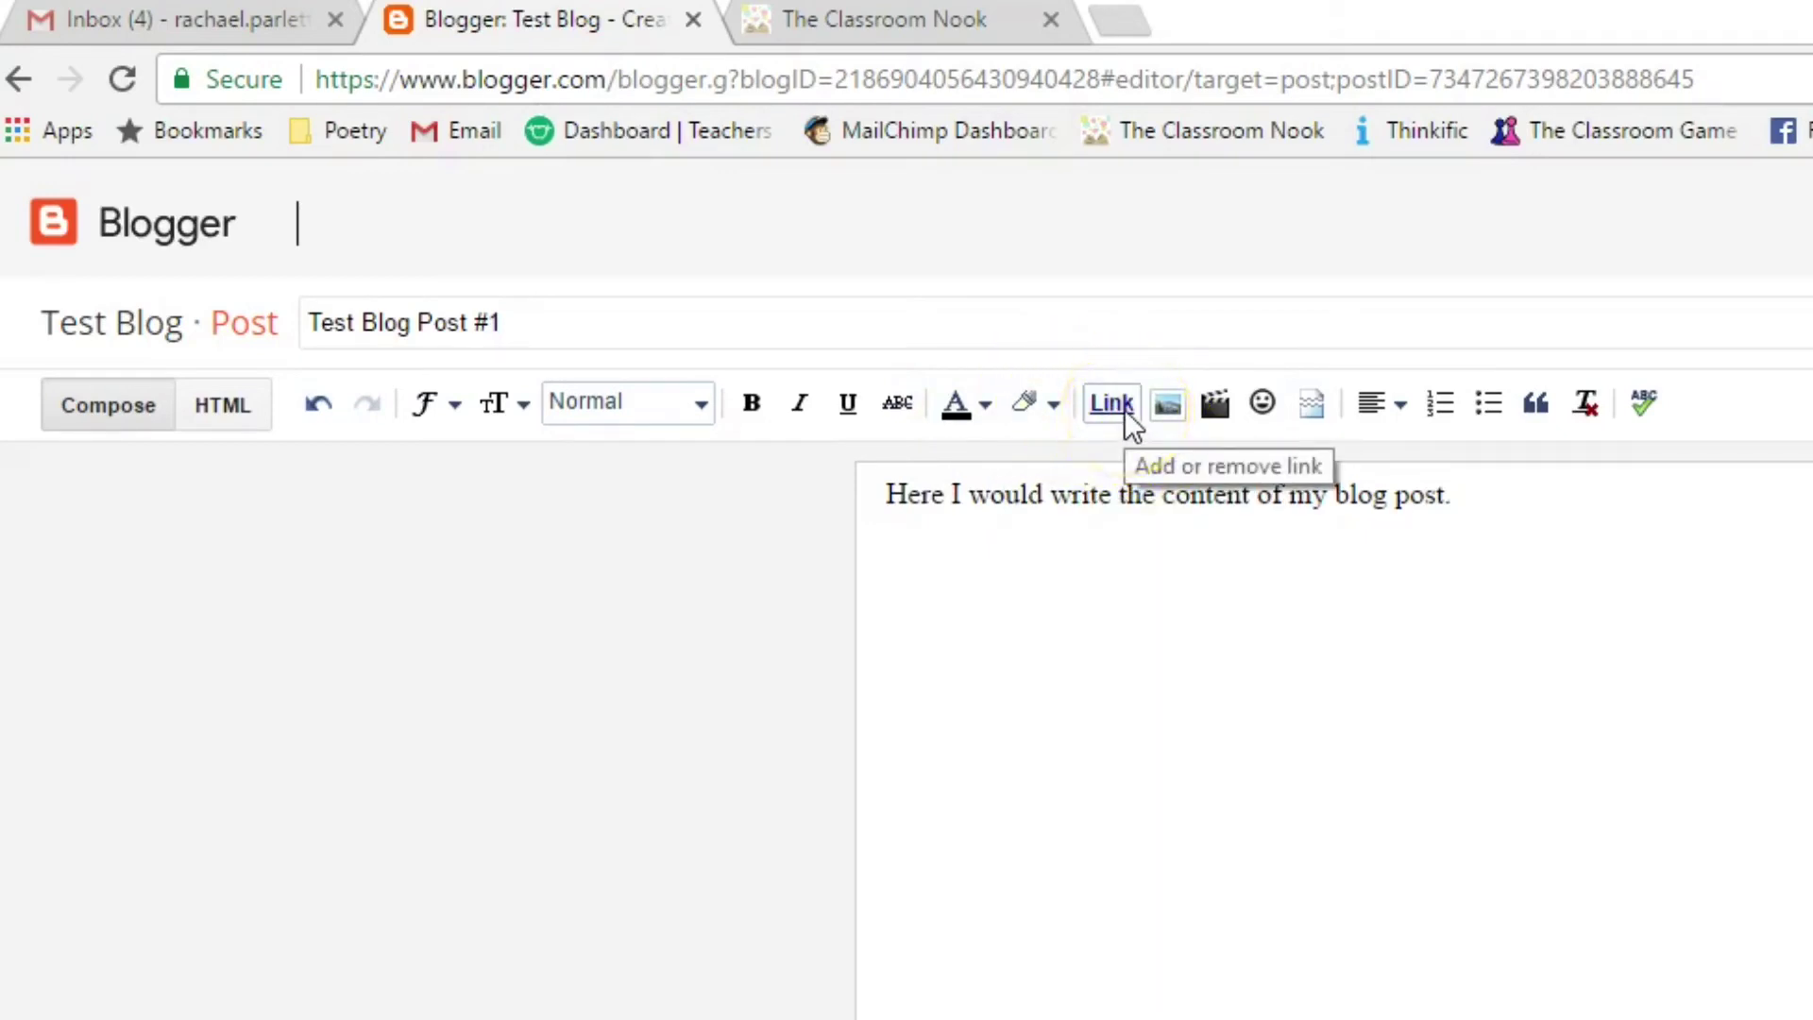
Step: Try adding a web address link to the words "content of my blog post." and cancel the link
click(1202, 496)
drag(1161, 493, 1471, 483)
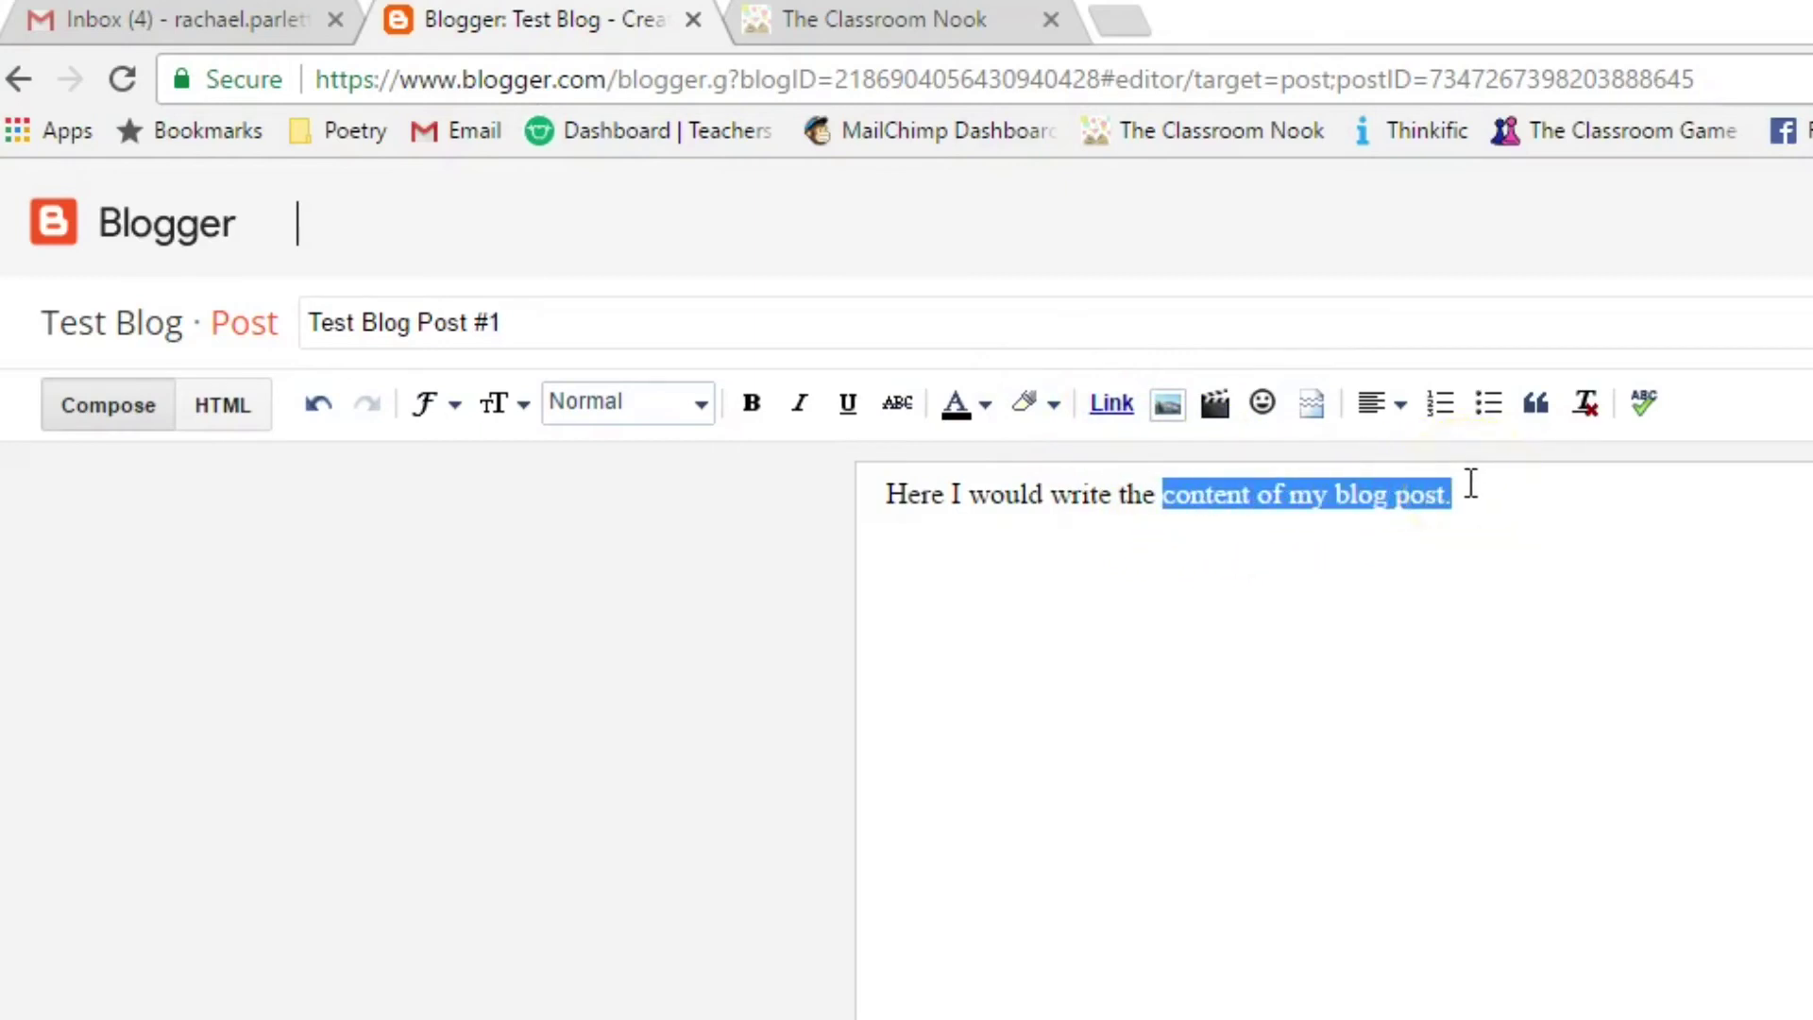
click(1109, 406)
click(1138, 597)
click(1077, 582)
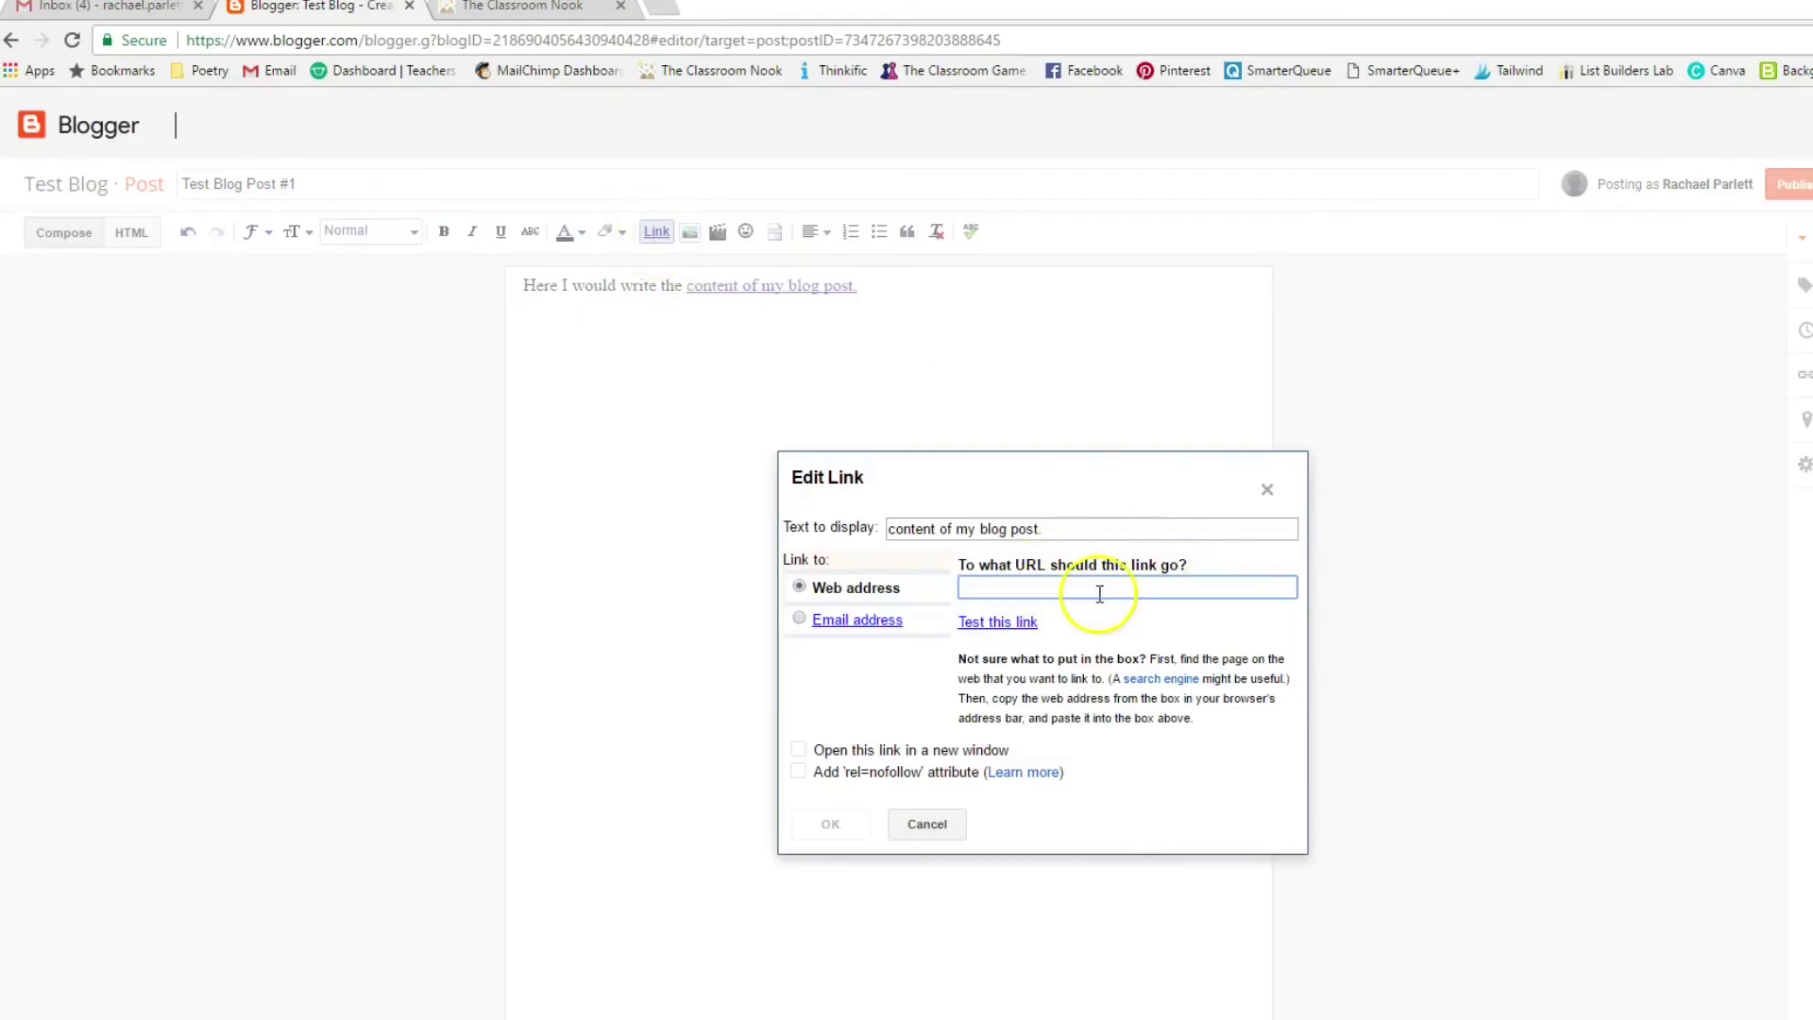
key(Escape)
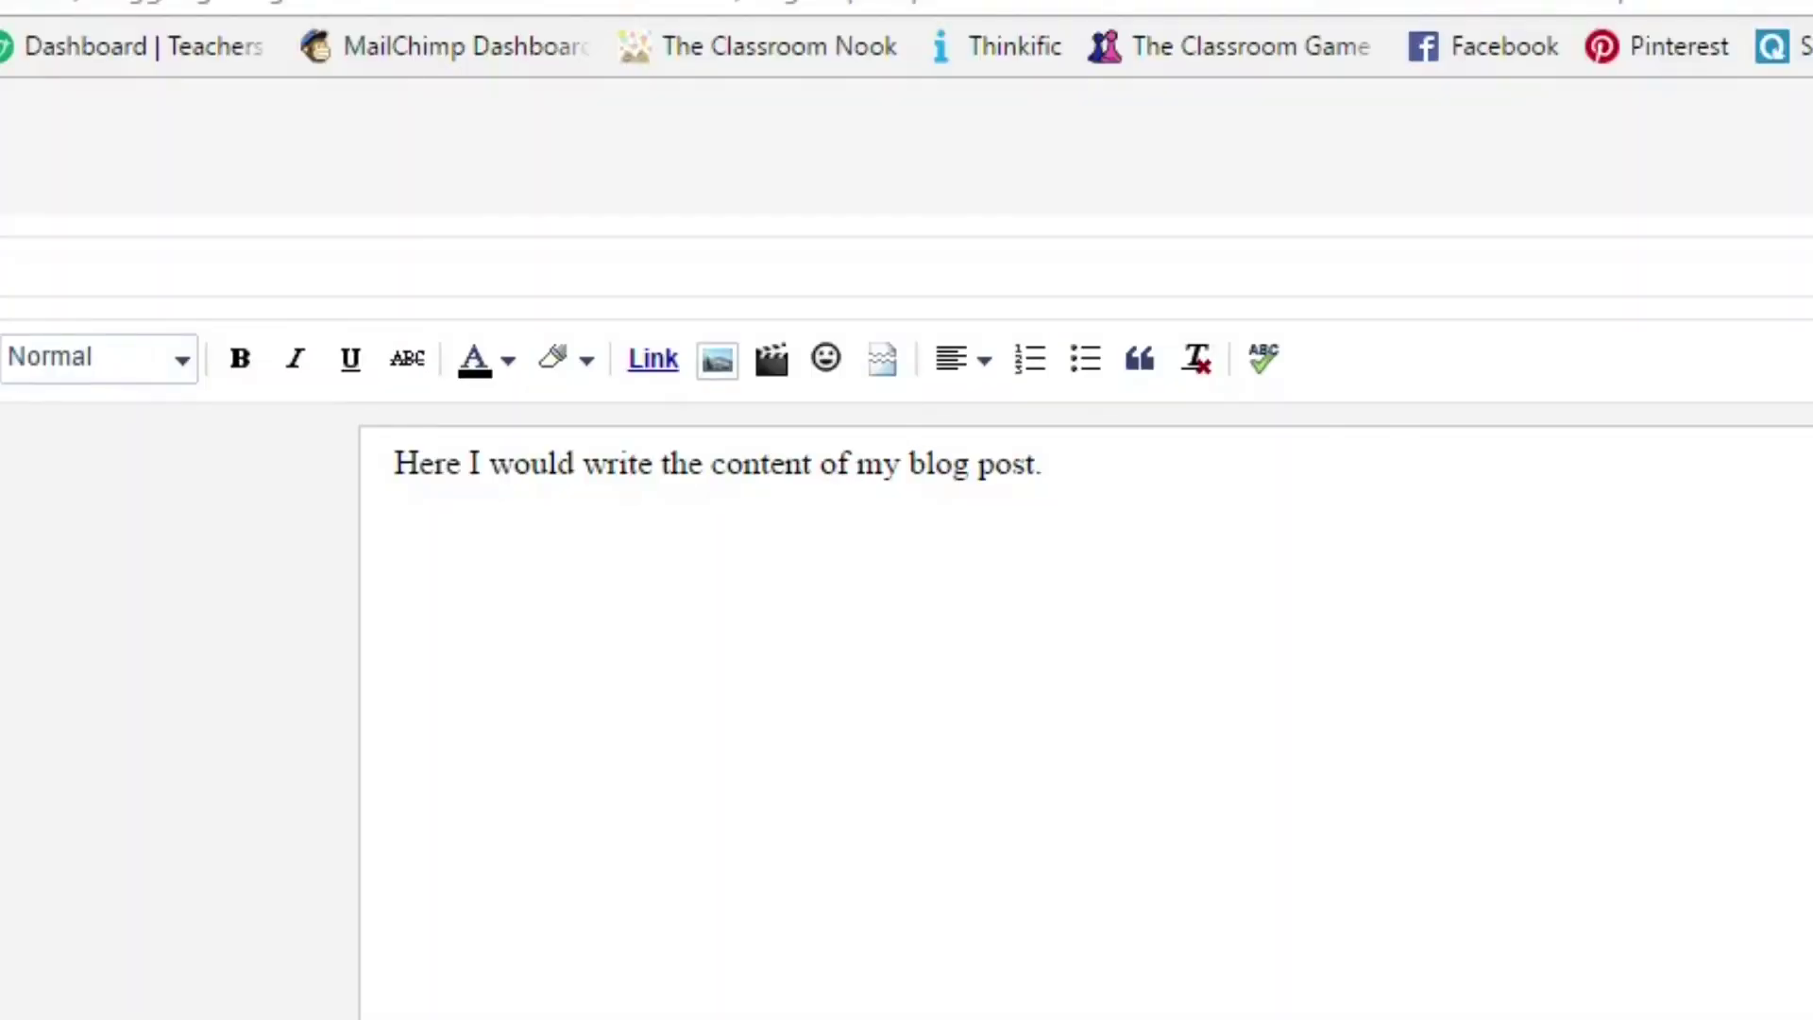
Step: Look at the options for uploading an image to the post, including choosing files, and cancel without adding one
click(725, 377)
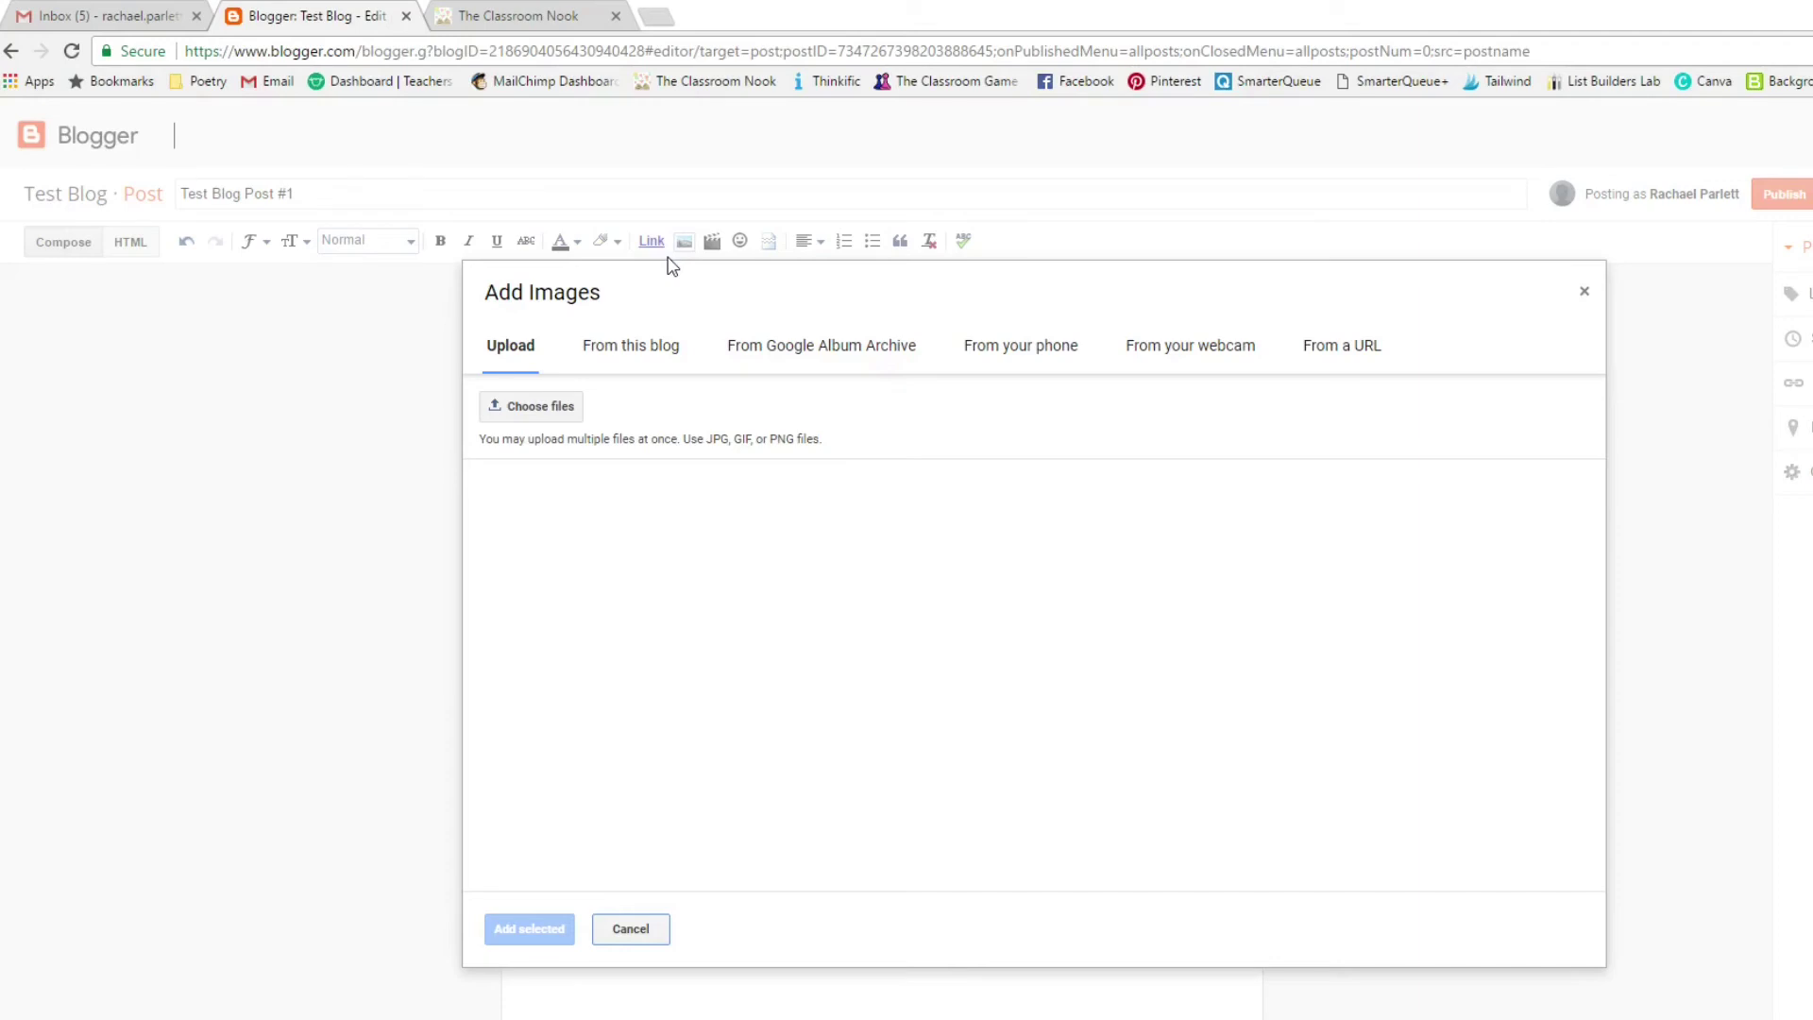
click(540, 417)
click(1179, 690)
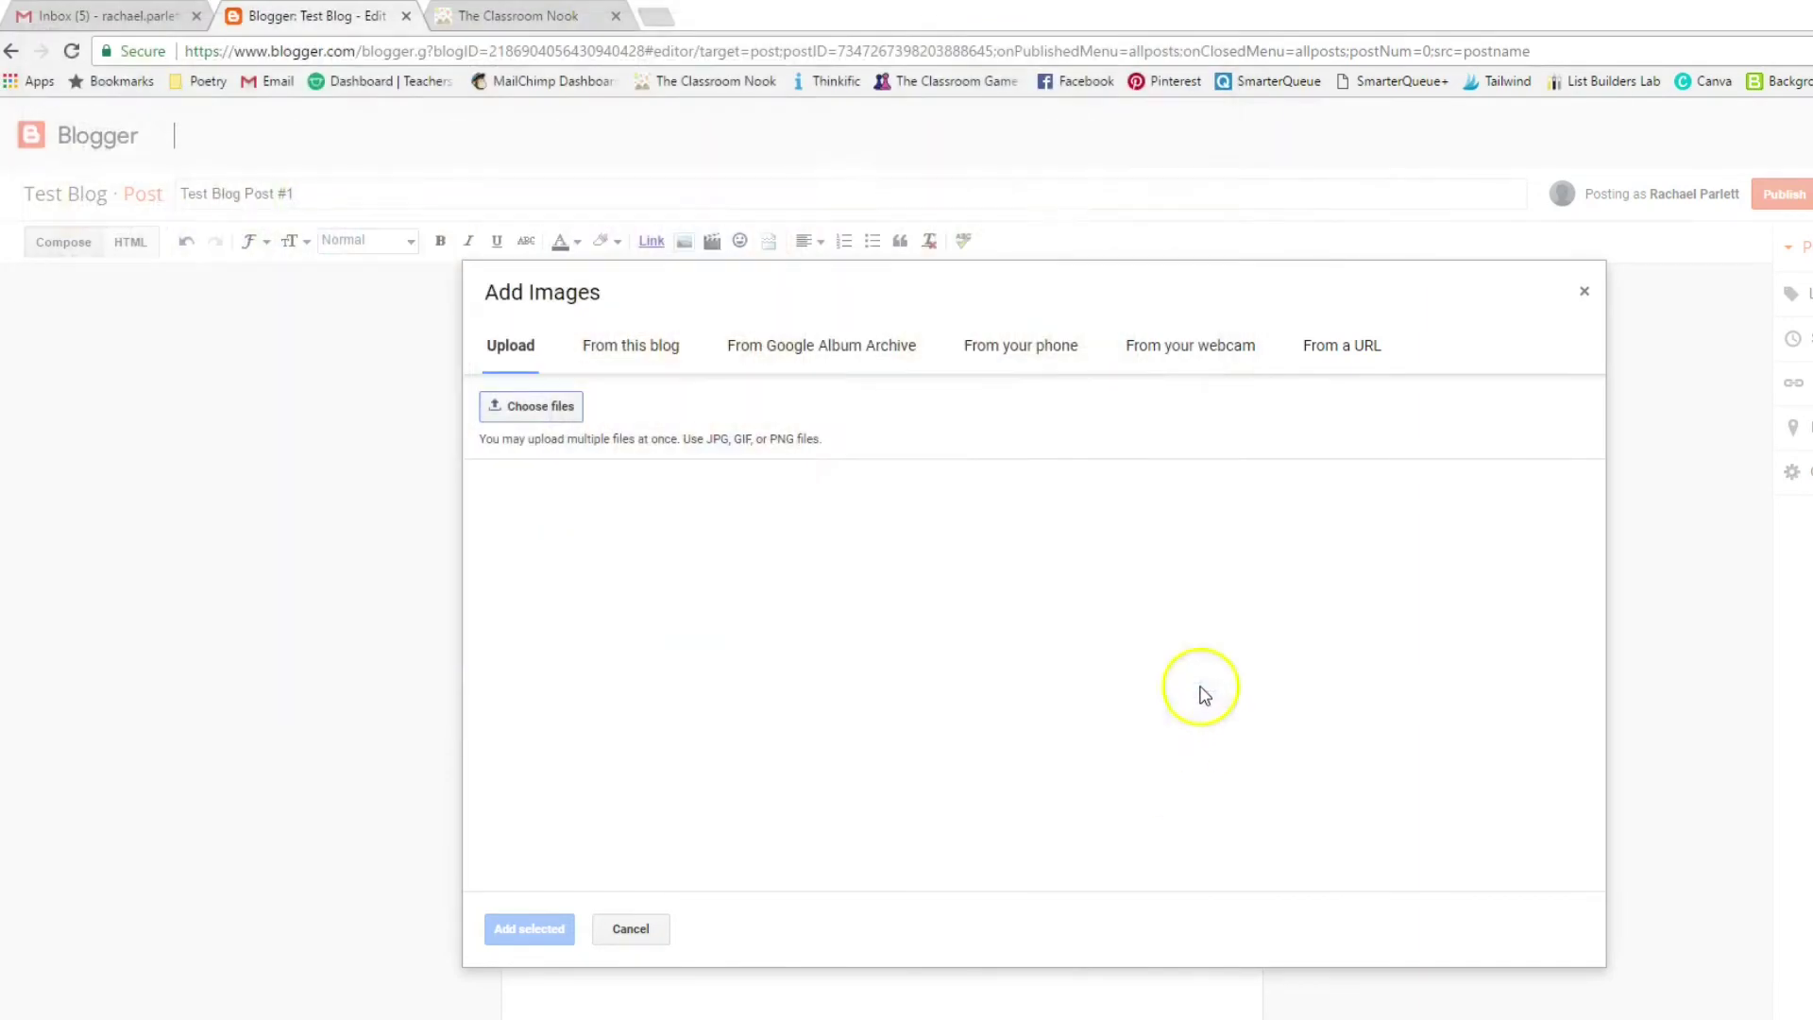
click(630, 930)
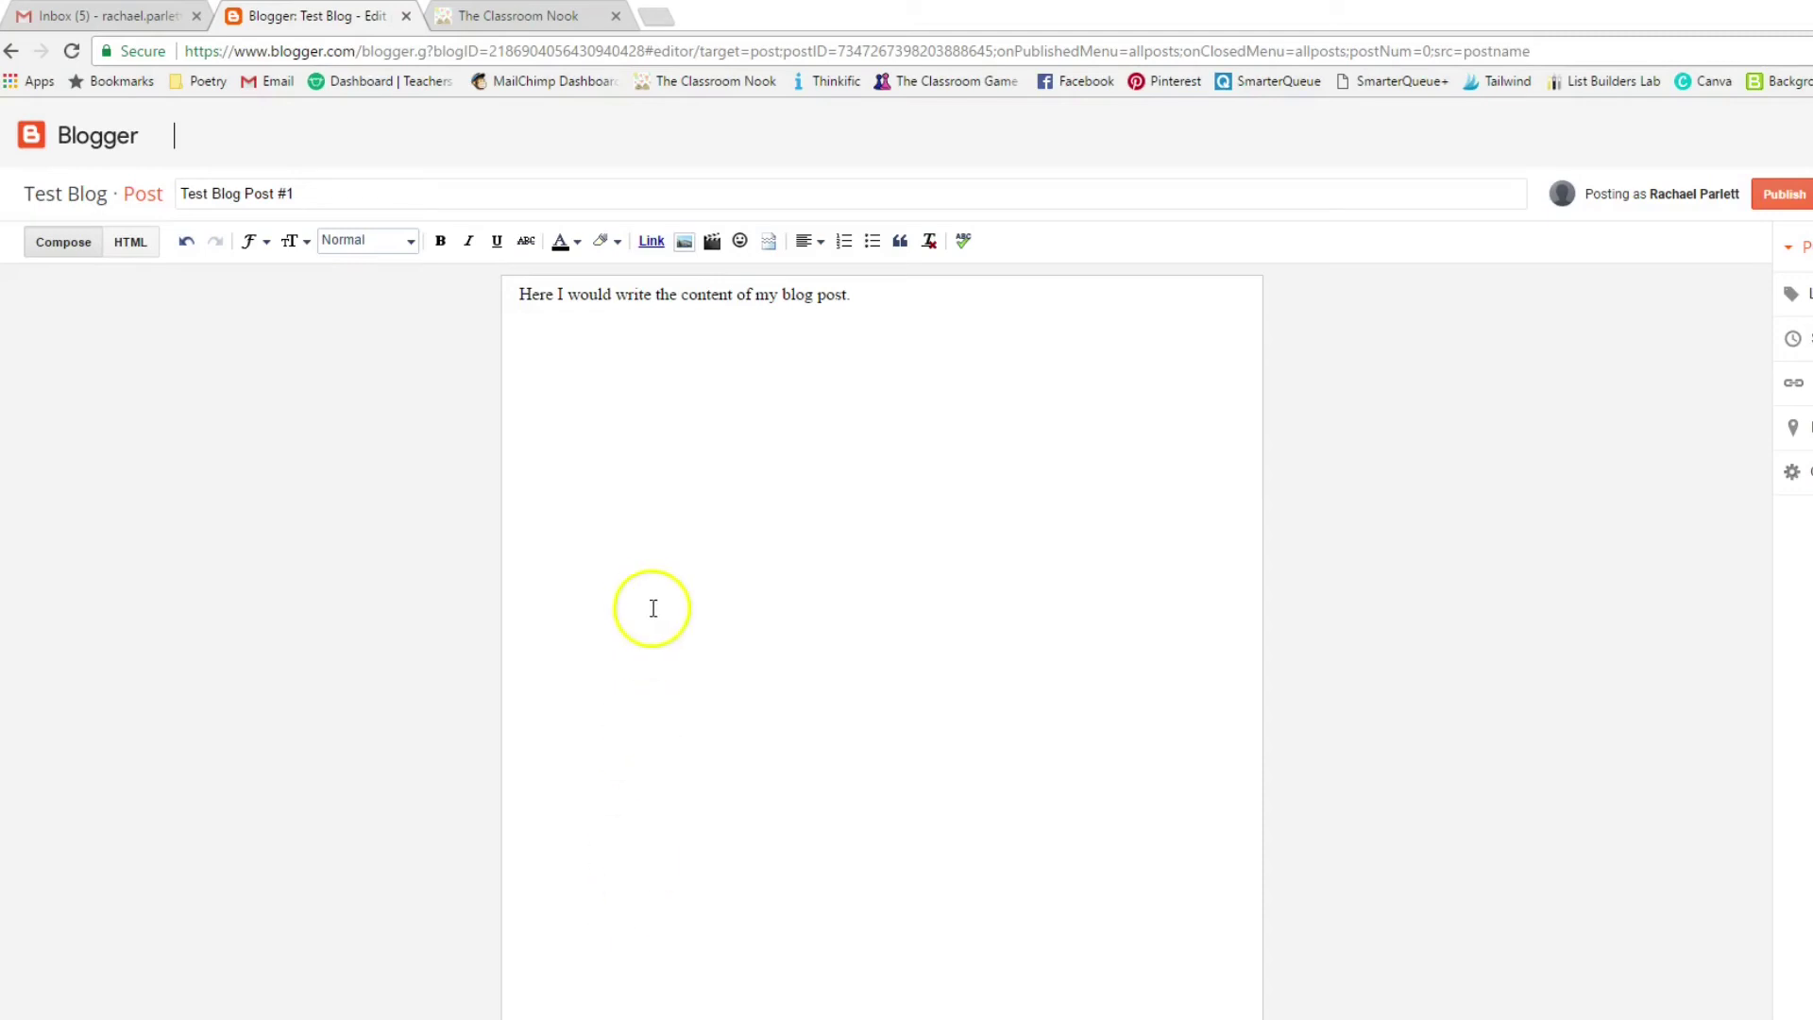
Step: Switch to The Classroom Nook website and copy the coloured pencils image from the post about using your summer to plan
click(518, 19)
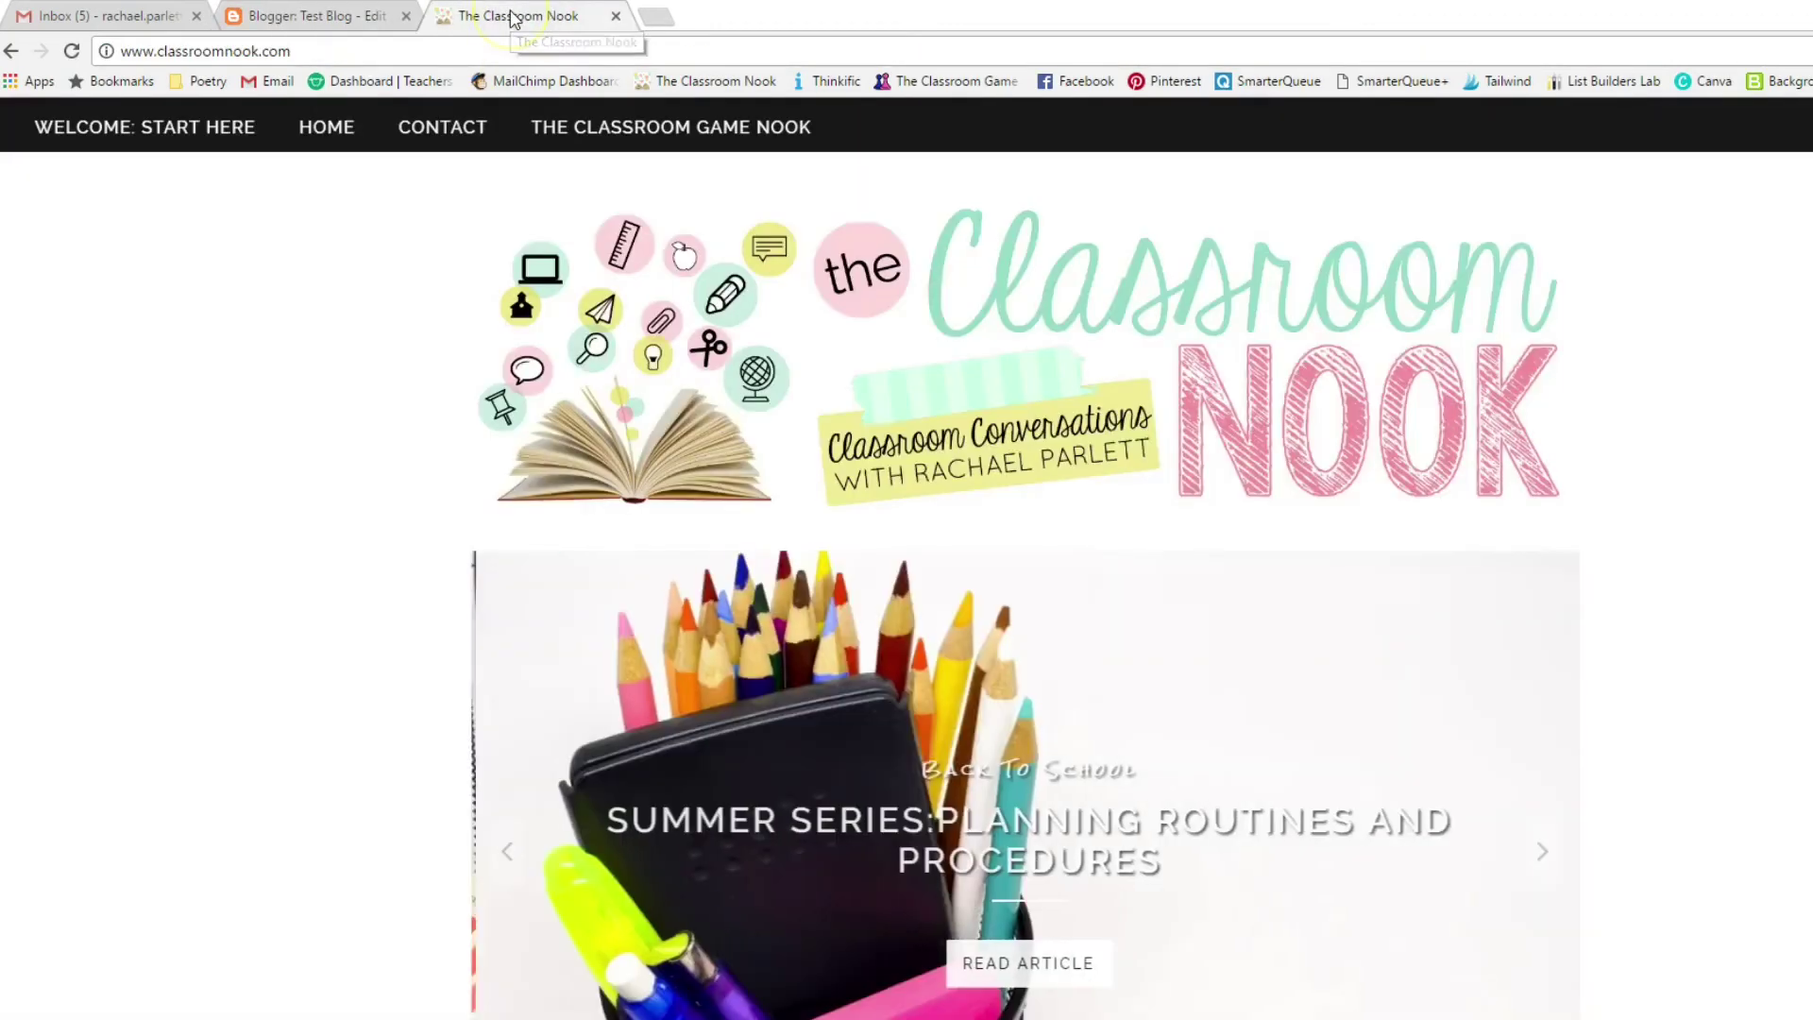
scroll(983, 803, down, 3)
scroll(982, 802, down, 10)
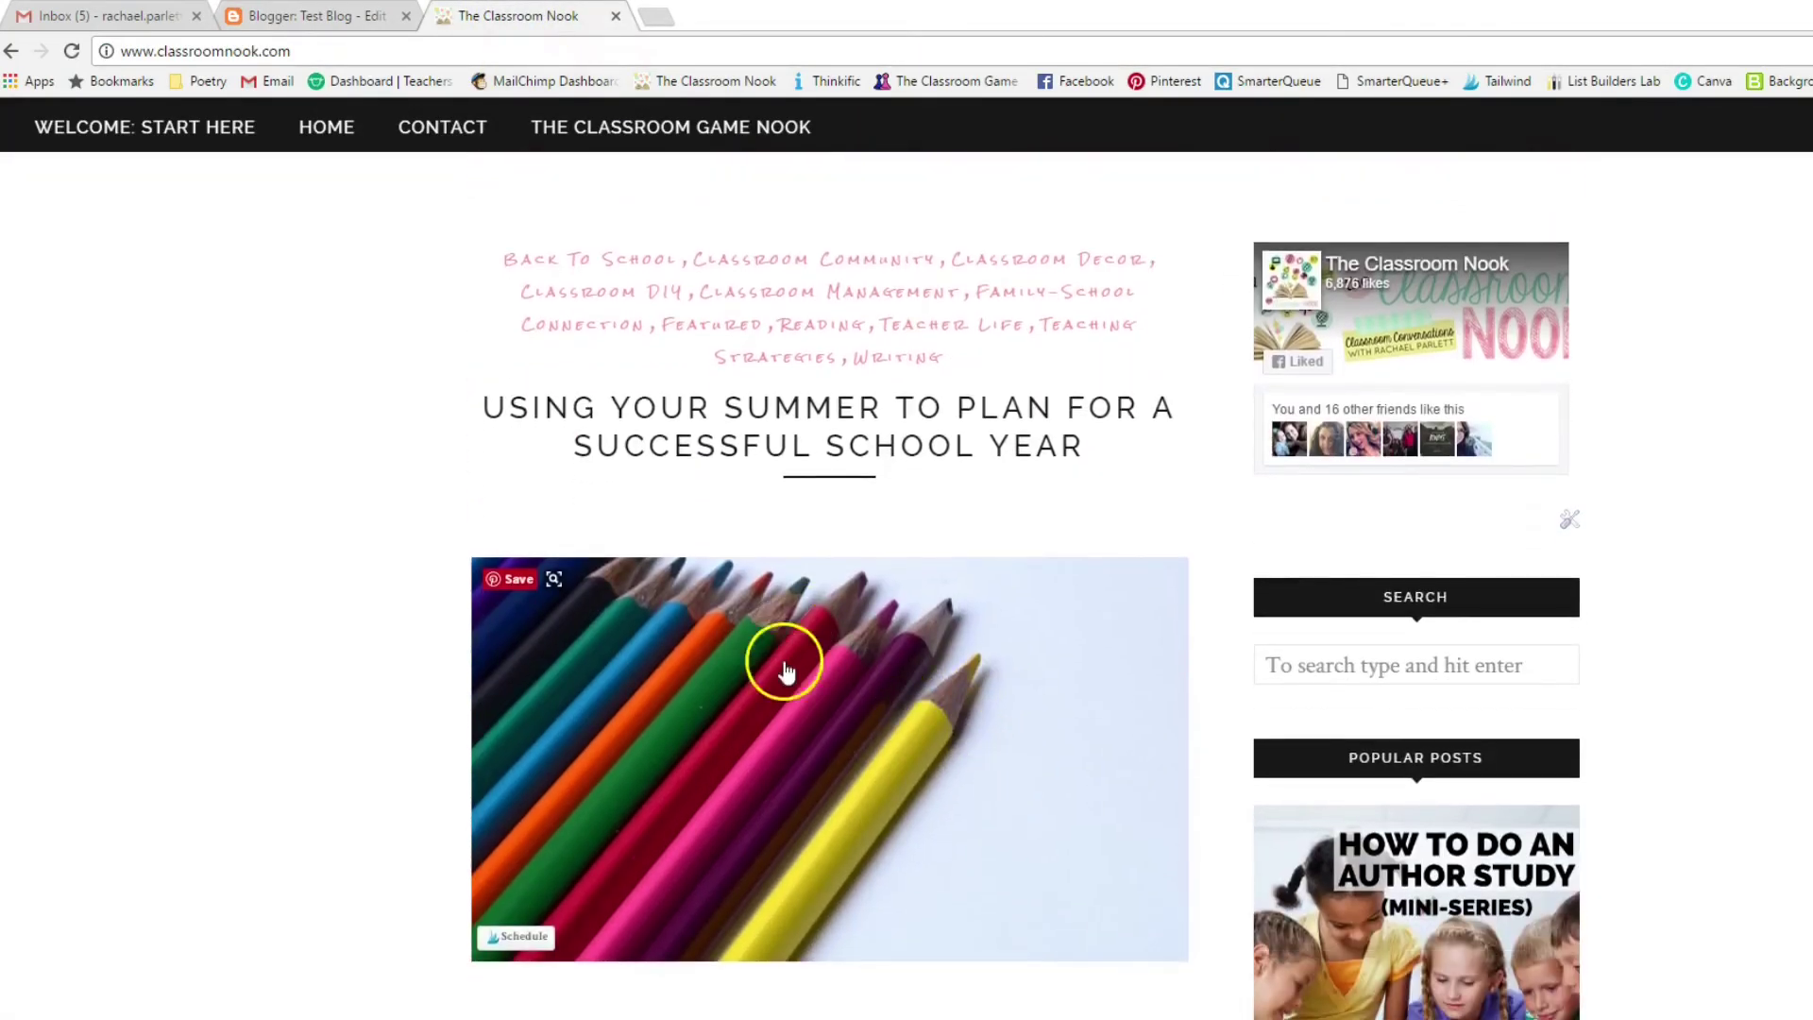
right_click(856, 751)
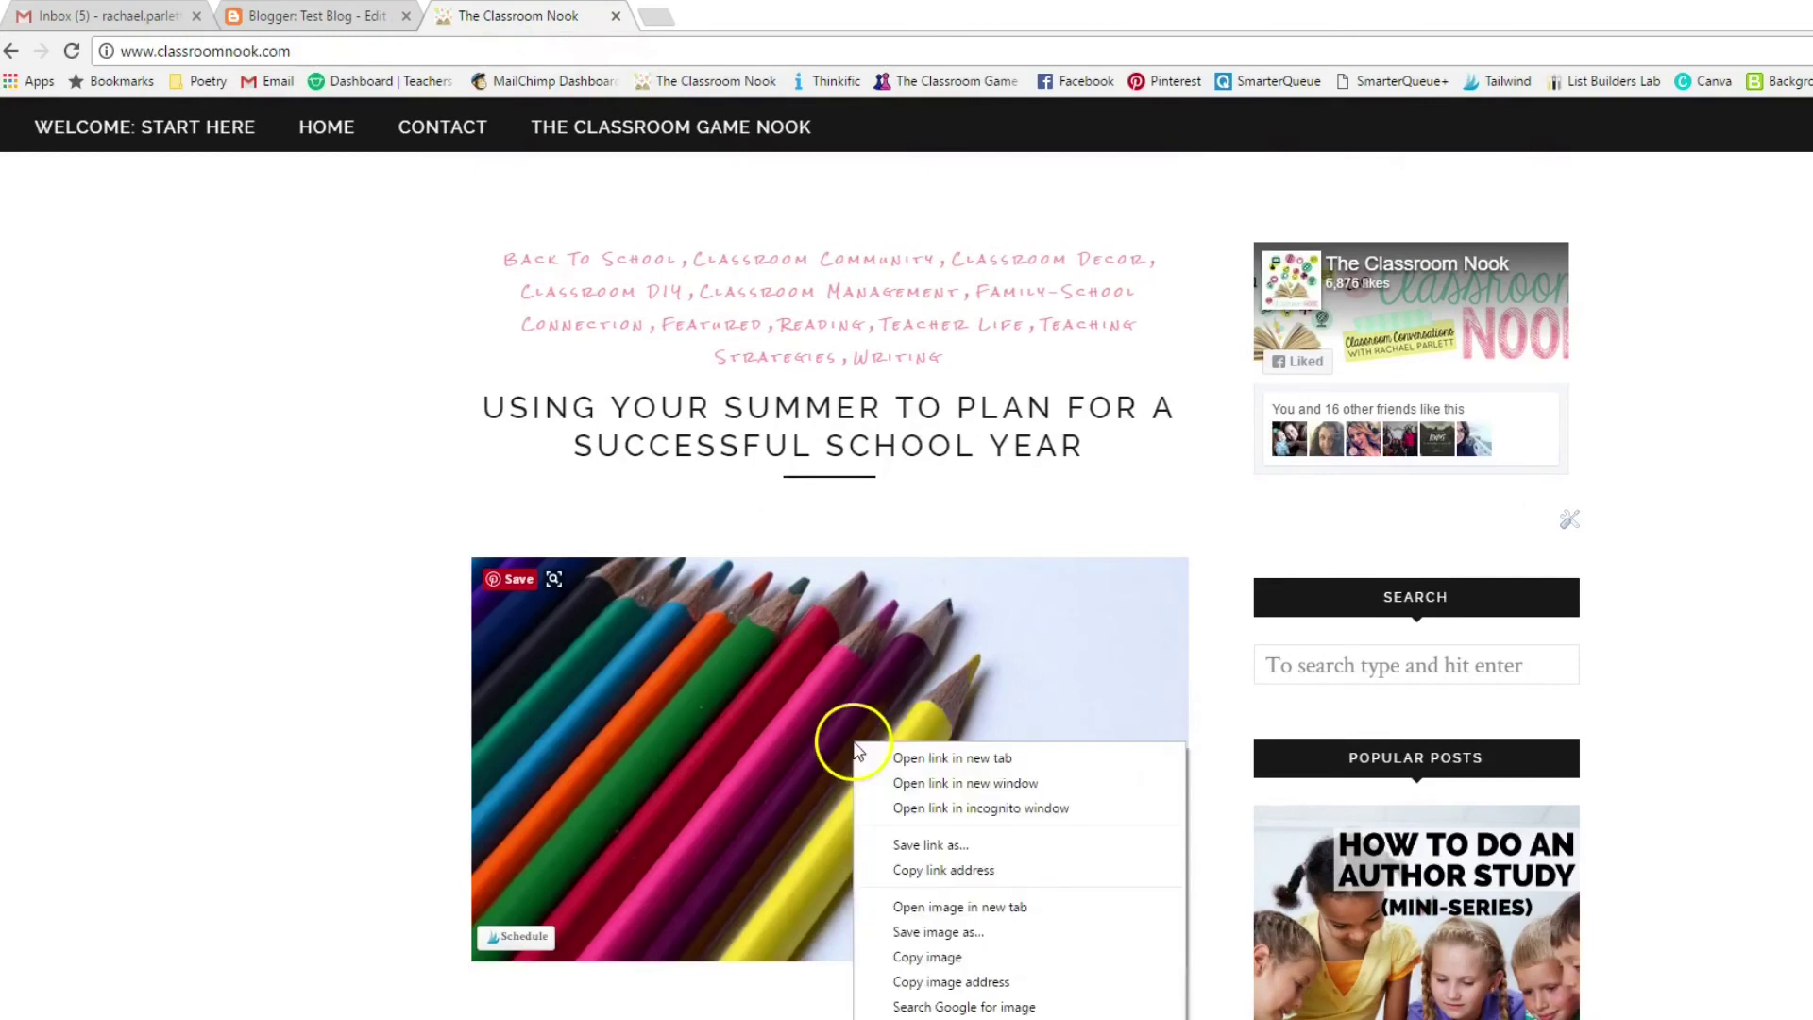
click(962, 959)
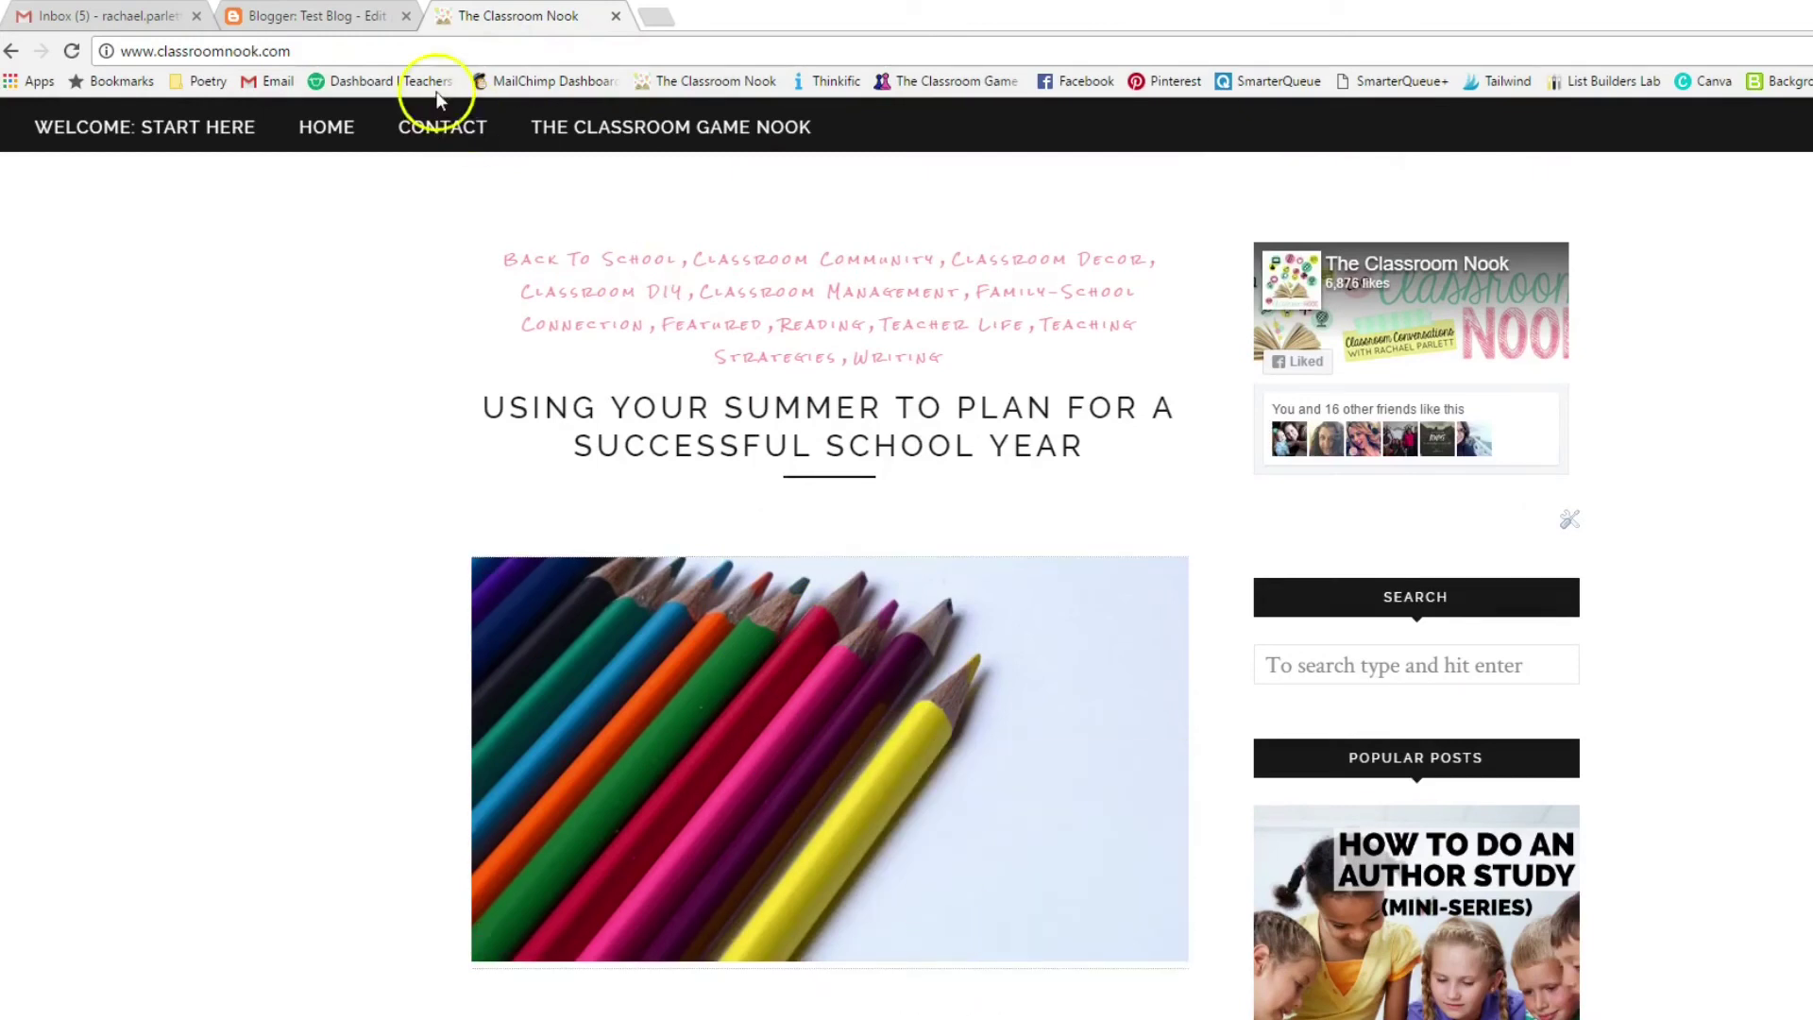
Step: Return to the Blogger post and paste the copied coloured pencils image after the sentence
click(298, 16)
right_click(607, 368)
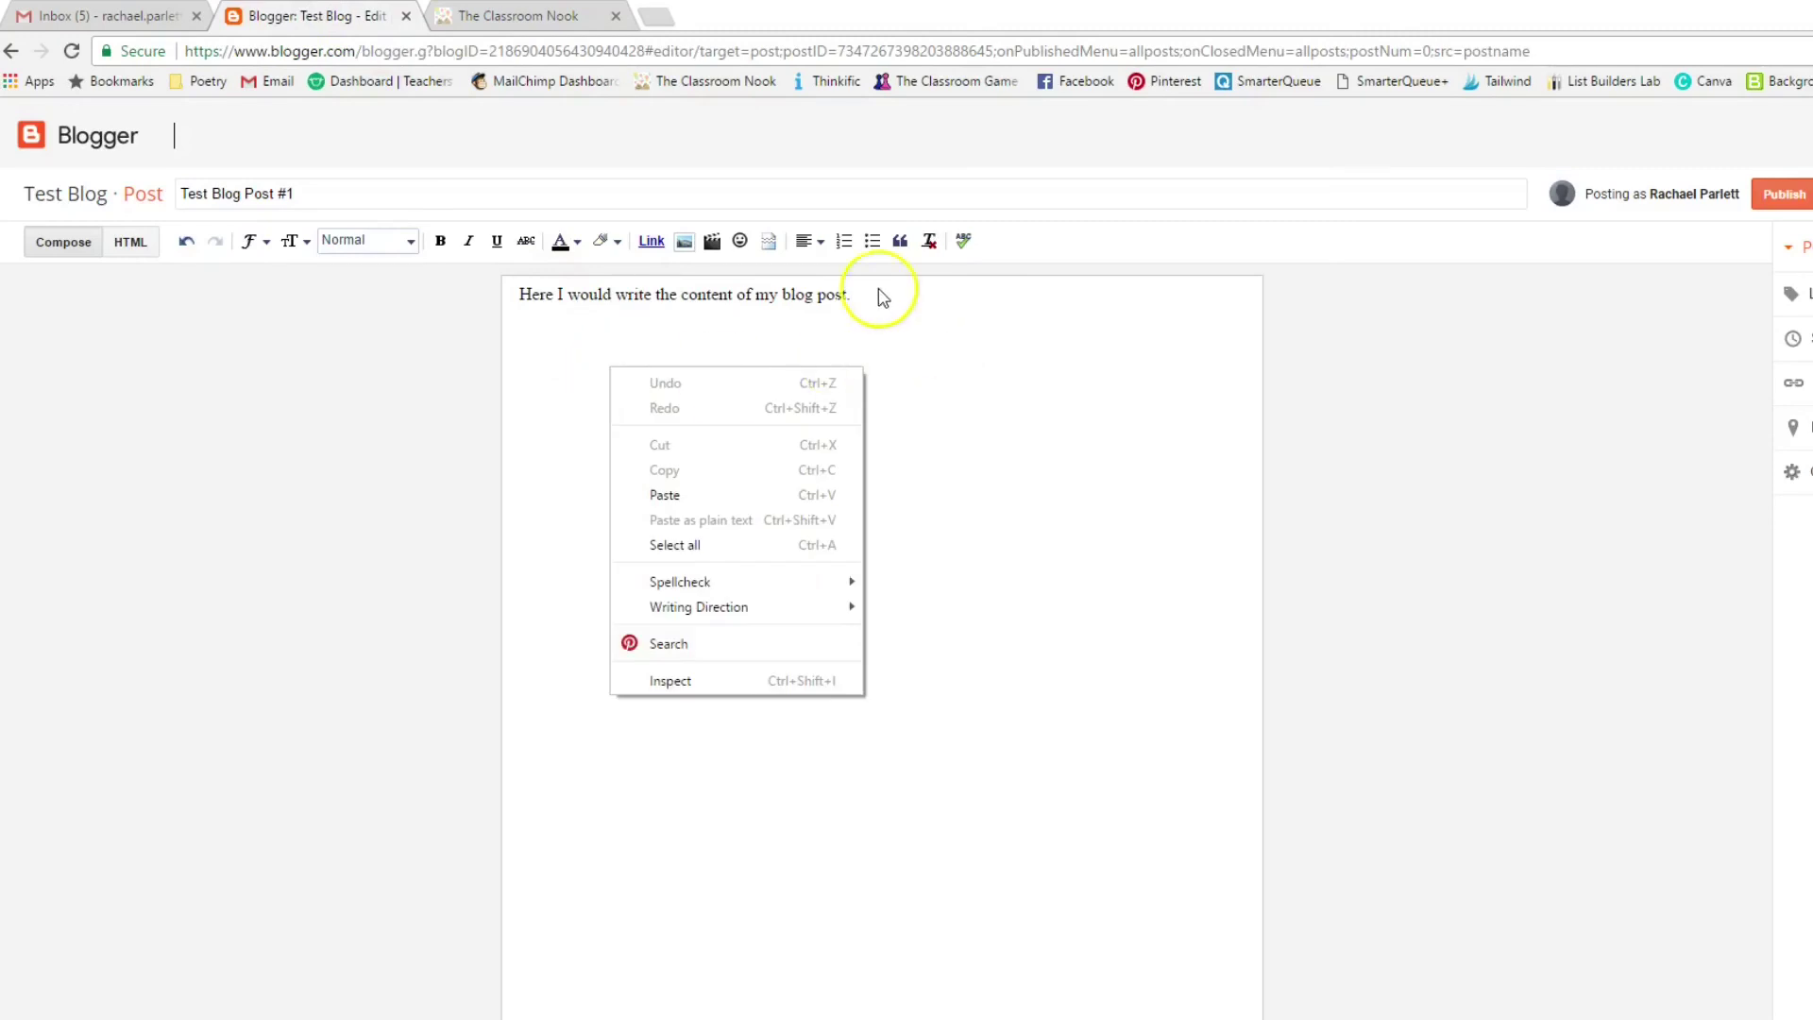
click(869, 290)
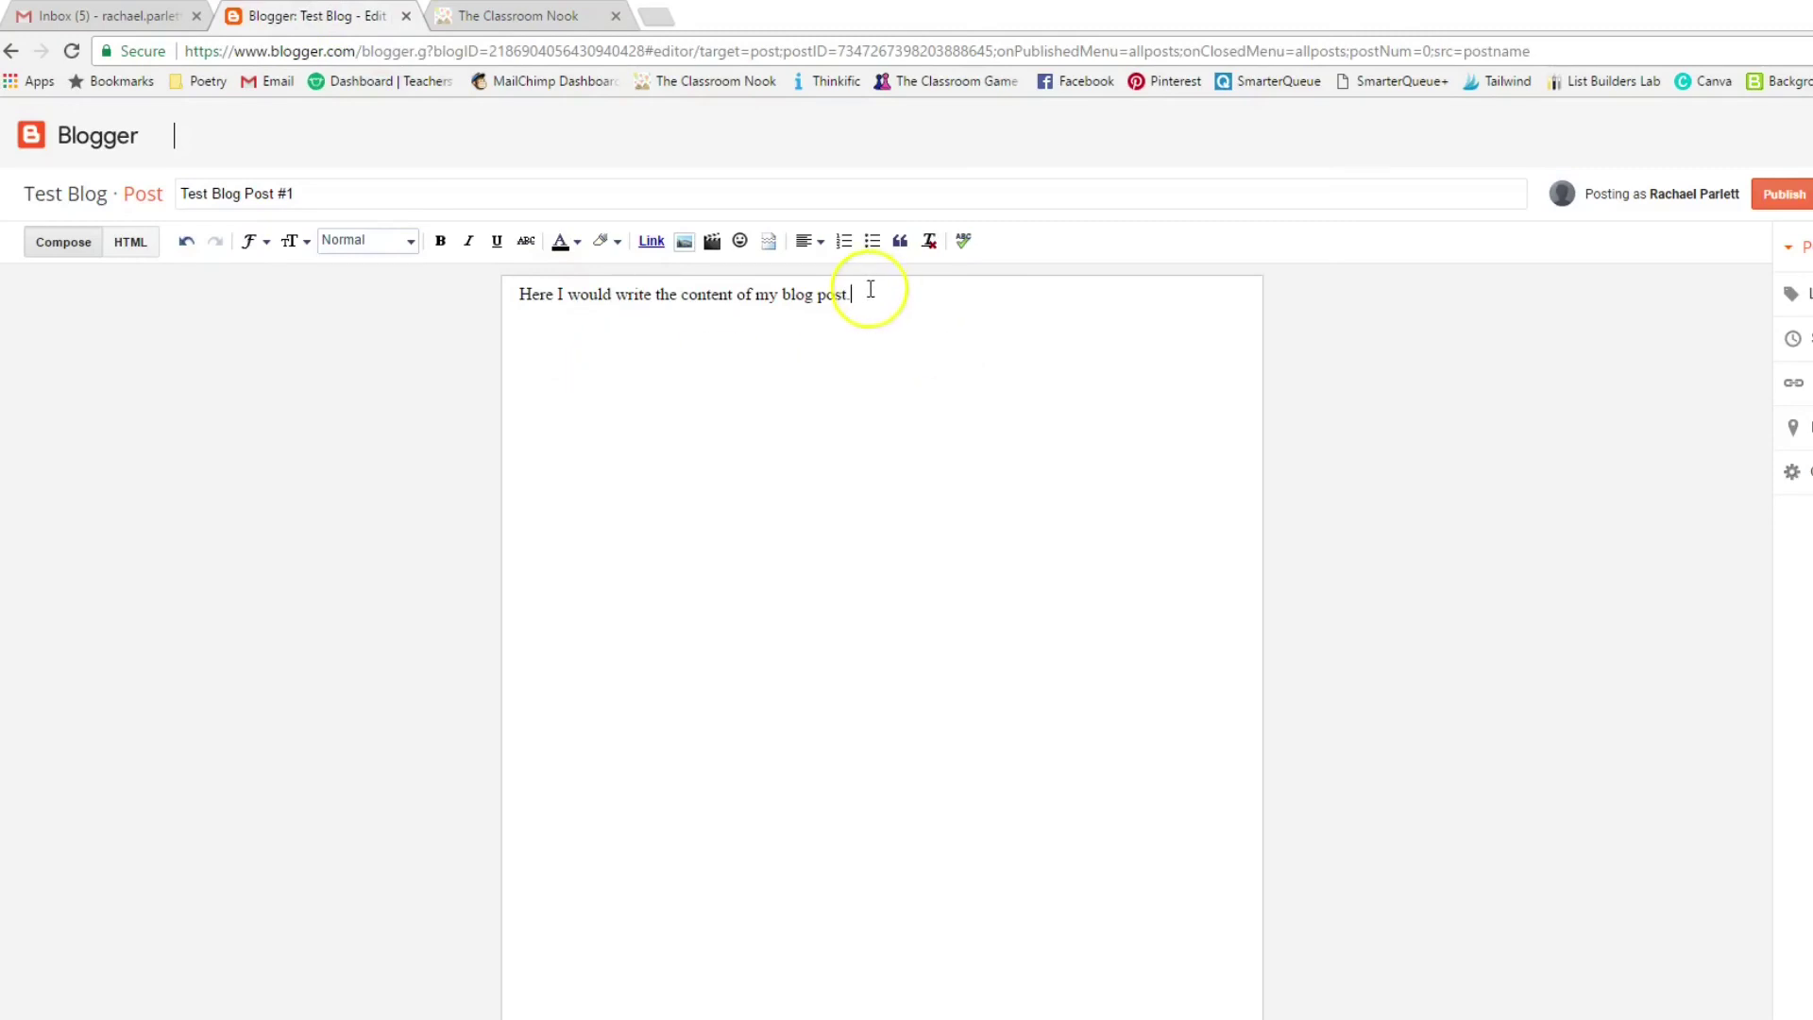
right_click(688, 324)
click(740, 445)
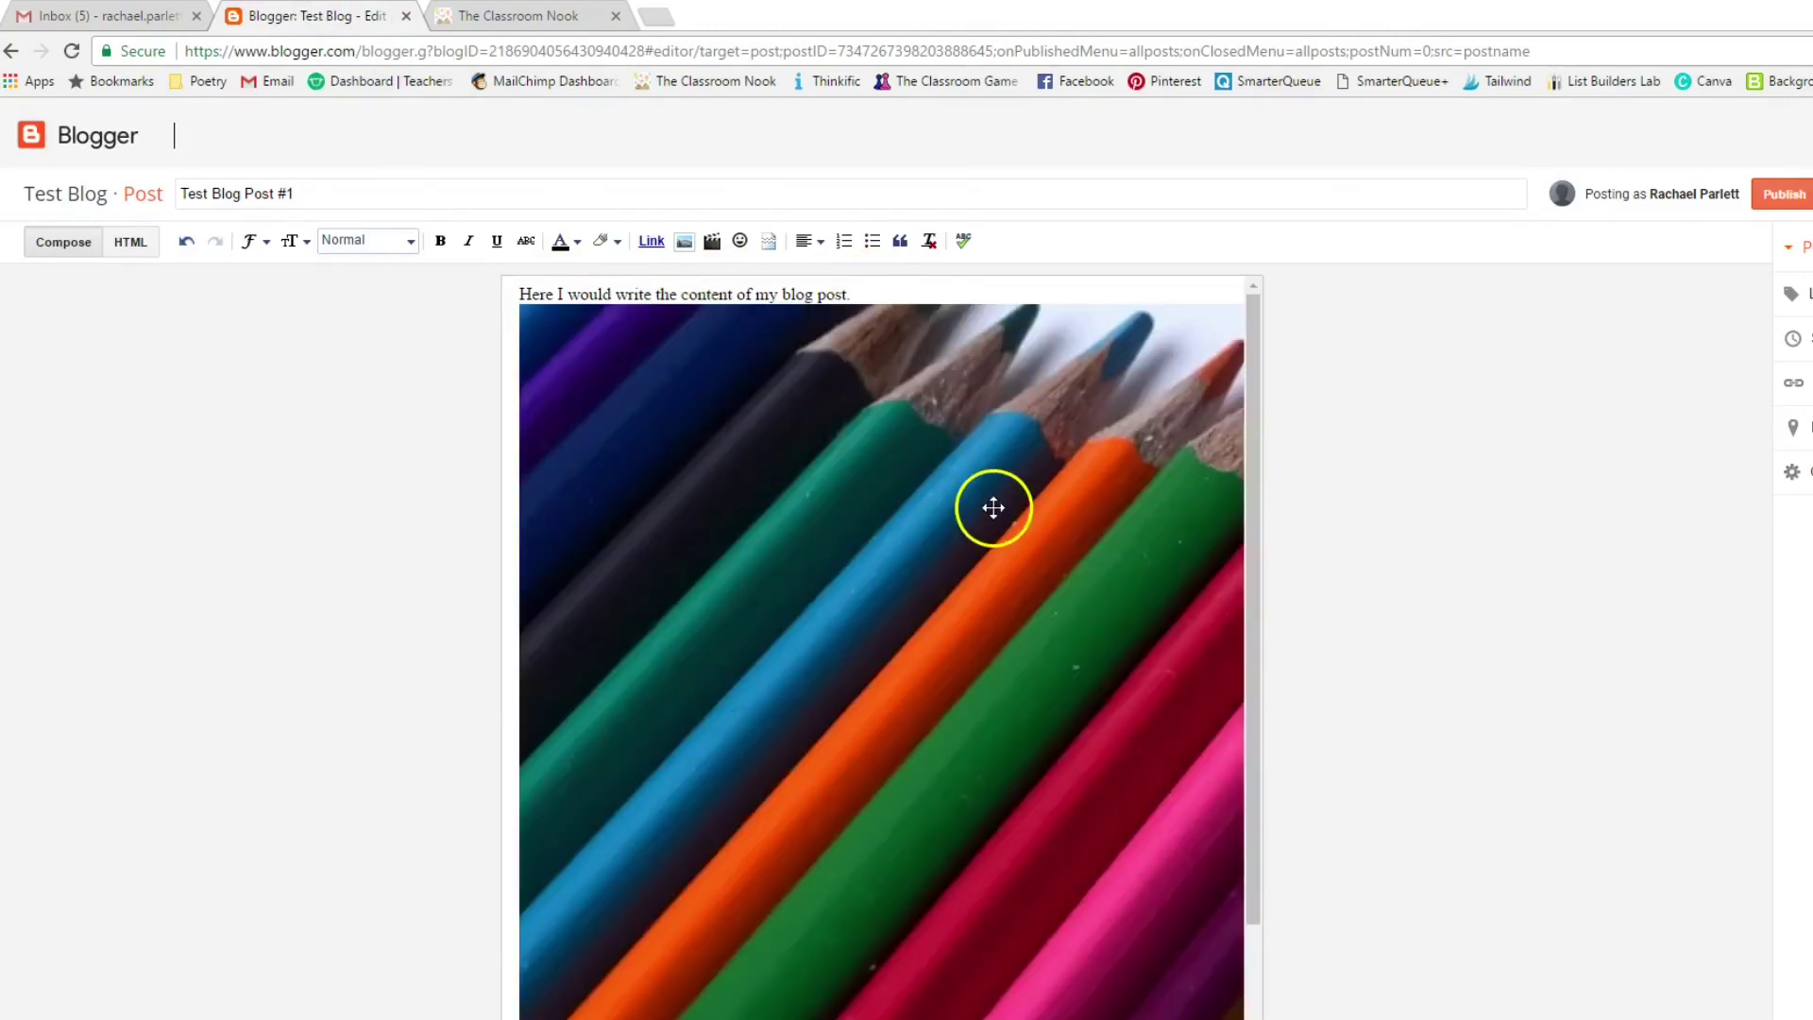
Step: Try the Small and Medium sizes on the pasted pencils image and set it to X-Large
scroll(757, 579, down, 3)
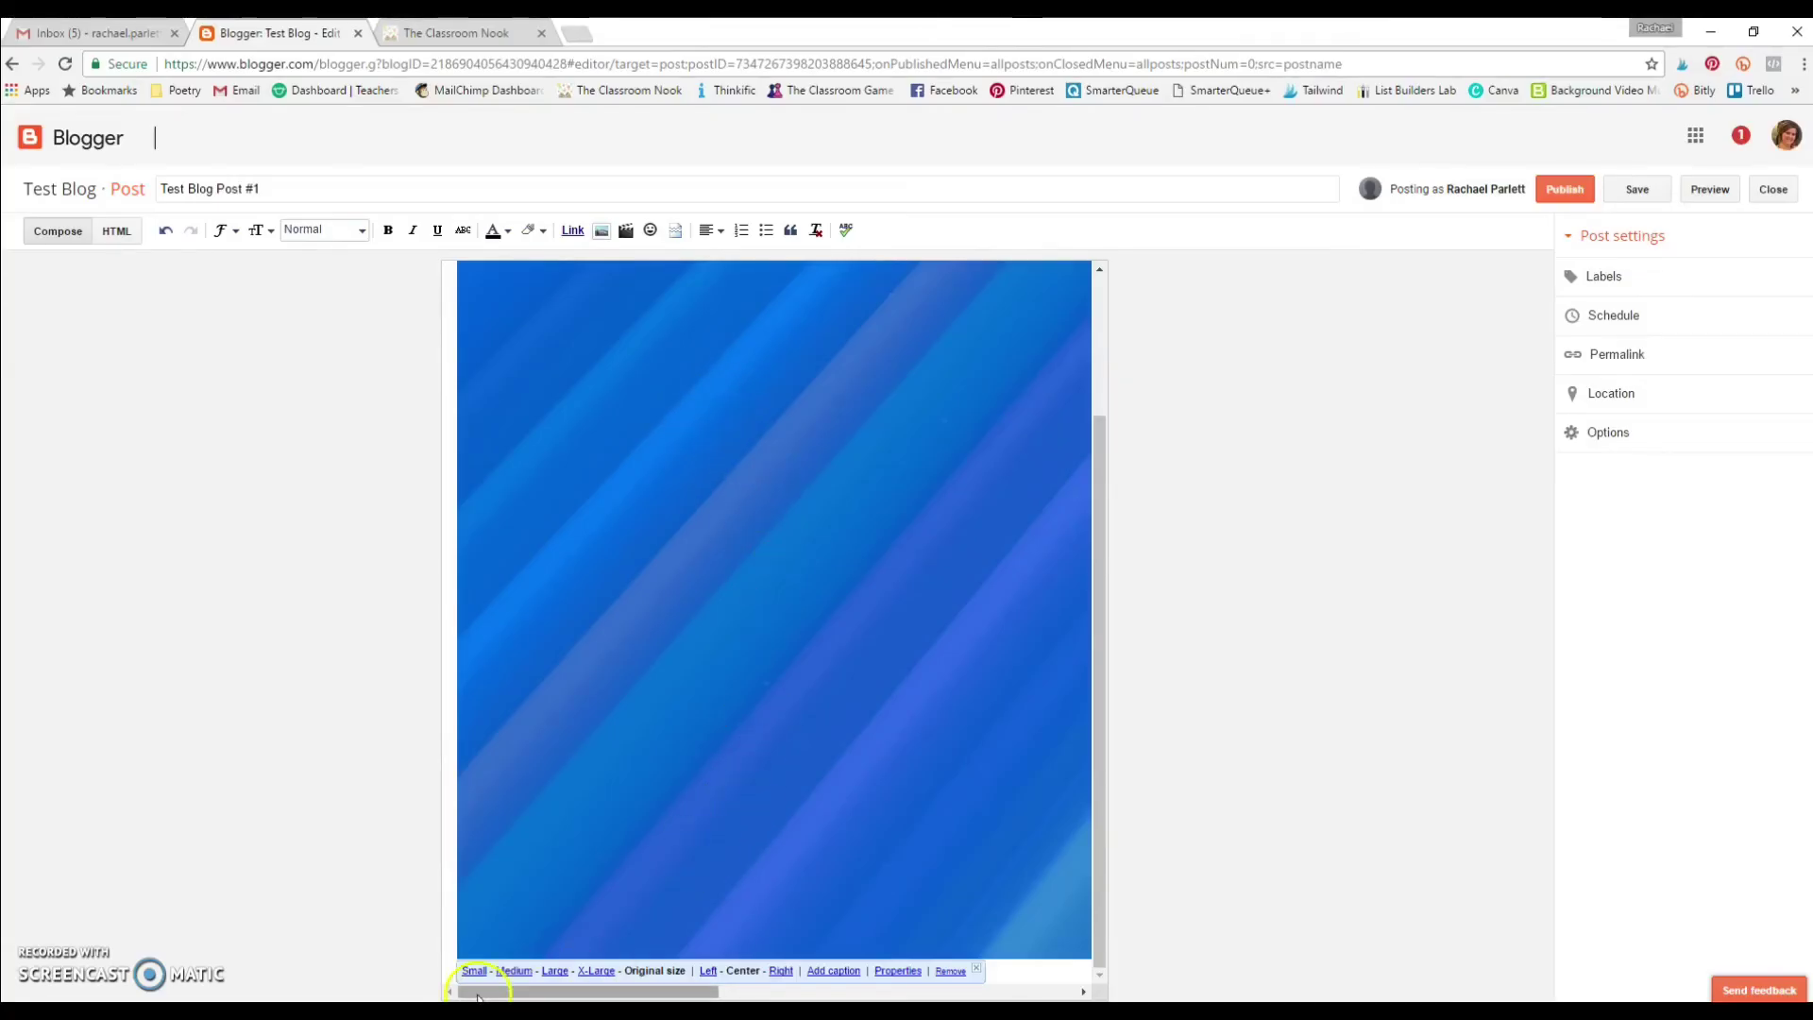
click(474, 973)
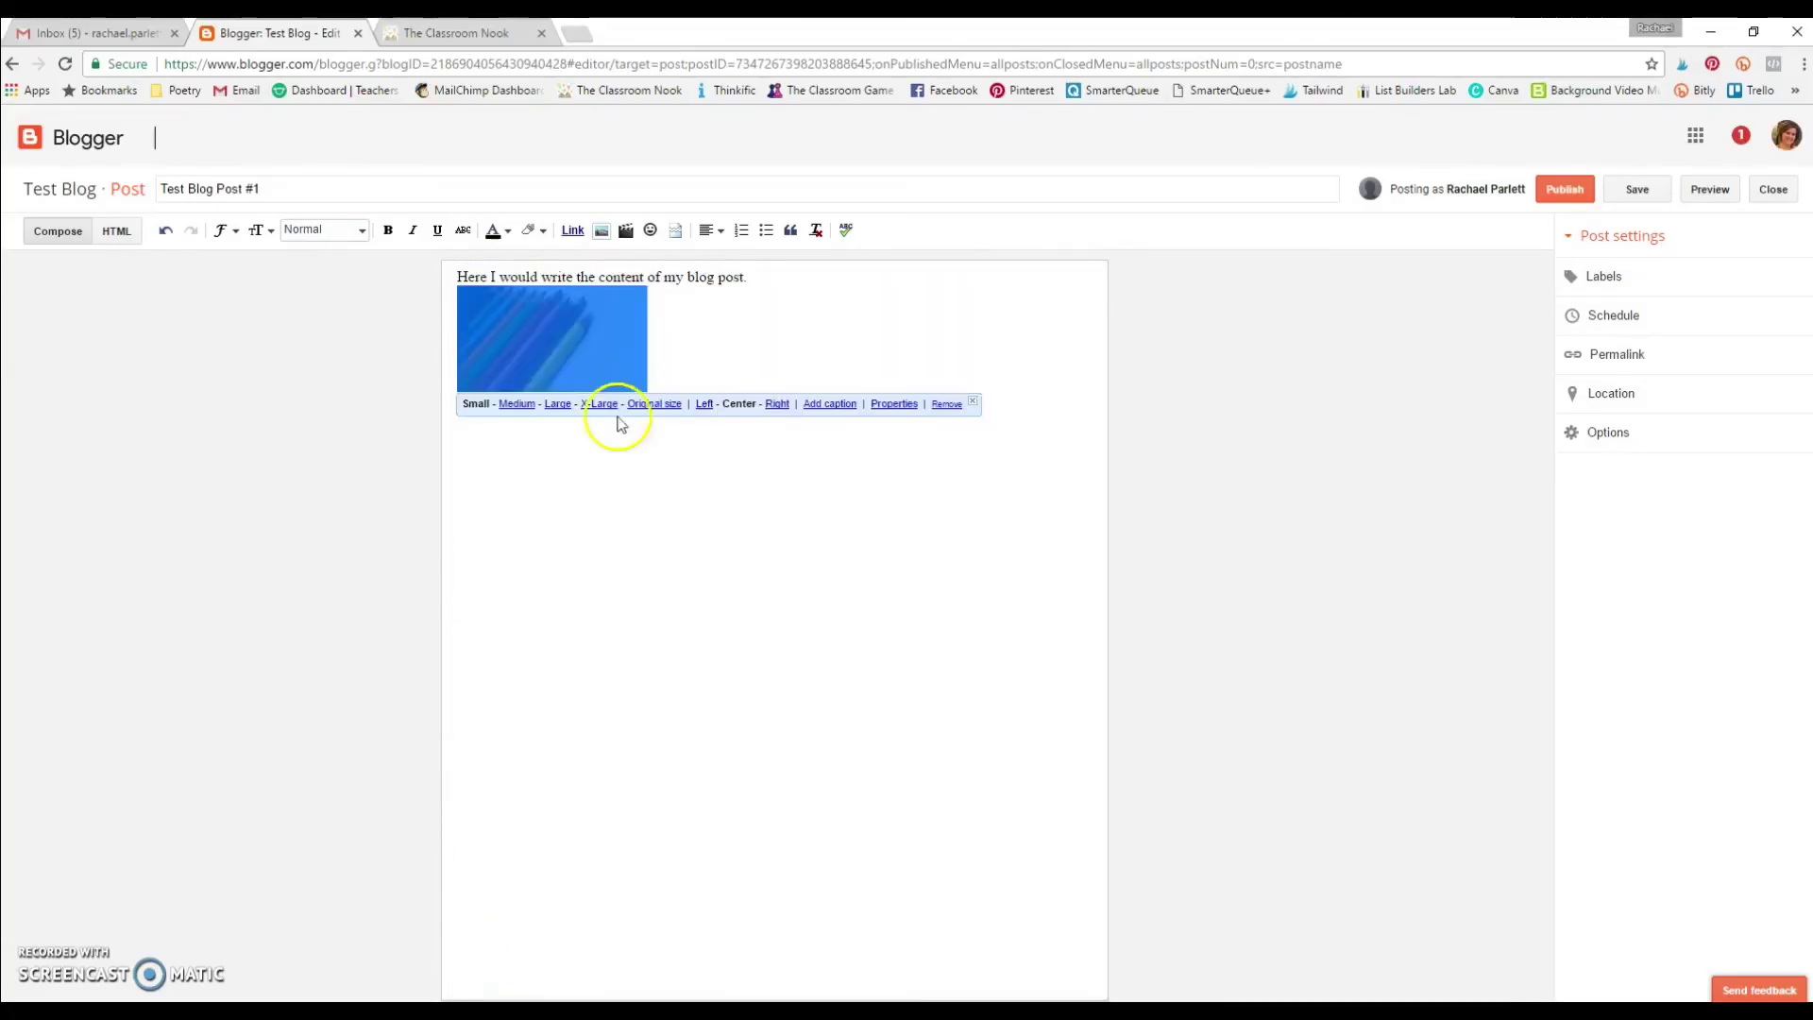
click(518, 406)
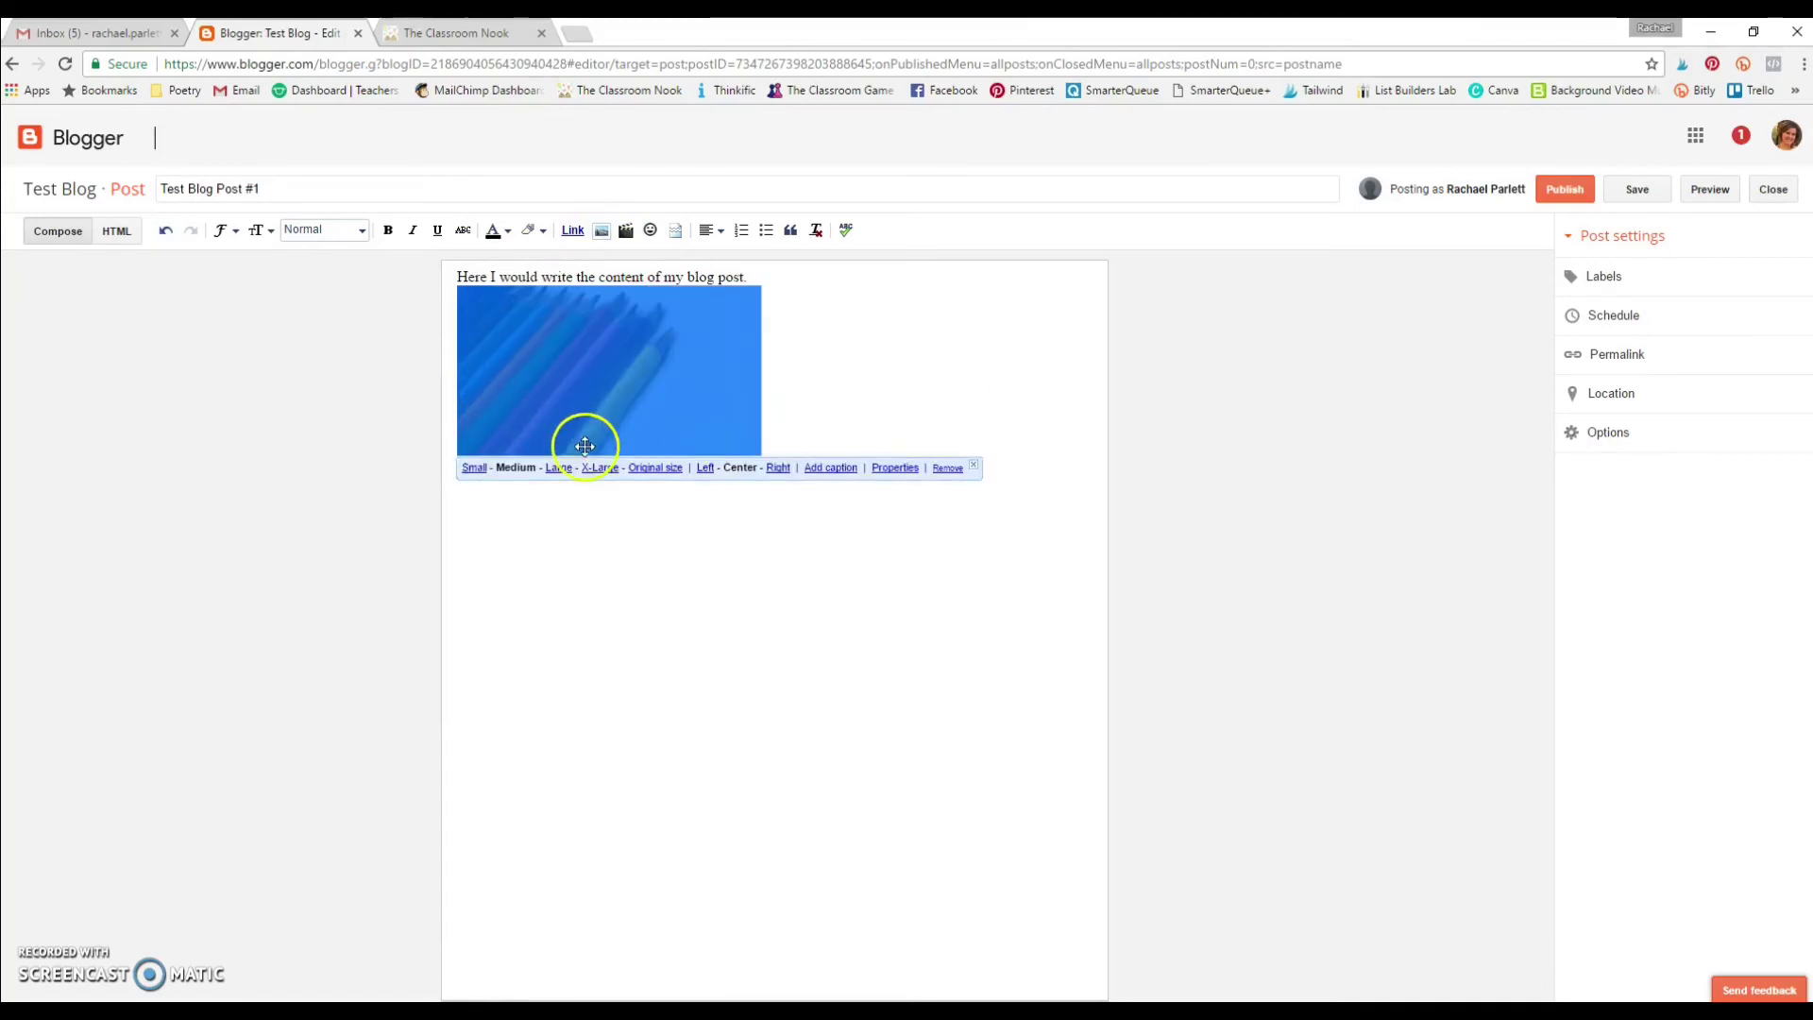
click(557, 468)
click(603, 509)
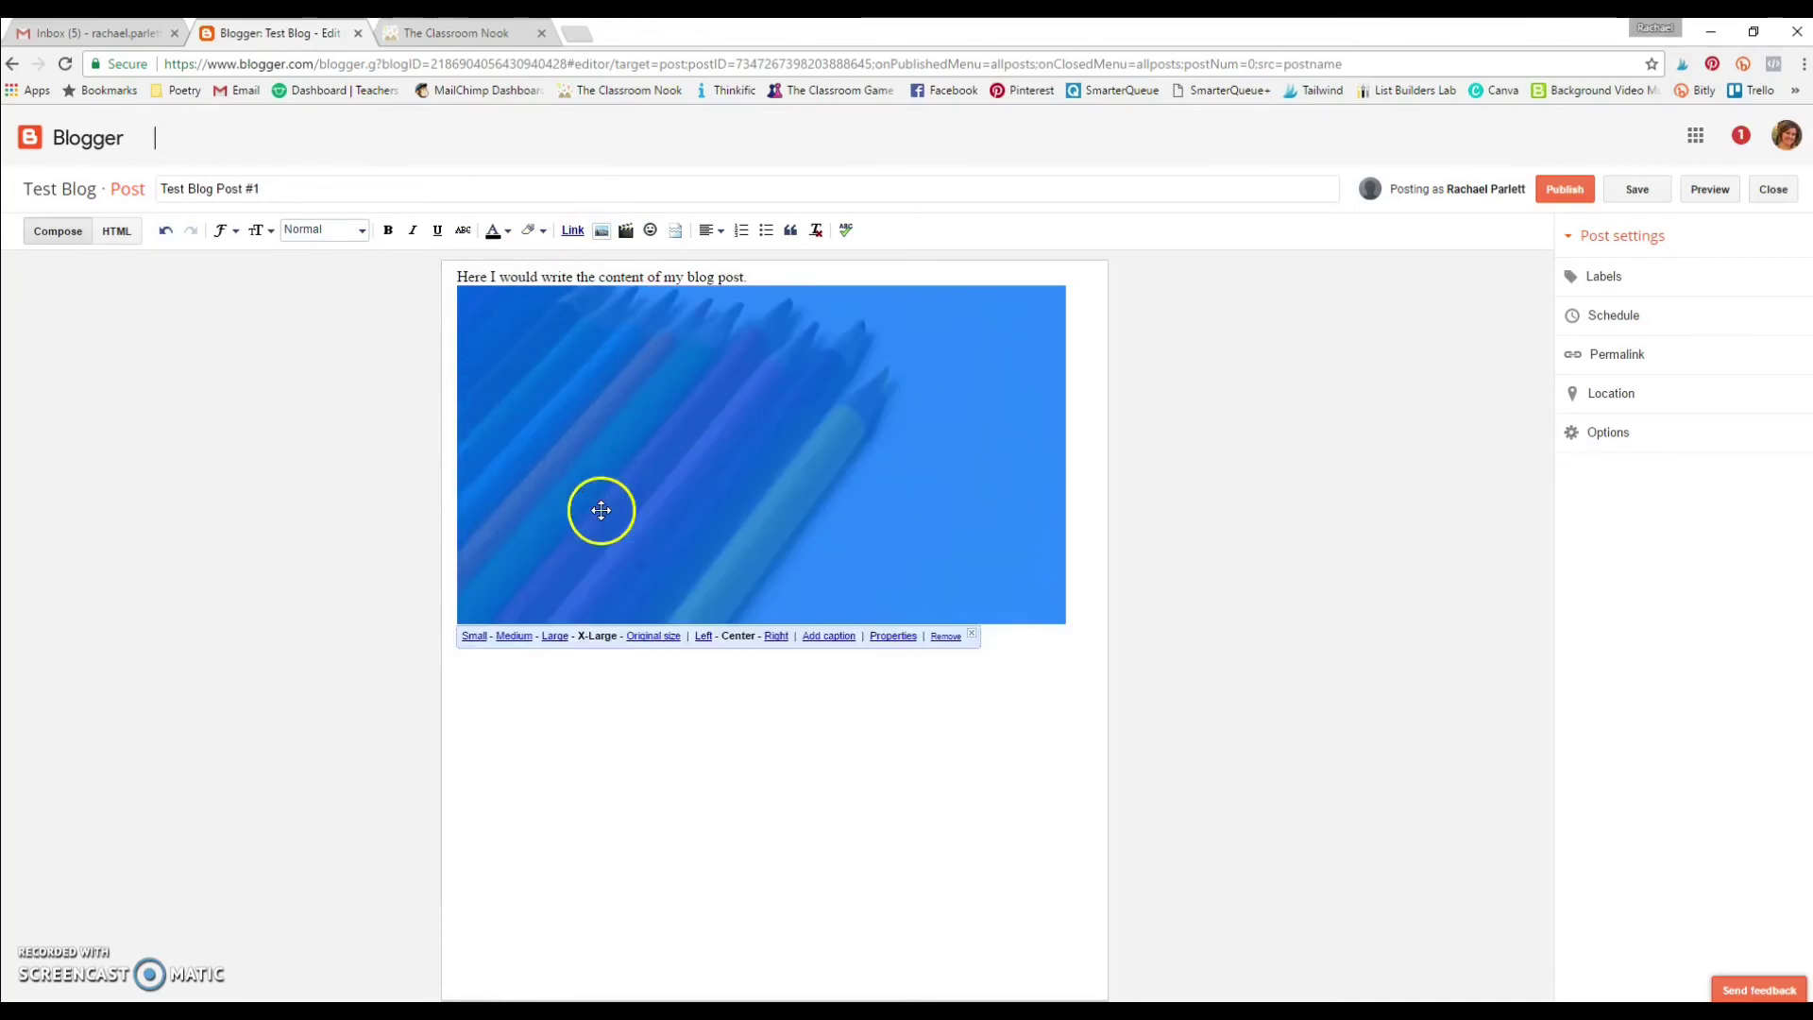
click(846, 789)
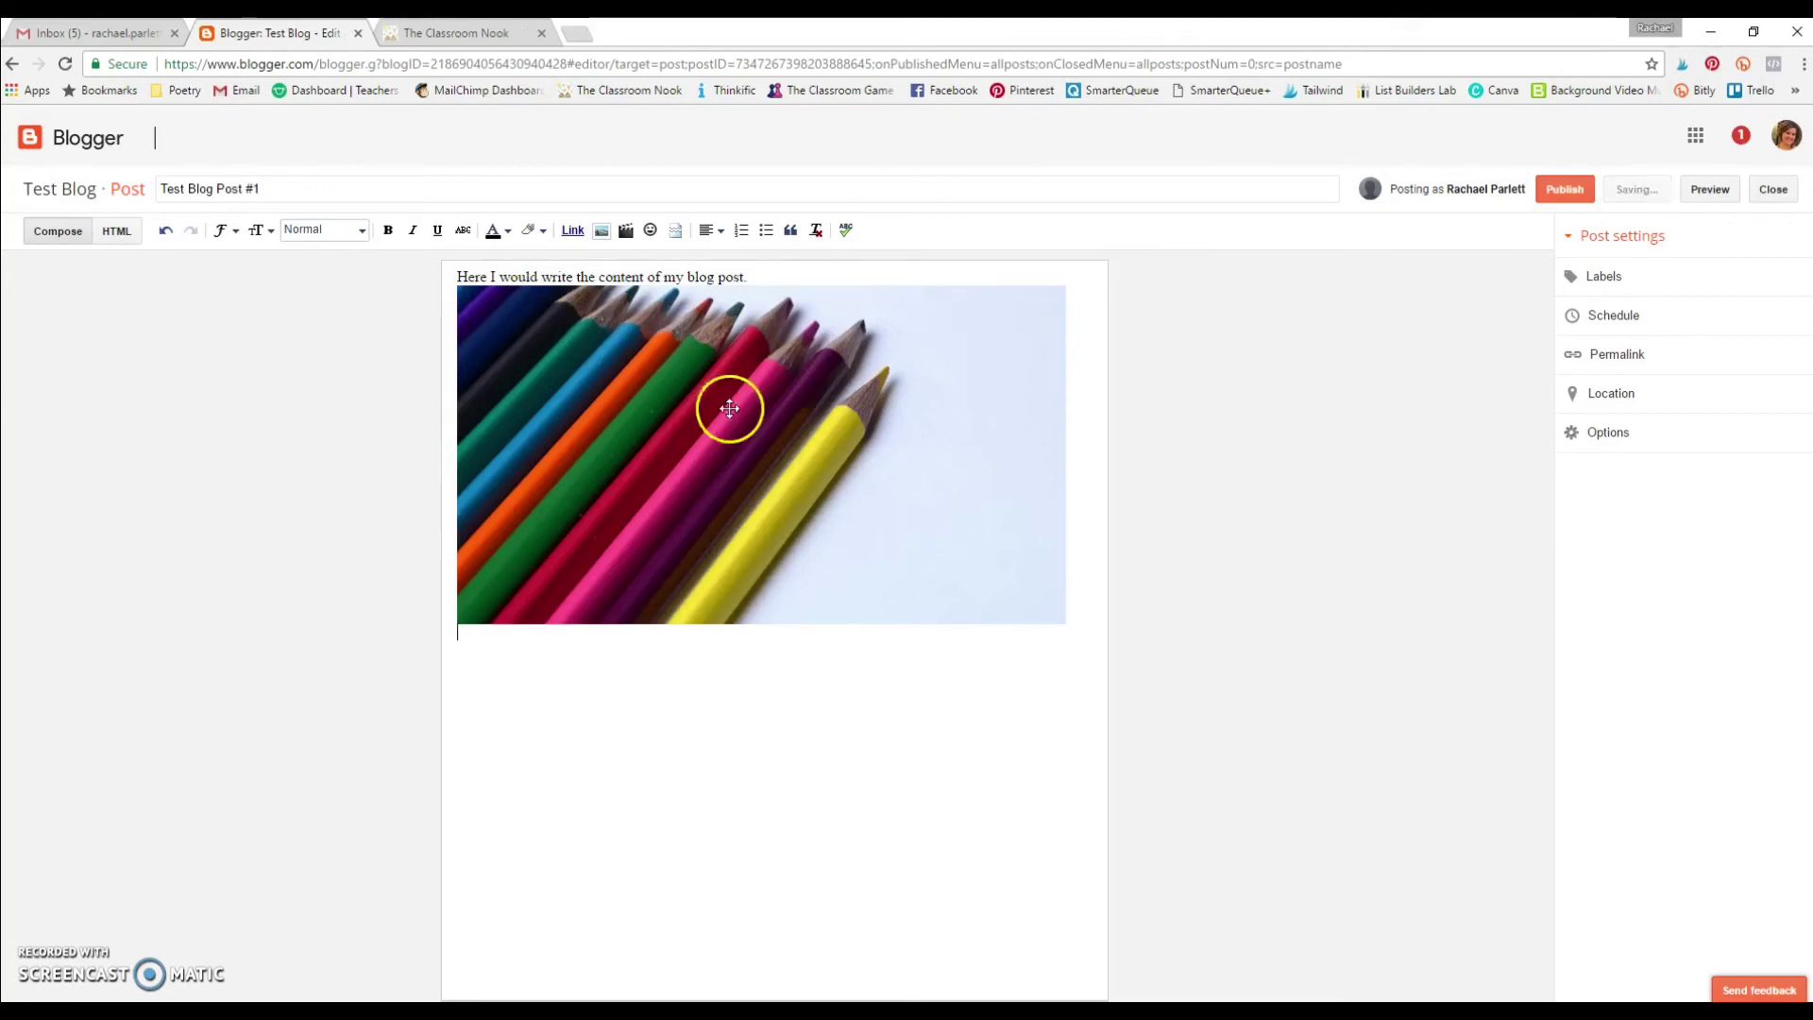
Step: Preview the post with its image, close the preview, and remove the coloured pencils image from the post
click(1715, 189)
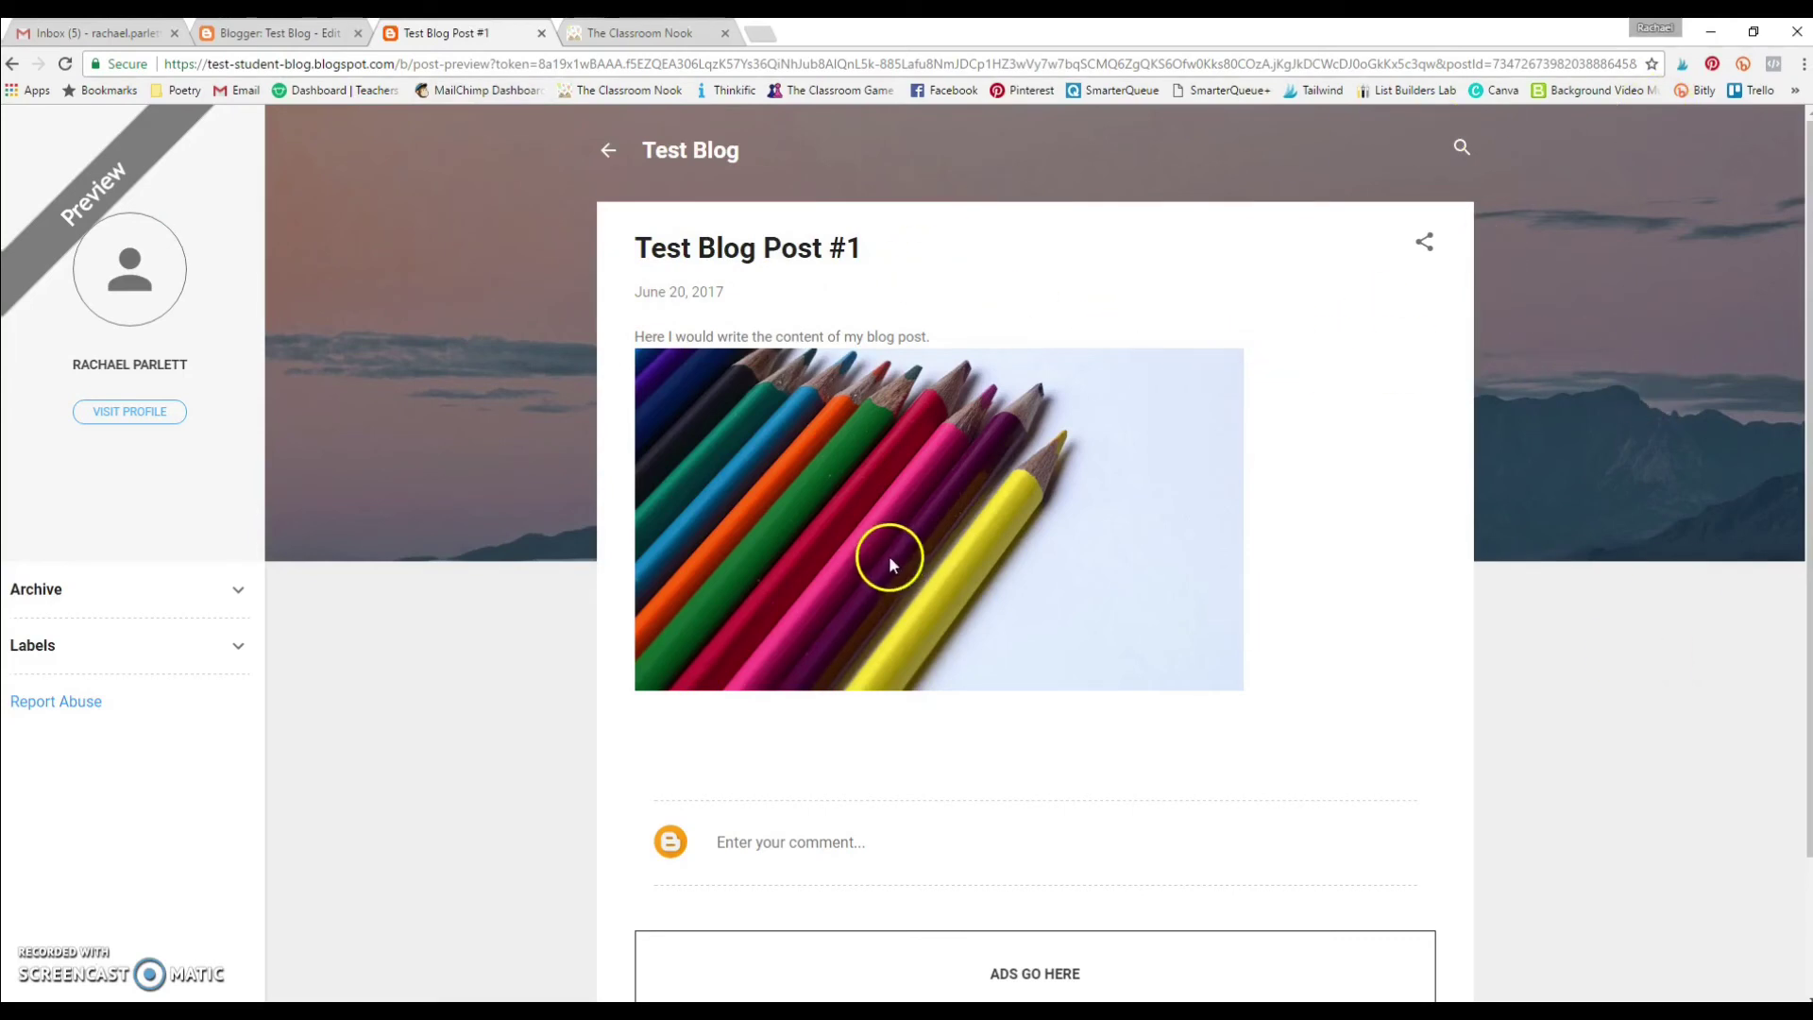
click(541, 34)
click(699, 460)
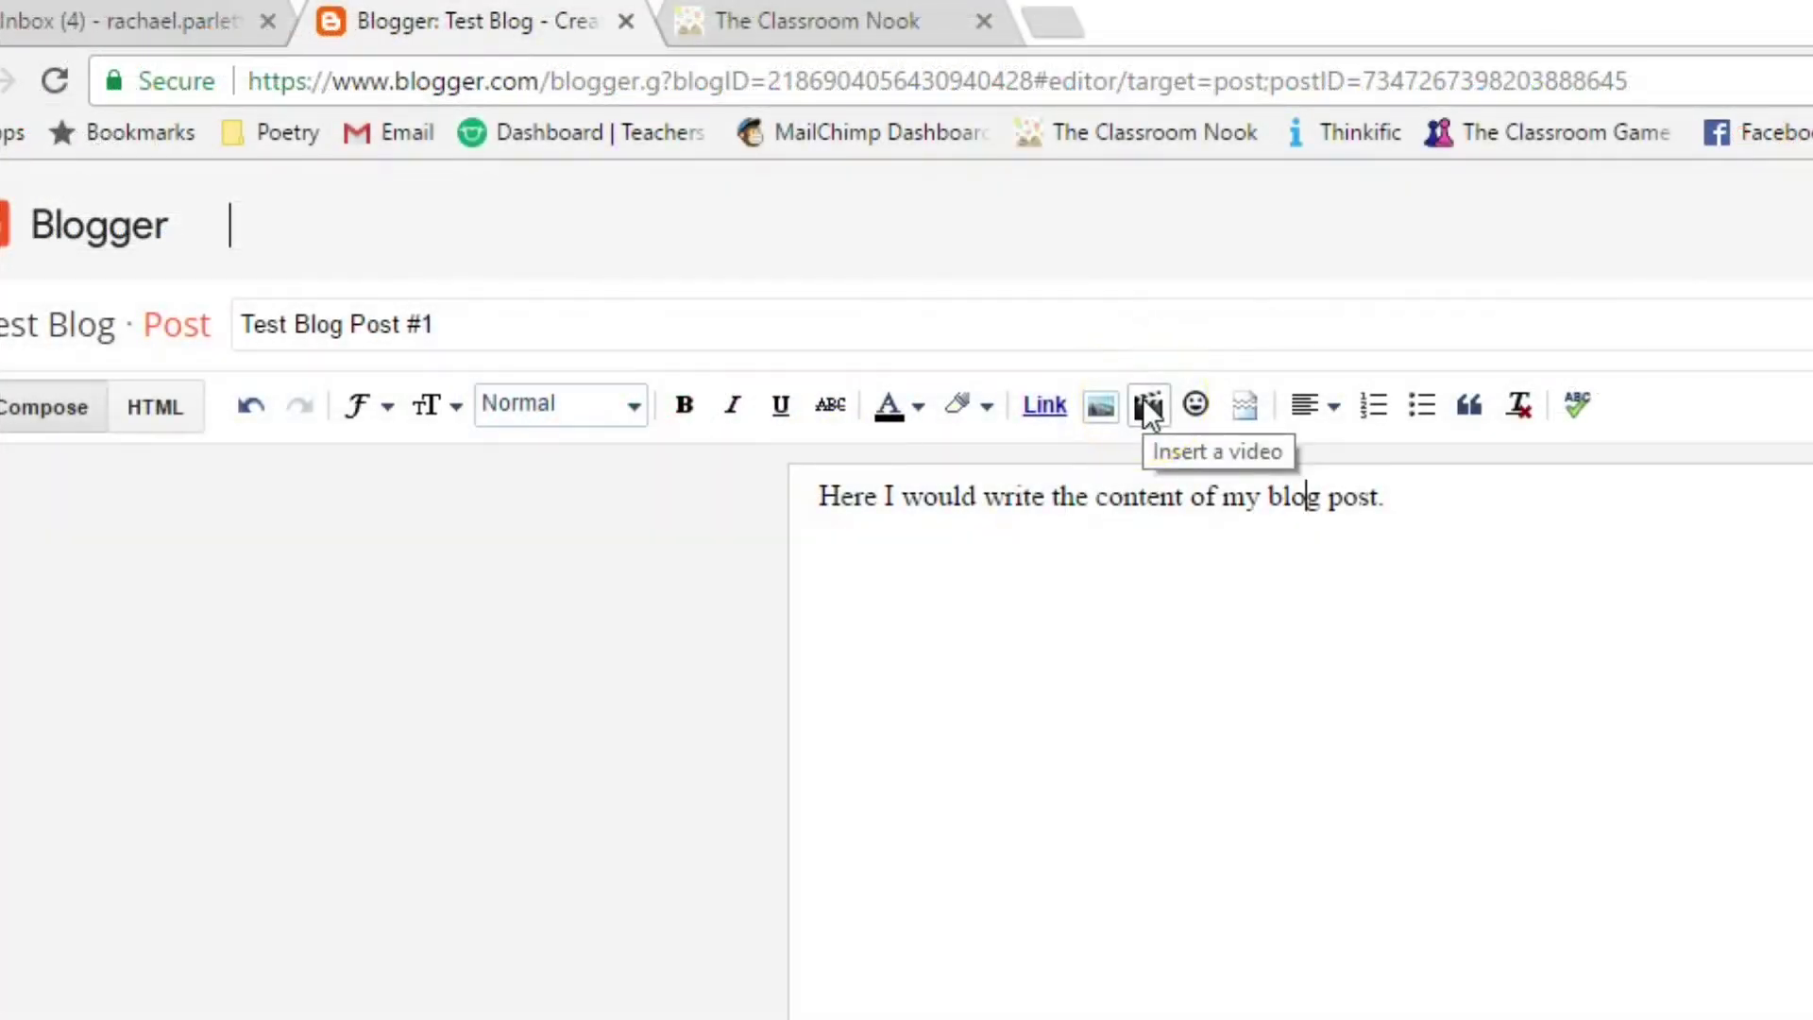
Step: Look over the emoji, jump break and text alignment tools available for the post
click(1197, 419)
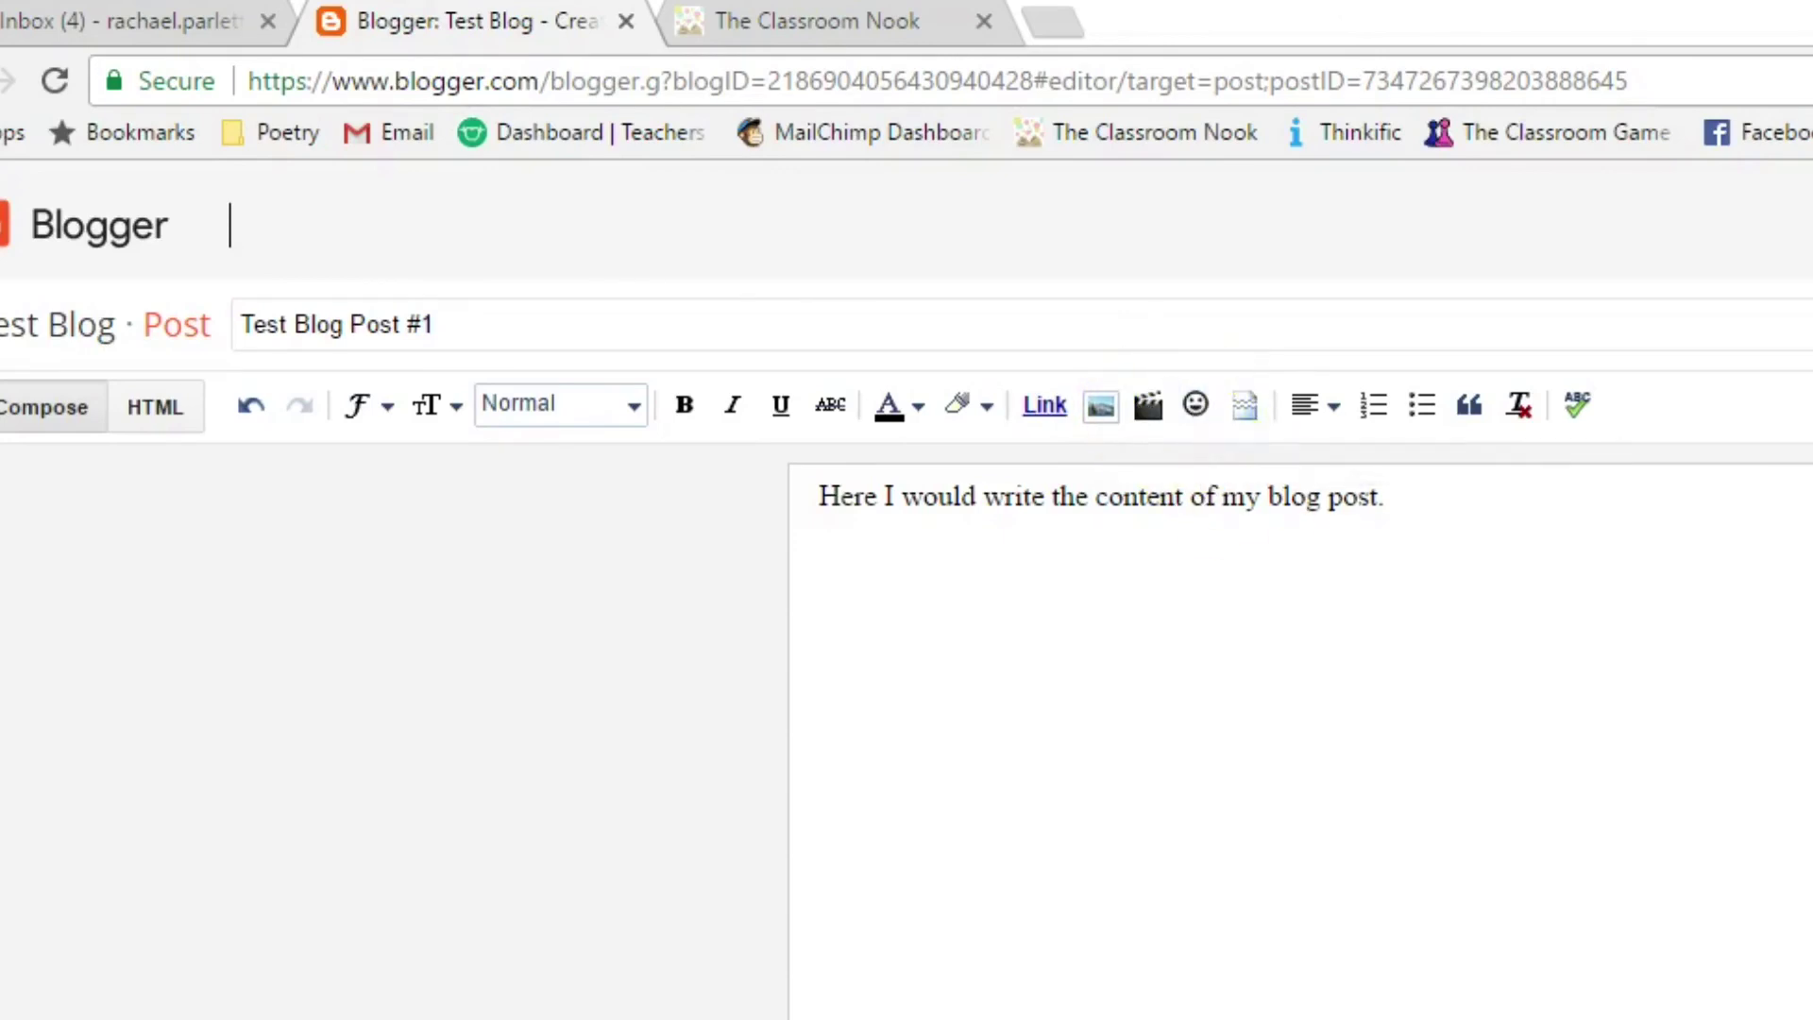
click(1244, 413)
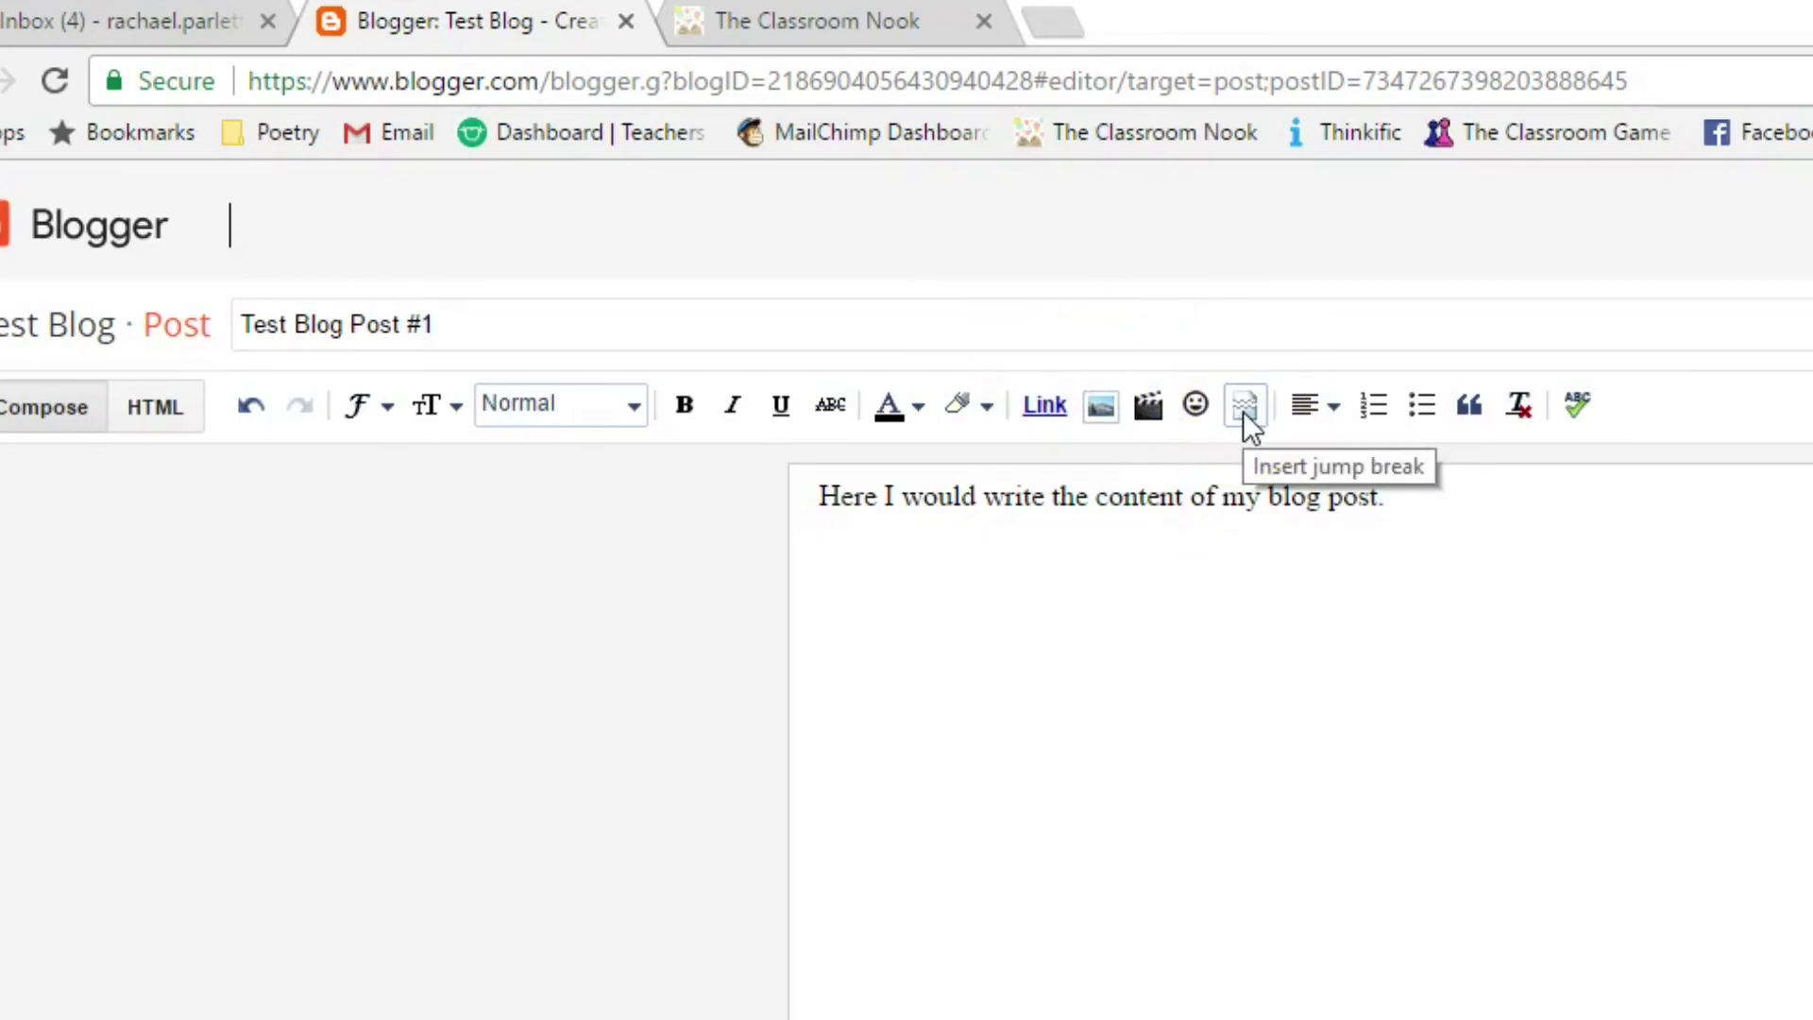
click(1329, 405)
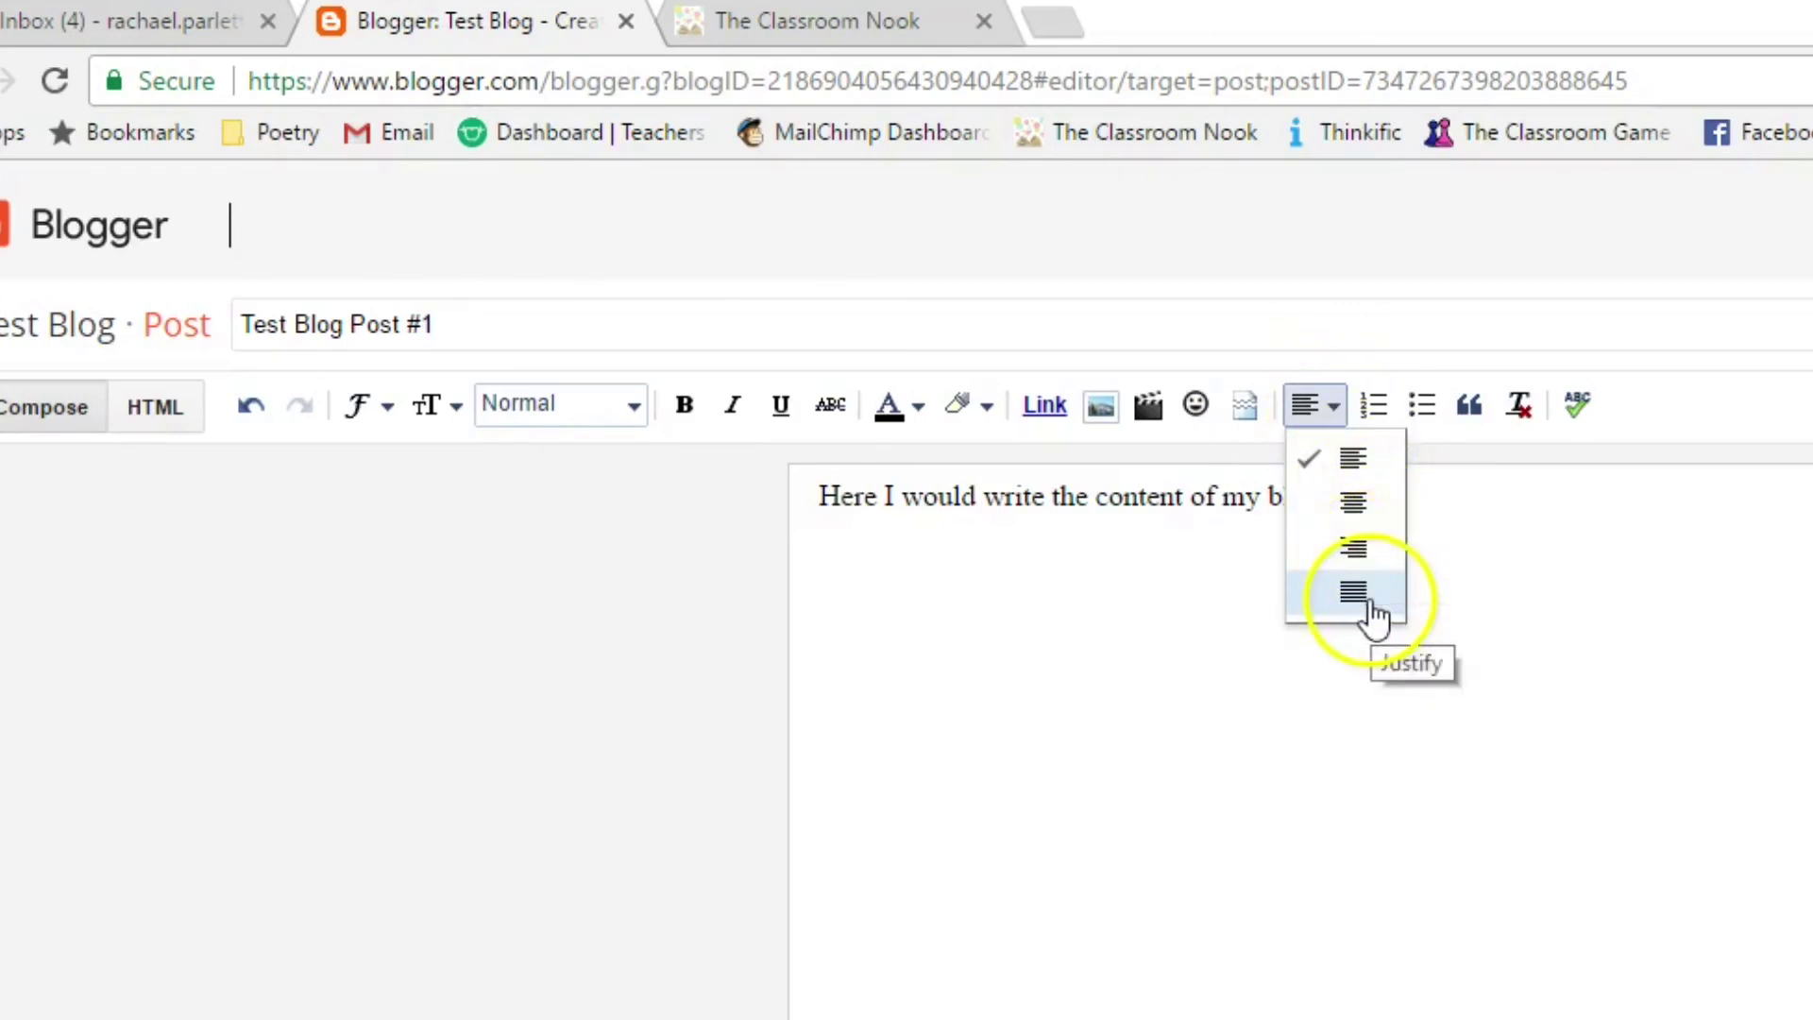
click(1318, 406)
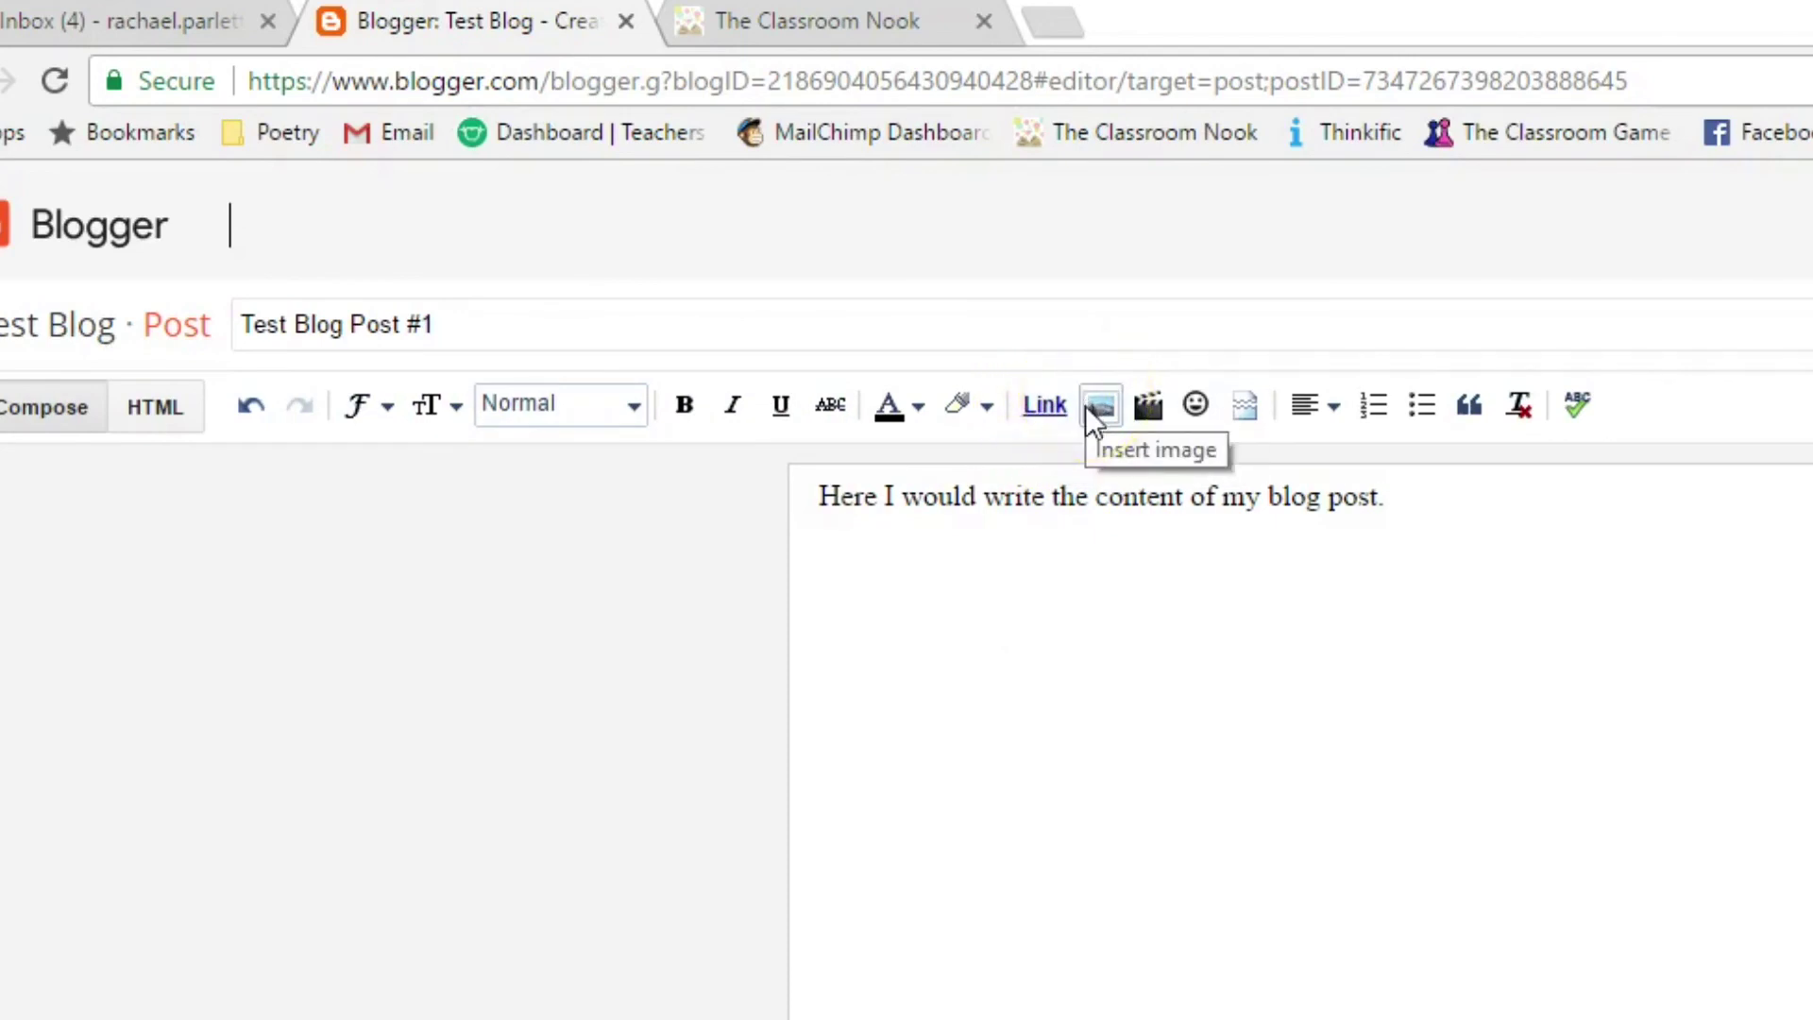
Step: Try numbered and bulleted list formatting on the post's sentence and remove the list formatting
click(1393, 494)
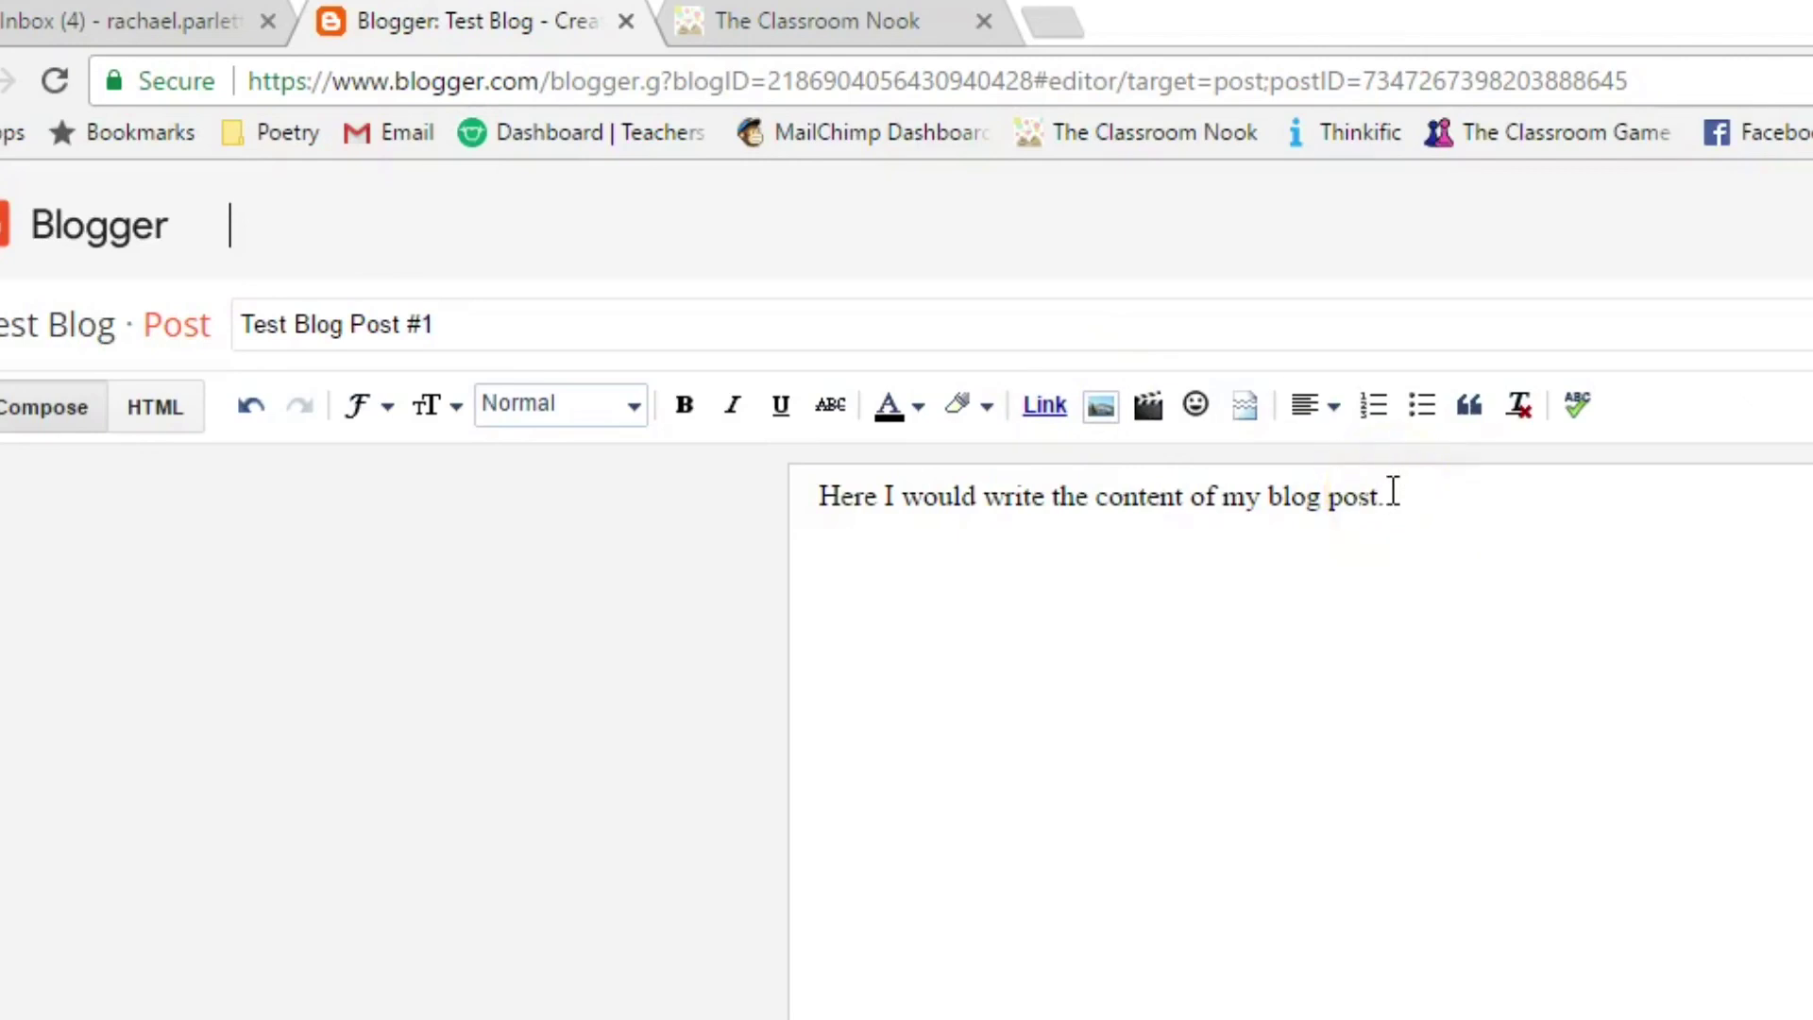
click(1385, 406)
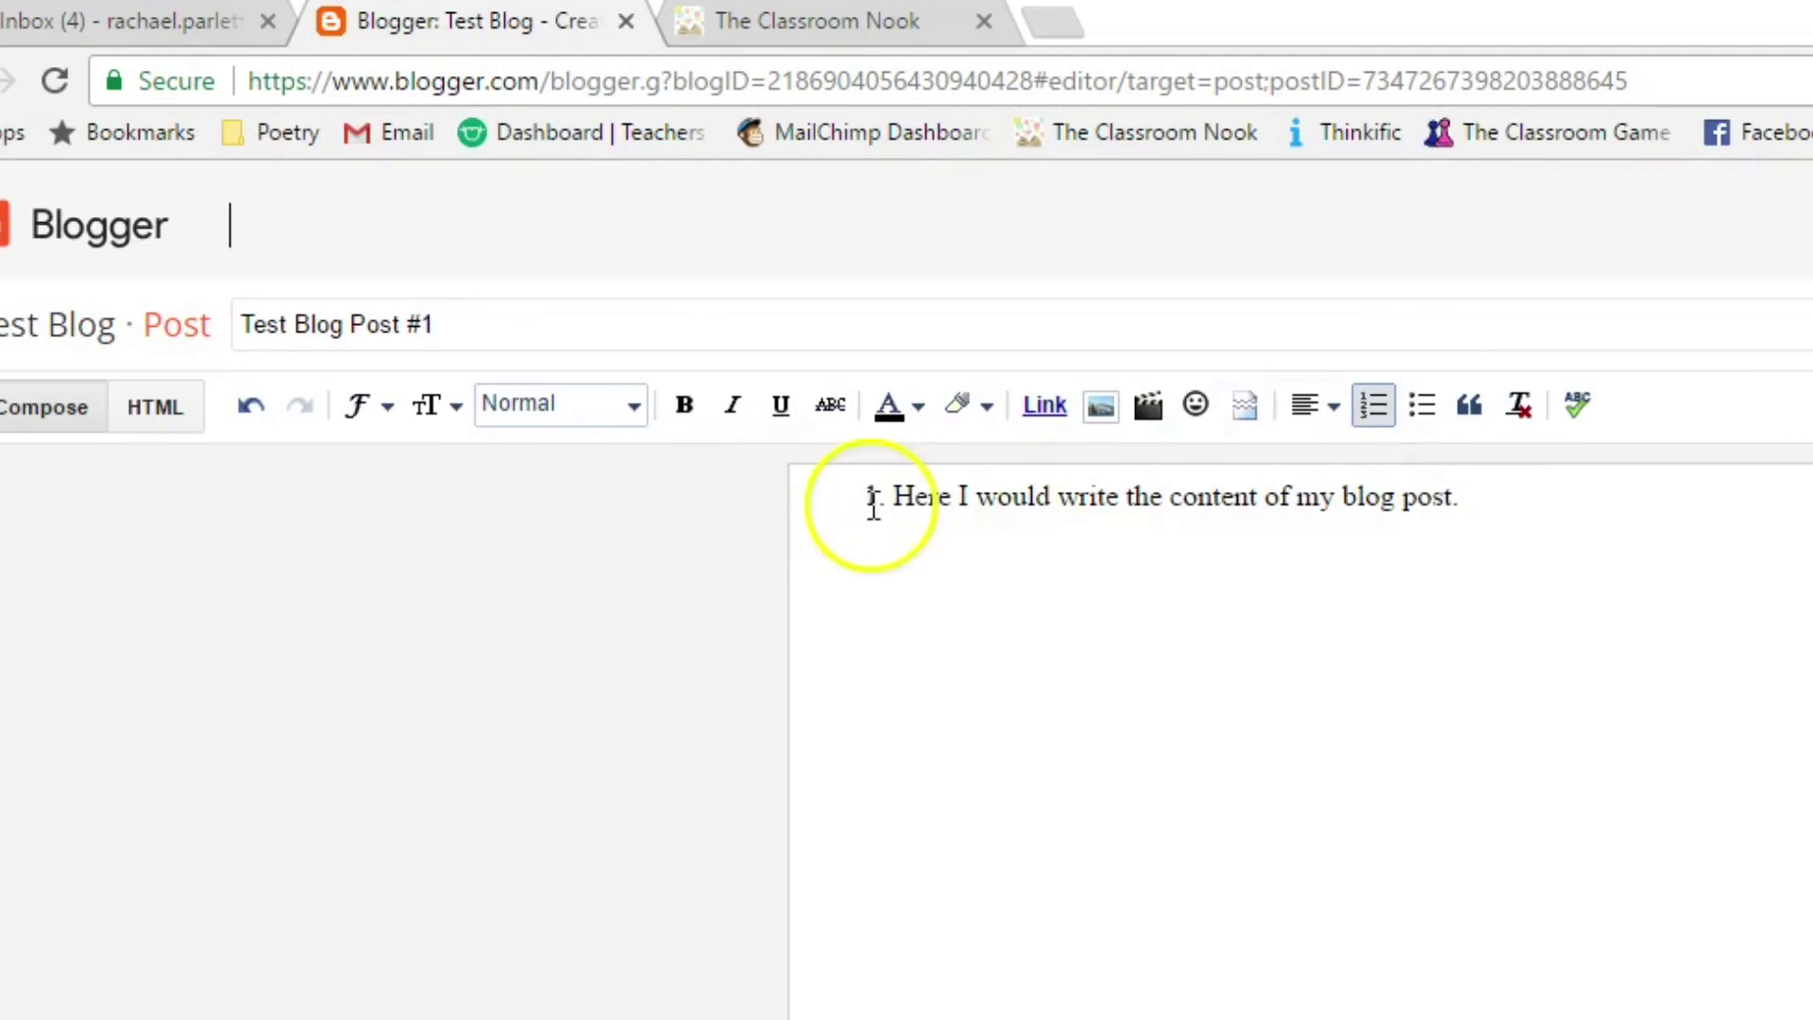
click(1423, 408)
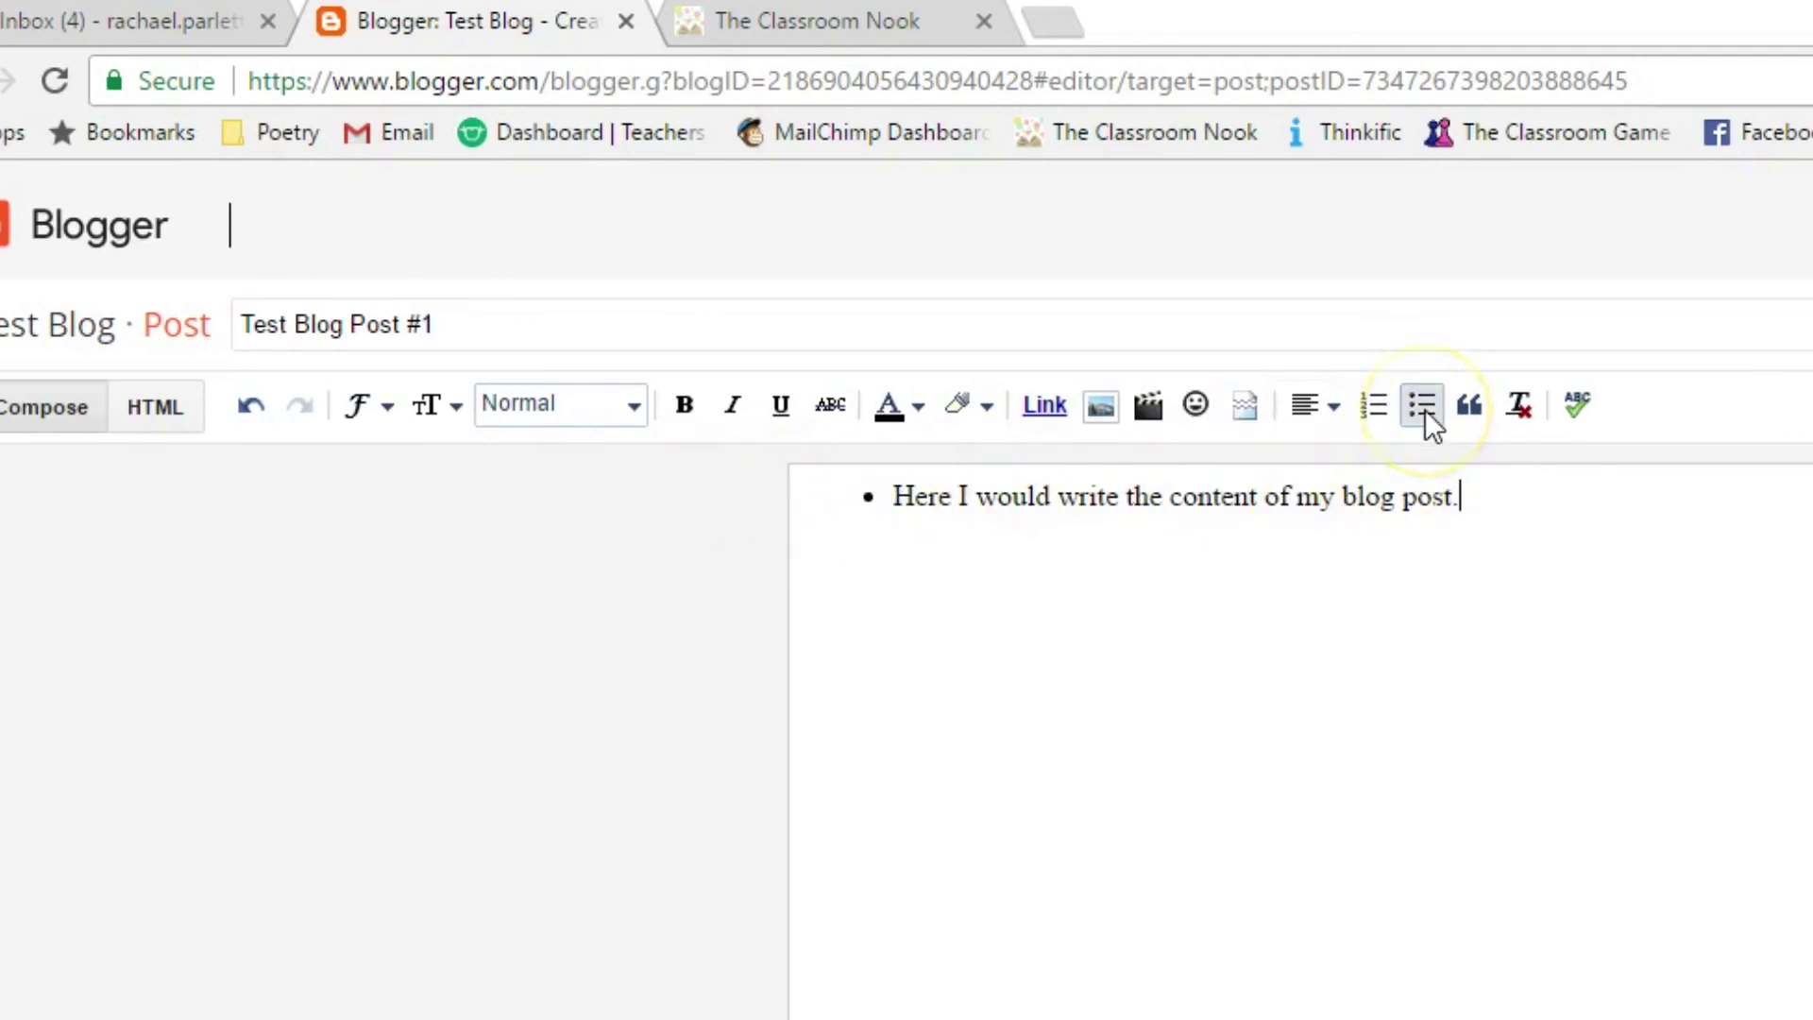
click(895, 499)
click(1422, 408)
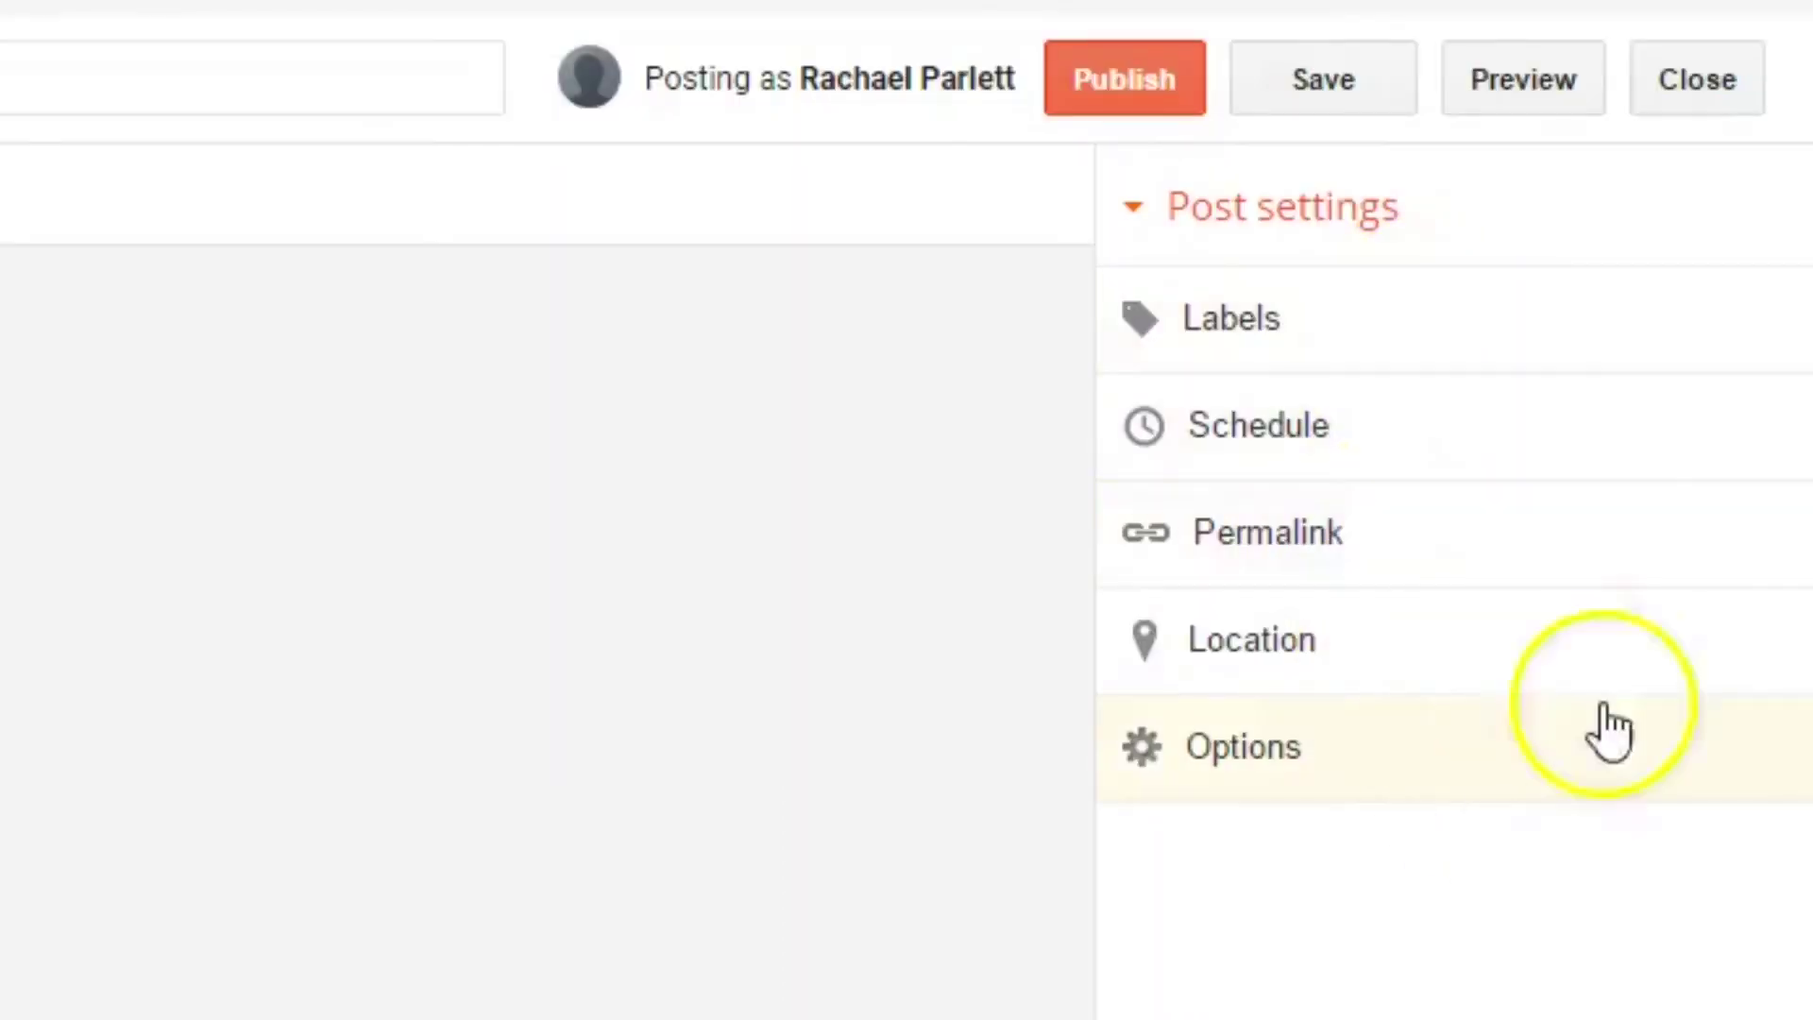
Step: Examine the post's Labels and Permalink settings, closing each one without entering anything
click(1224, 321)
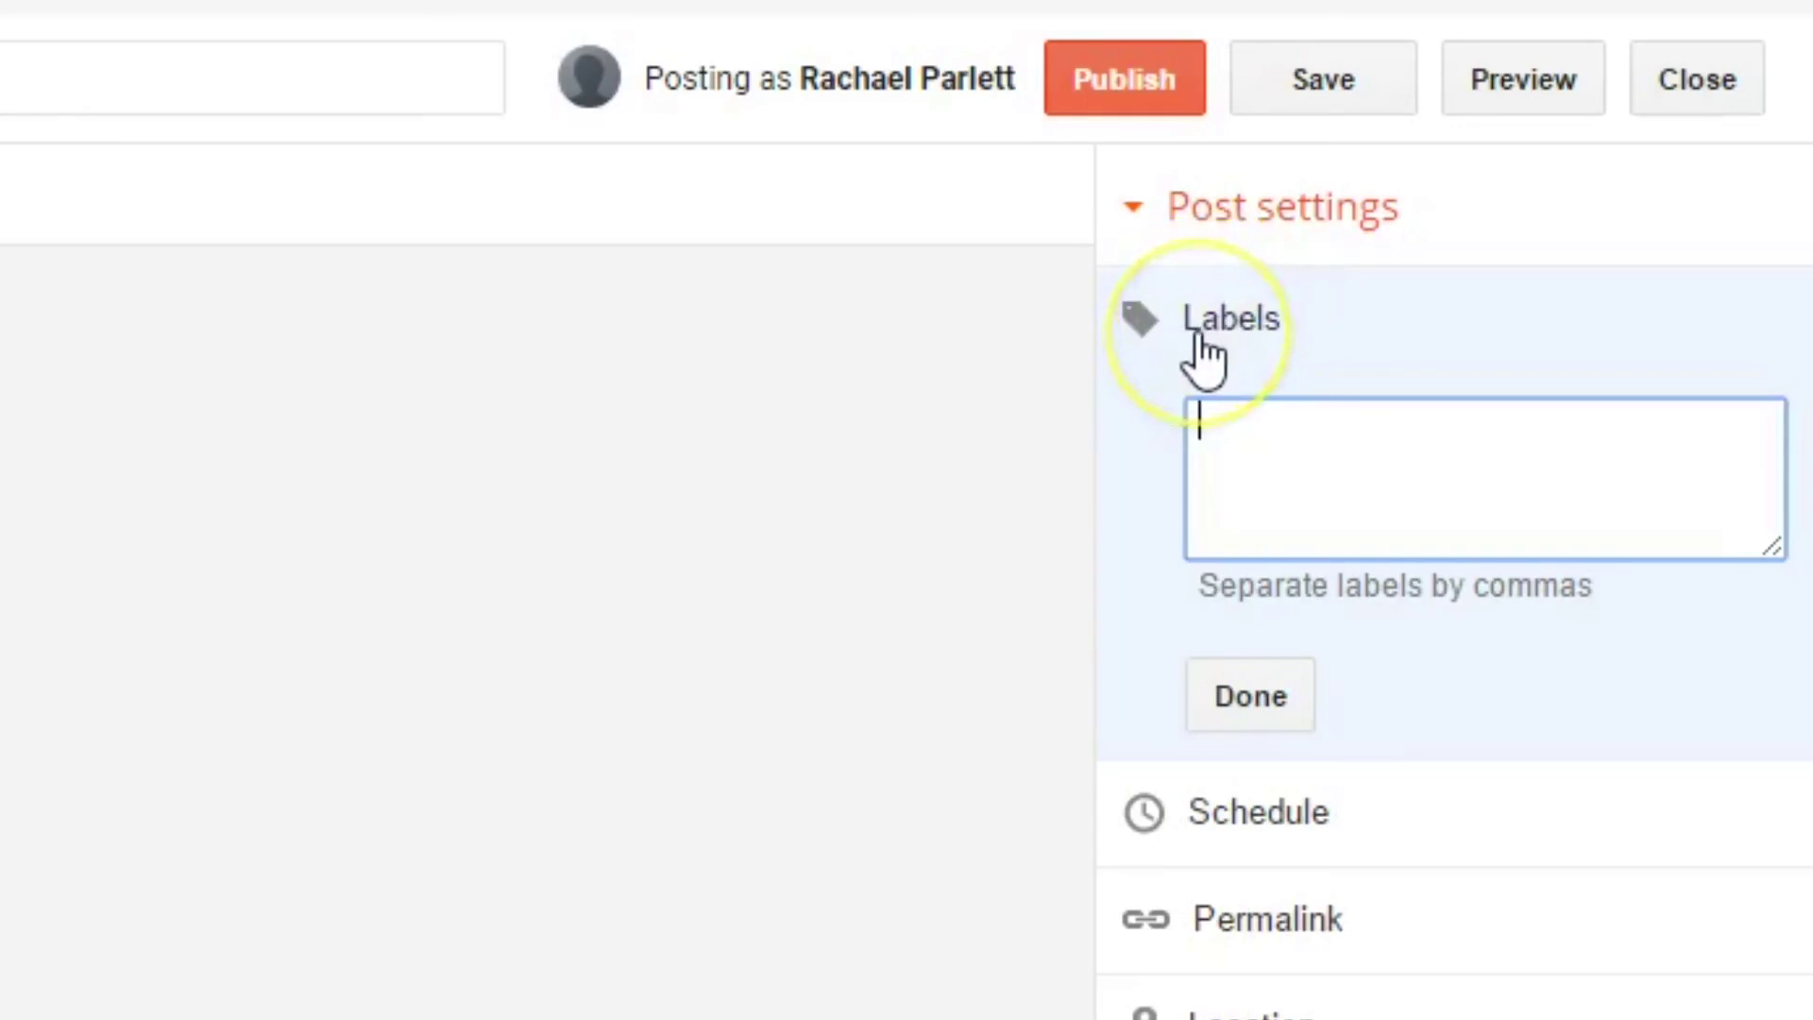
click(1220, 304)
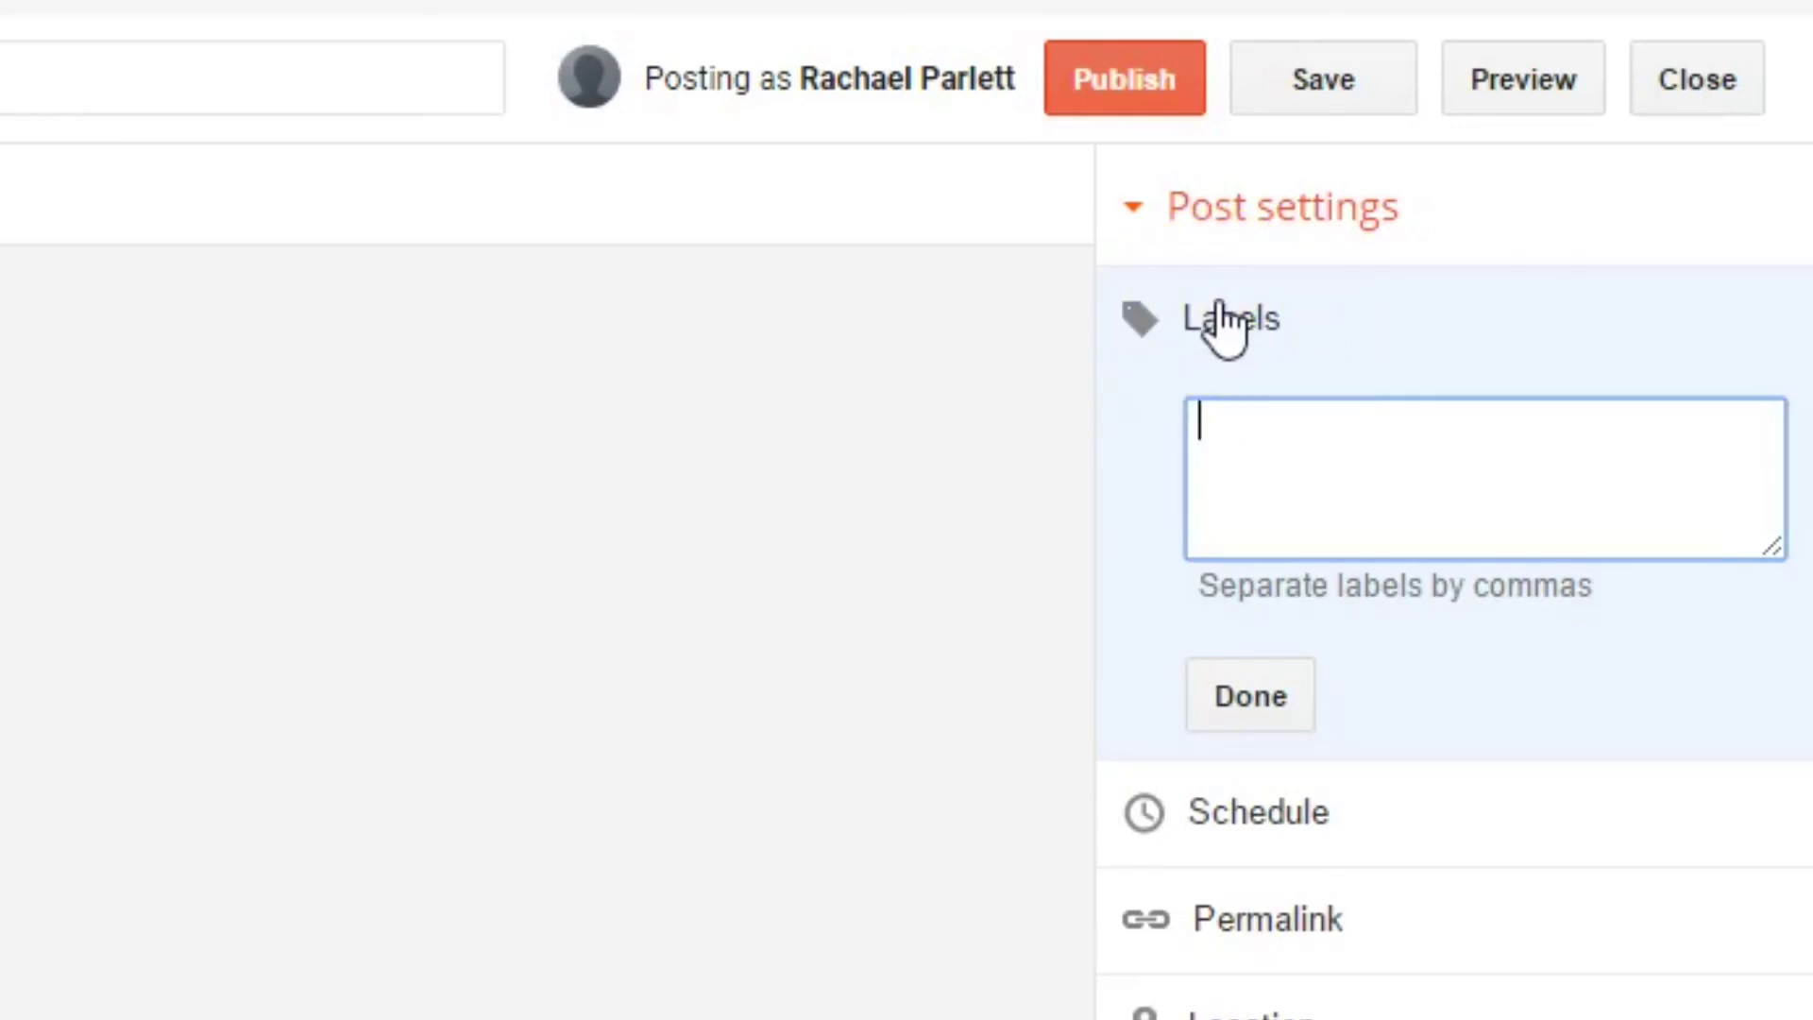
click(1227, 417)
click(1269, 716)
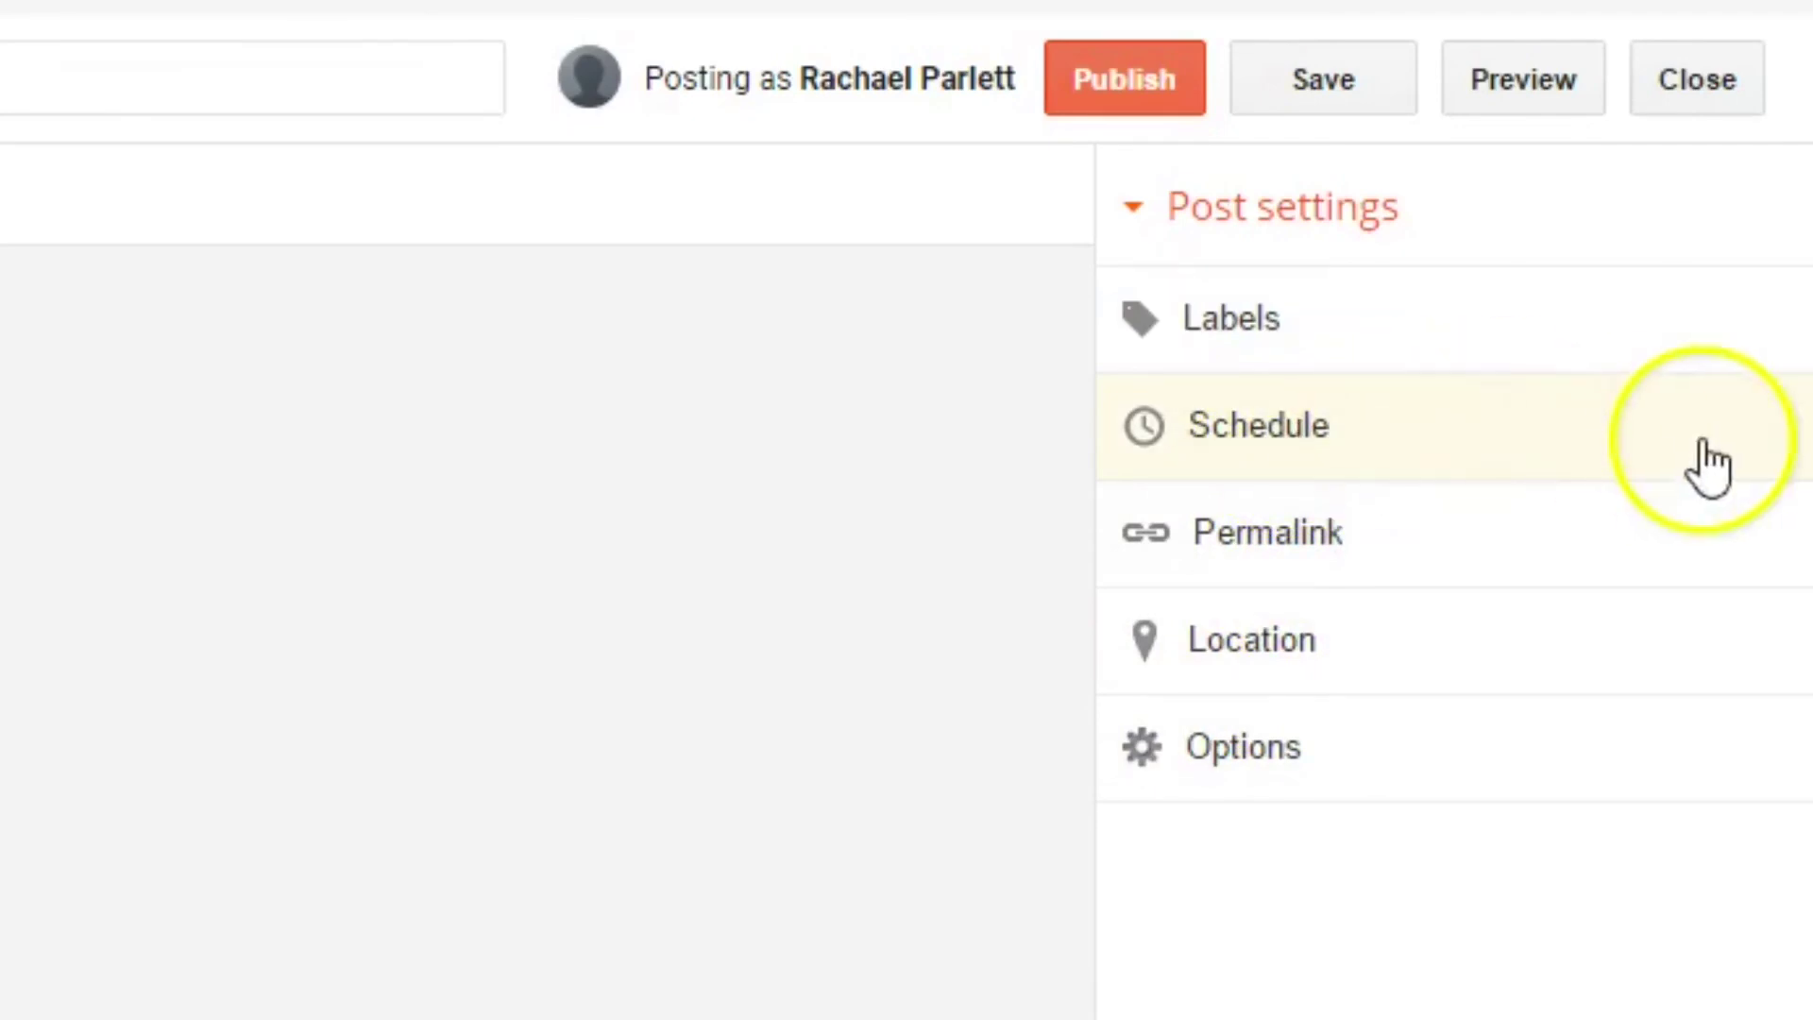
click(1296, 578)
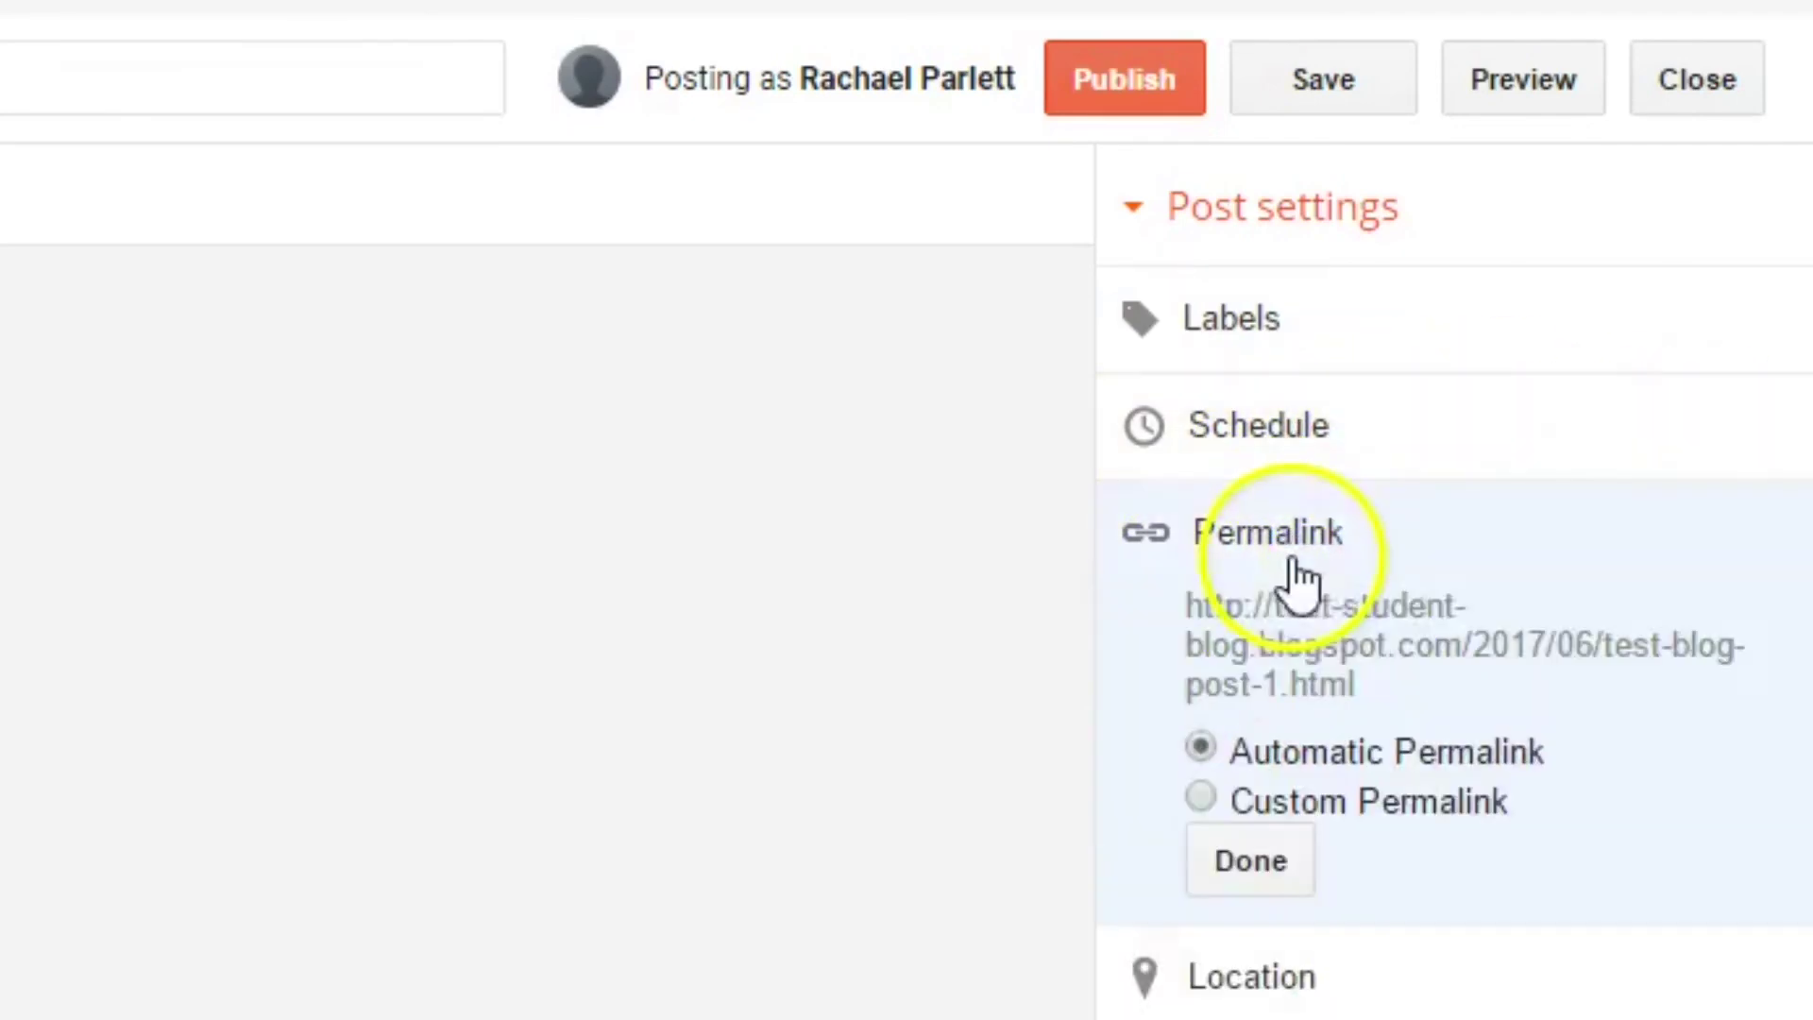
click(1292, 879)
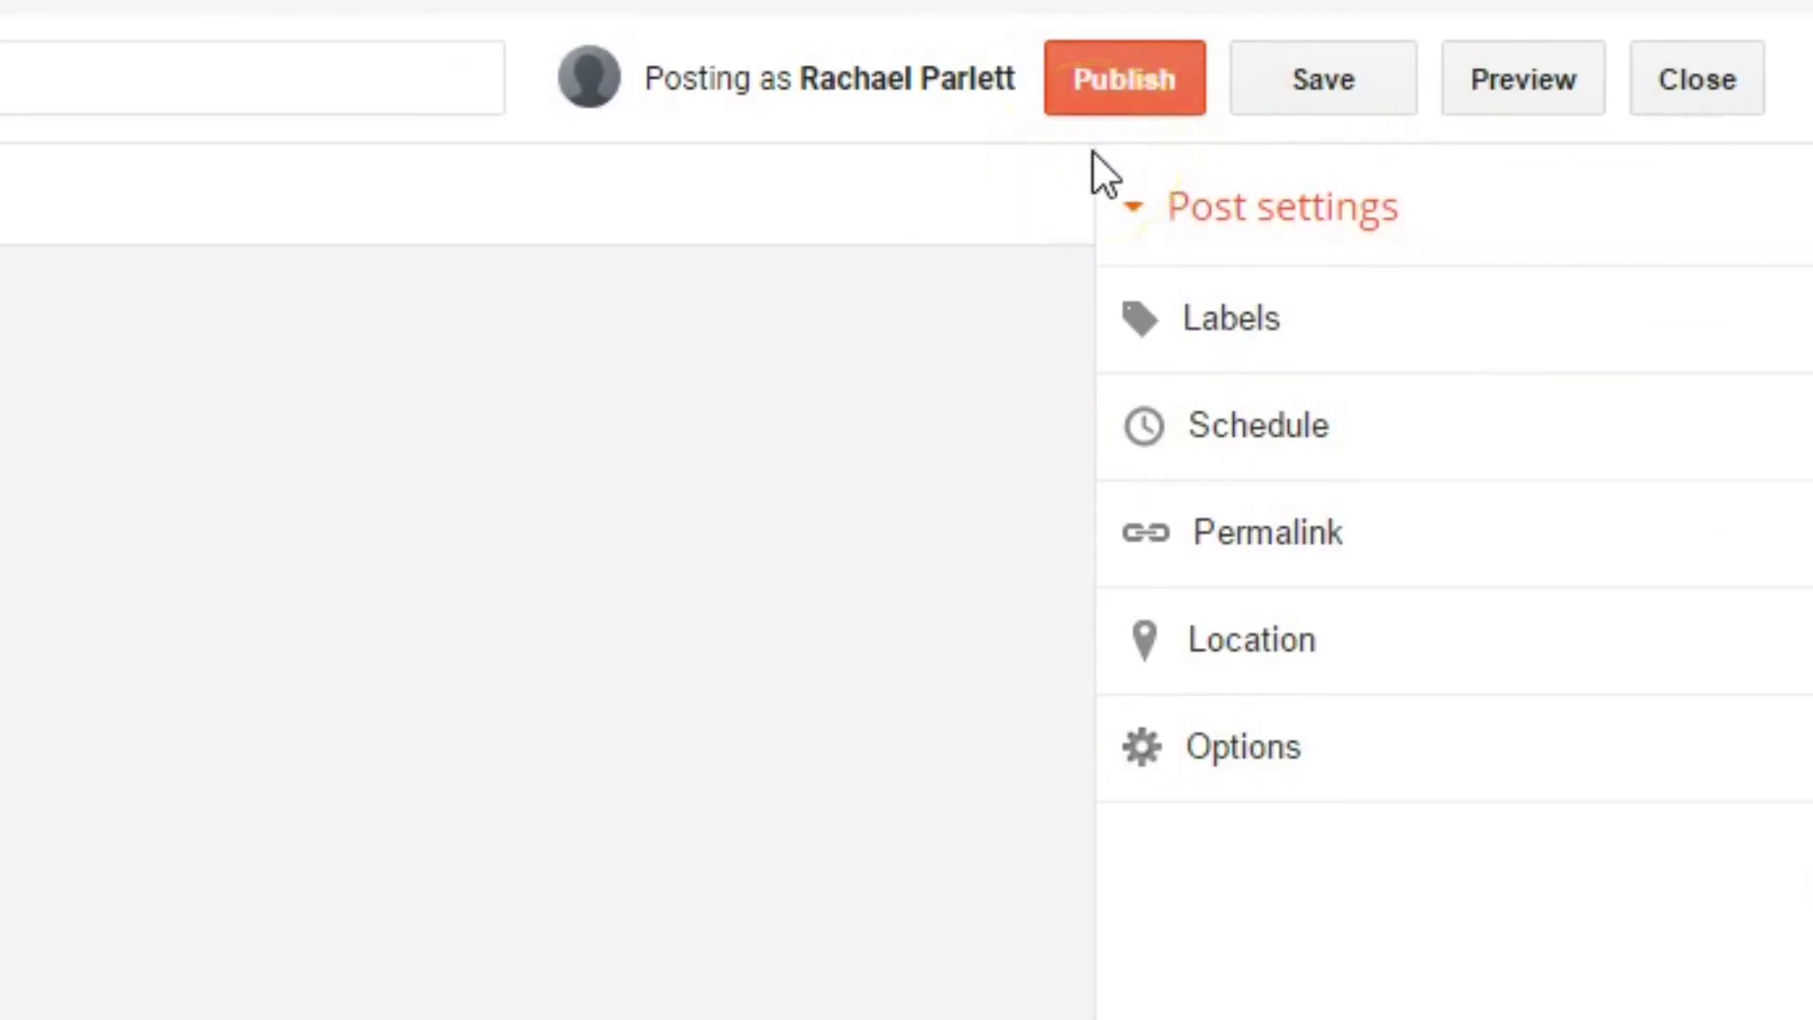
Step: Save the post as a draft and close the editor to return to the list of posts
click(1360, 85)
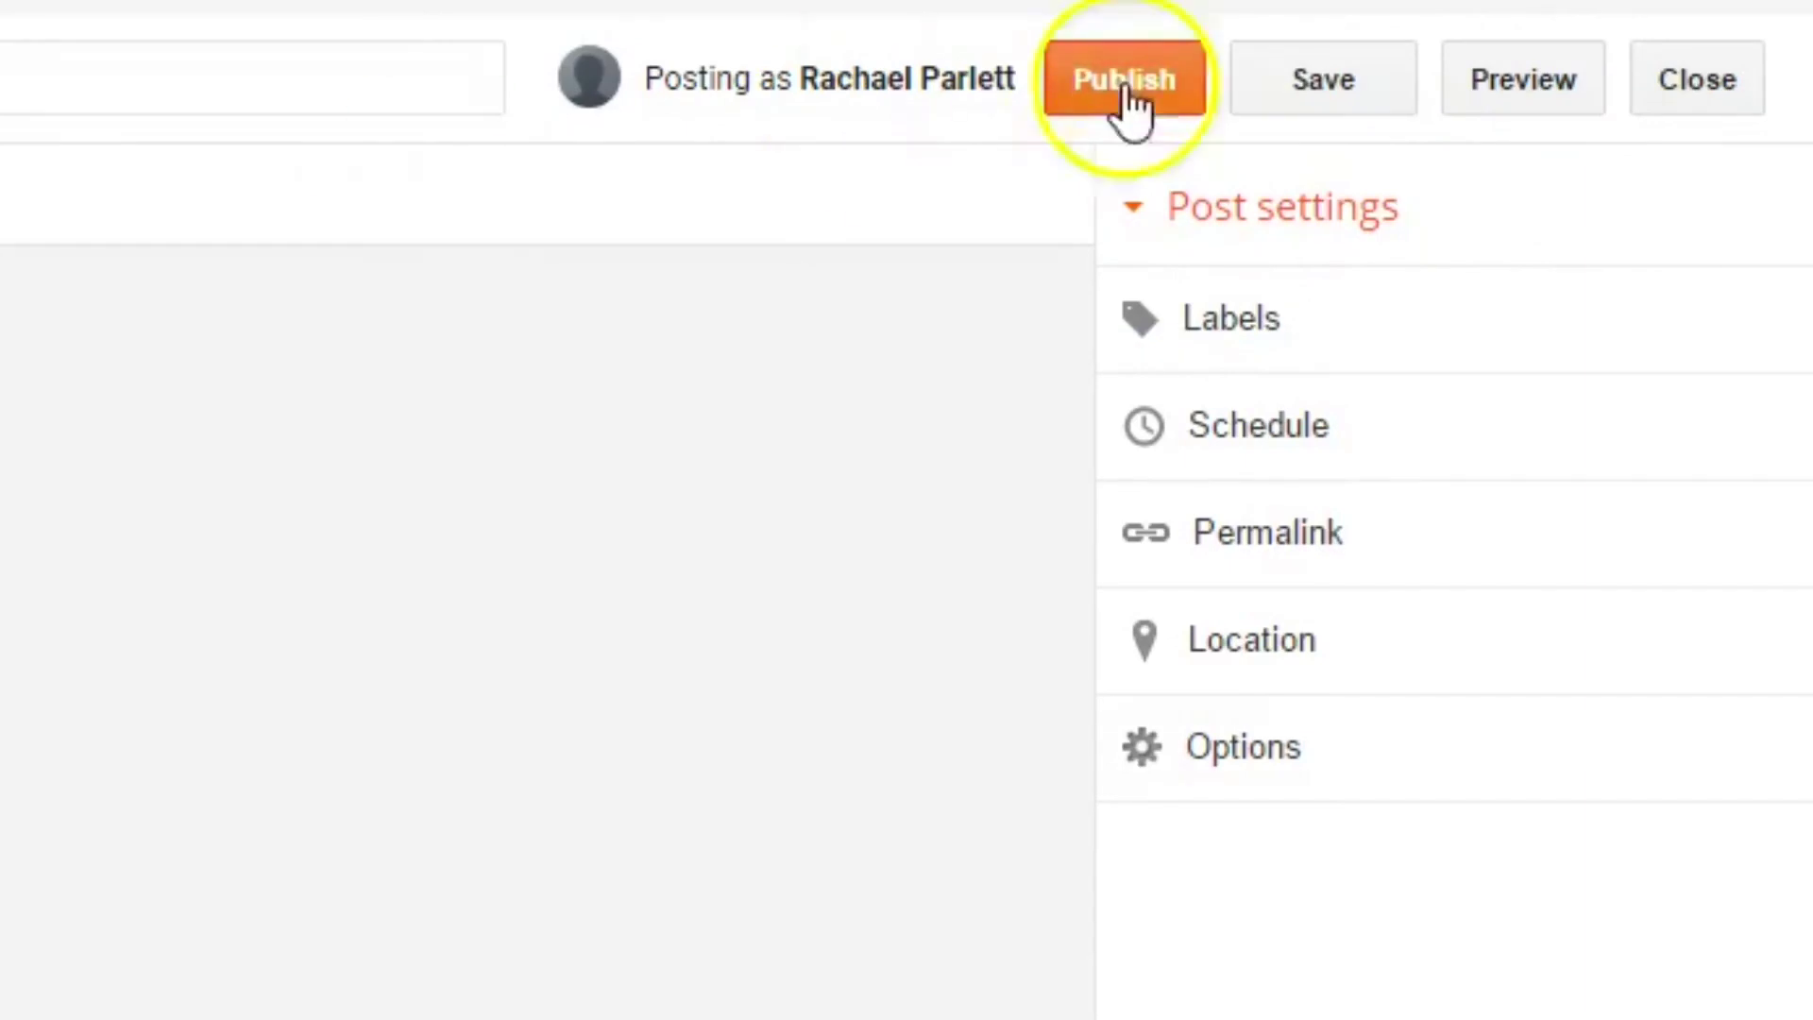
click(1741, 94)
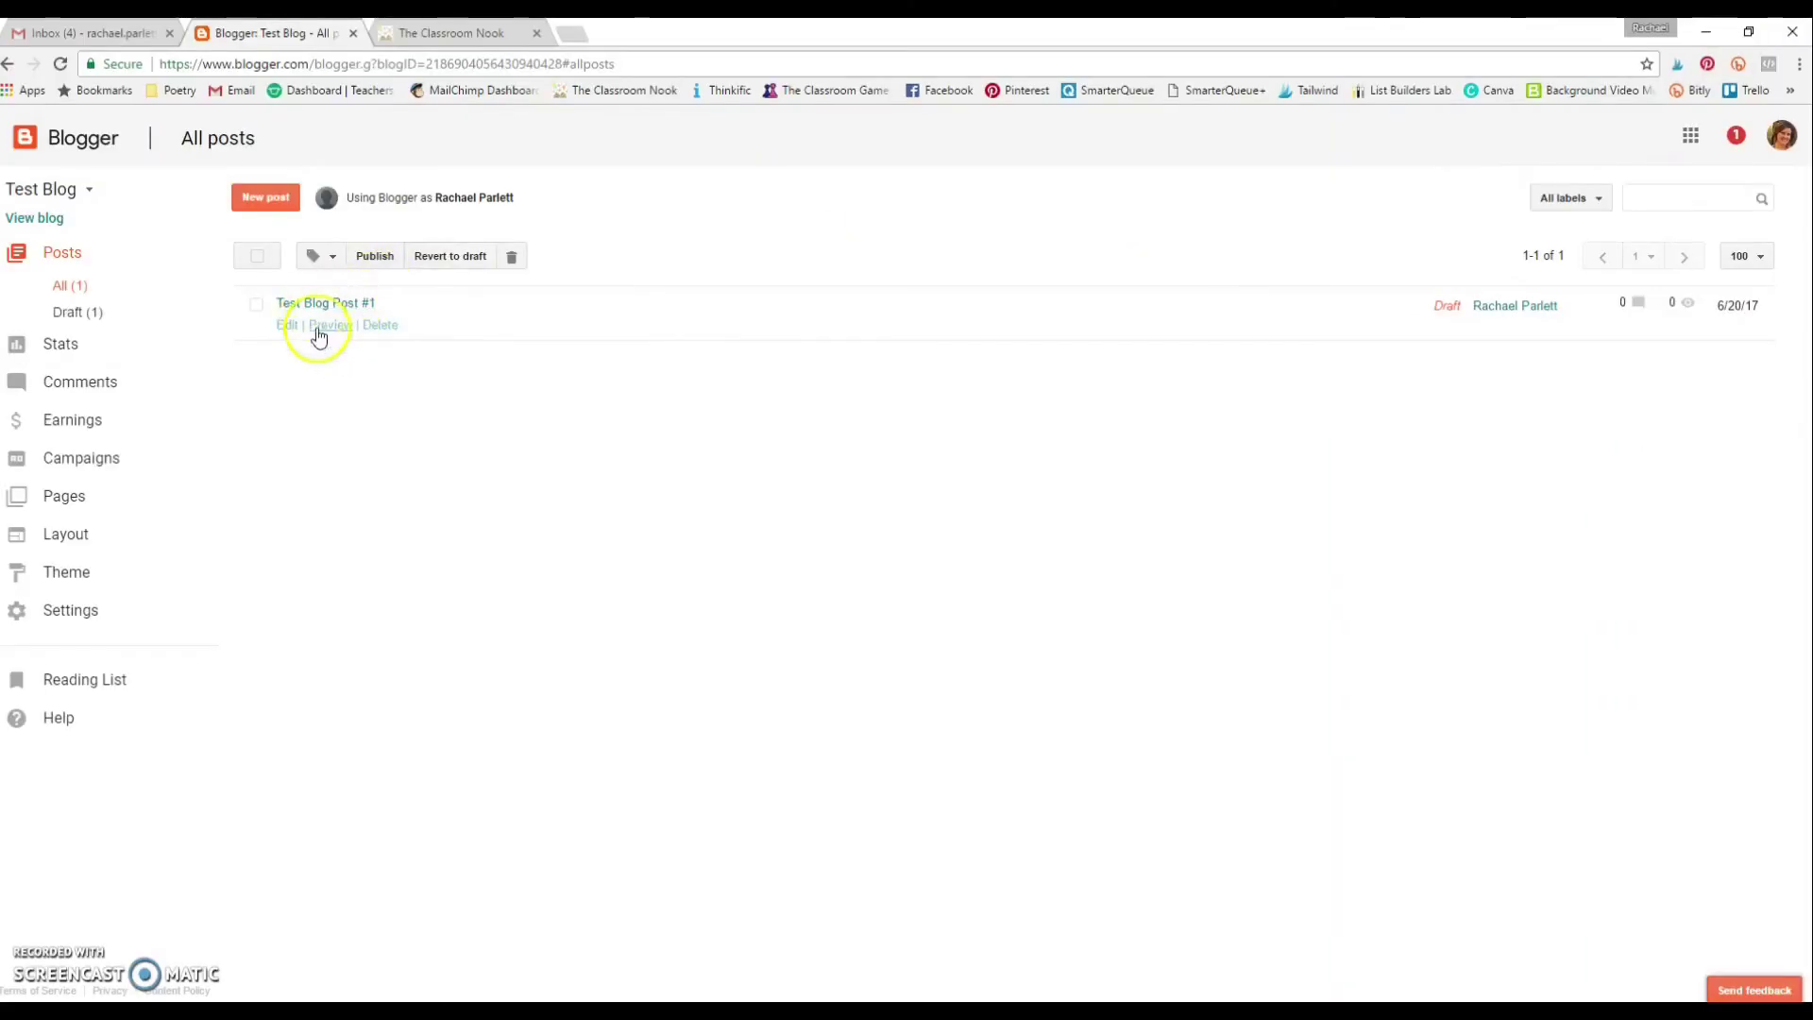